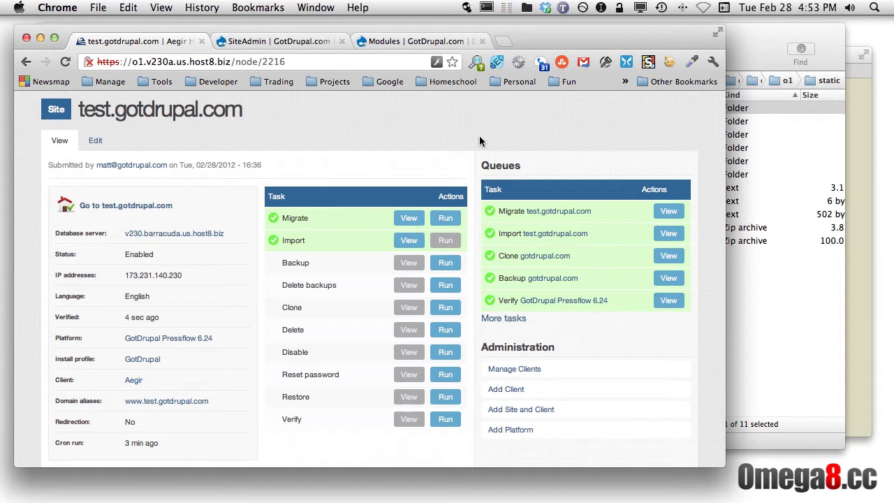
Step: Switch to ForkLift and show the contents of the static folder on the o1.ftp server
scroll(455, 182, "up", 3)
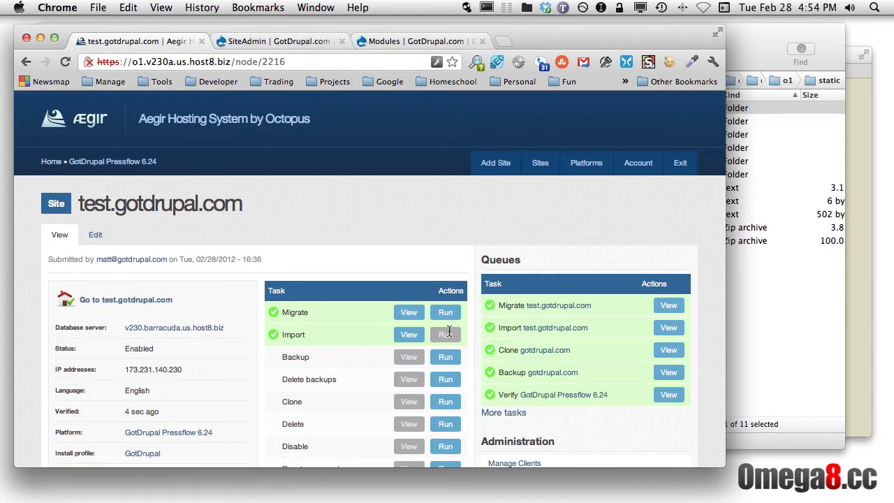
left_click(773, 334)
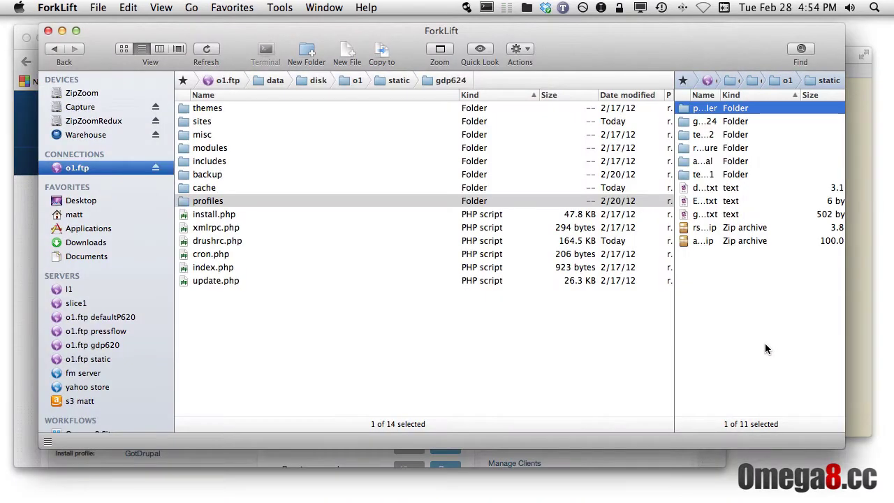
left_click(399, 80)
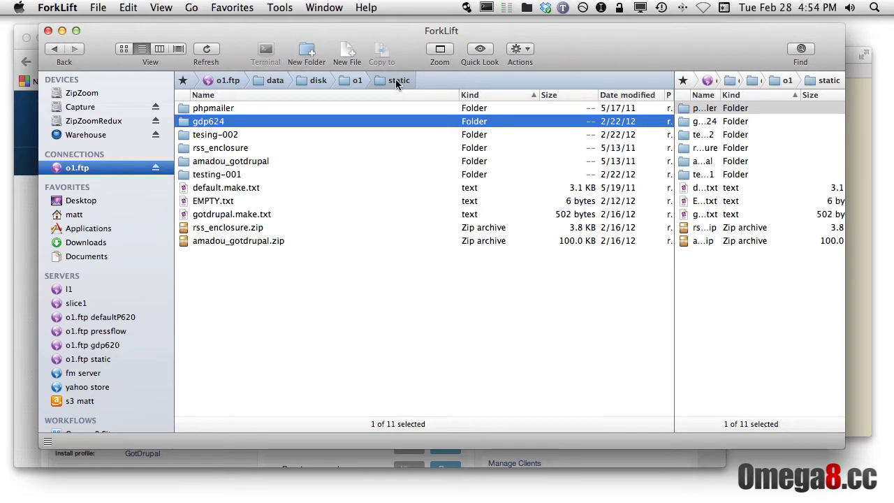
Step: Switch to Terminal, connect to the o8 server over SSH and list its home directory with ll
left_click(23, 272)
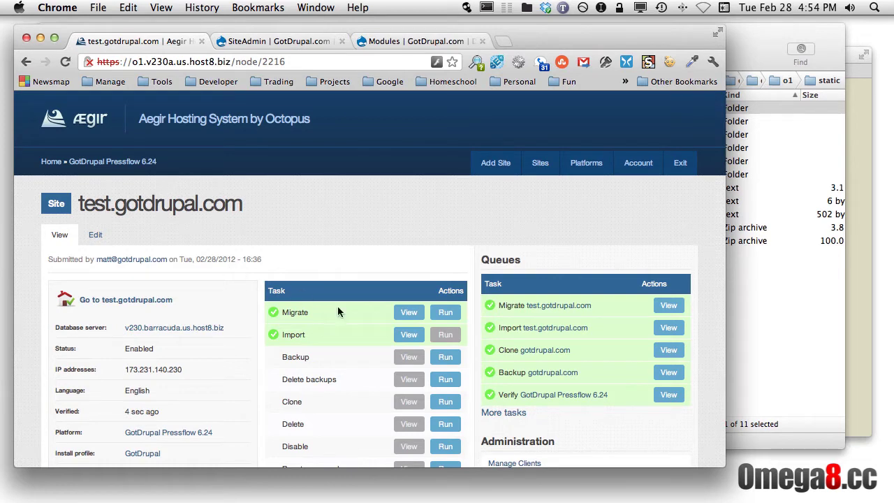
left_click(854, 343)
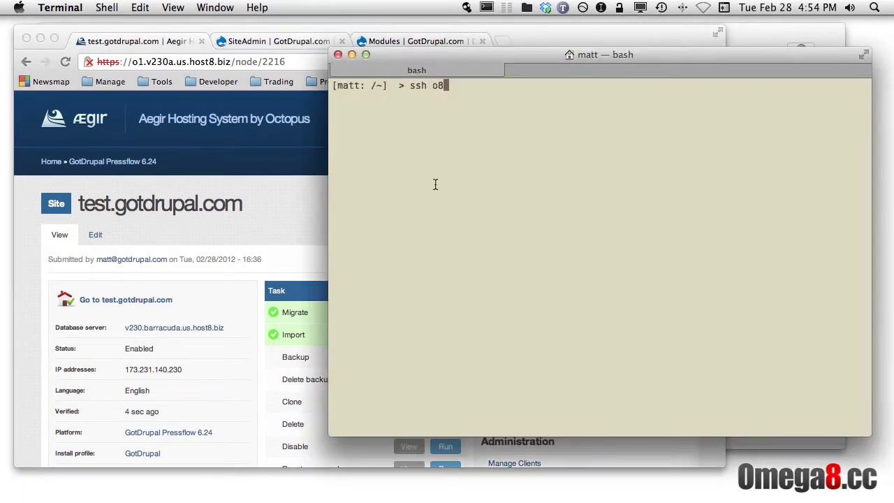
key("Return")
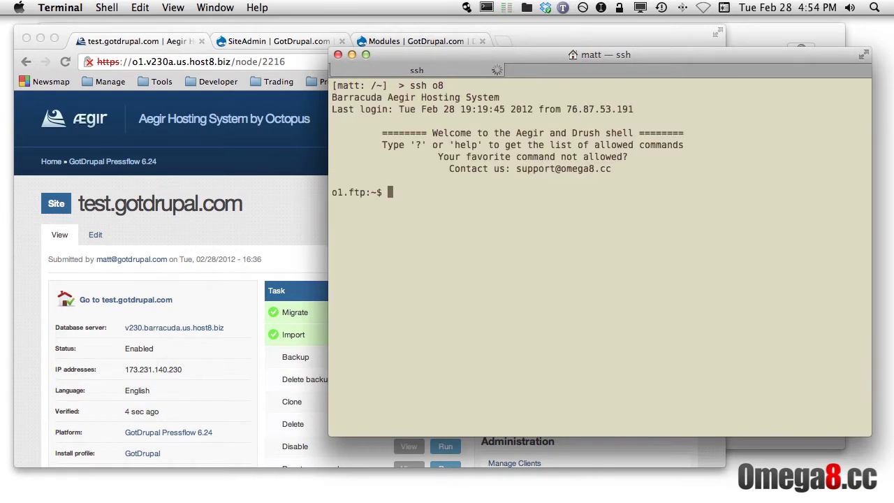
type("ll")
key("Return")
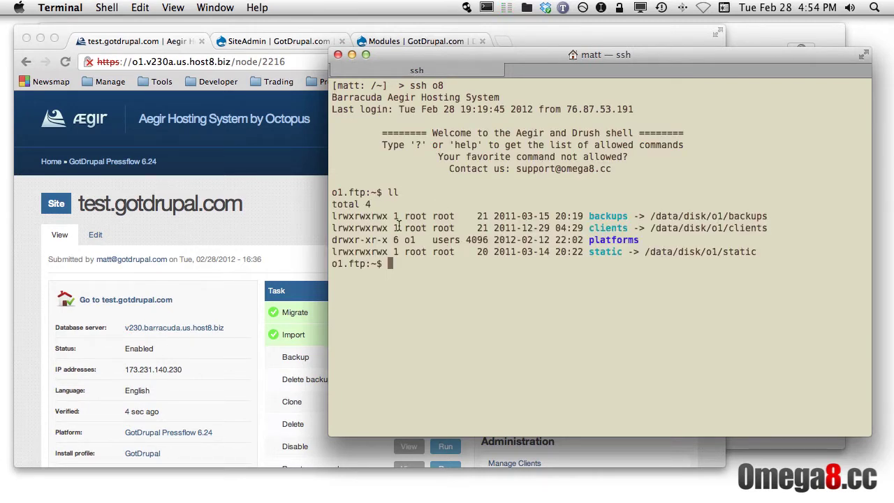
Step: Examine the owners and permissions of the backups, clients, platforms and static entries in the directory listing
left_click_drag(406, 217, 455, 217)
double_click(608, 217)
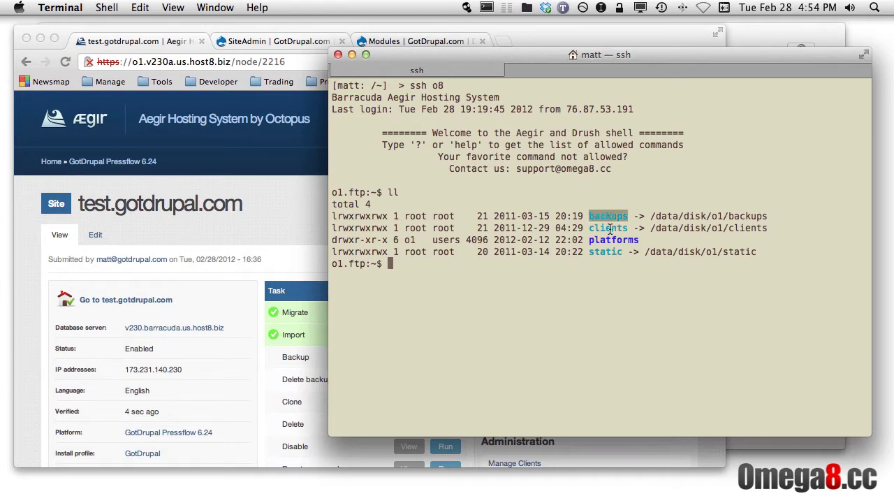
double_click(608, 229)
double_click(605, 252)
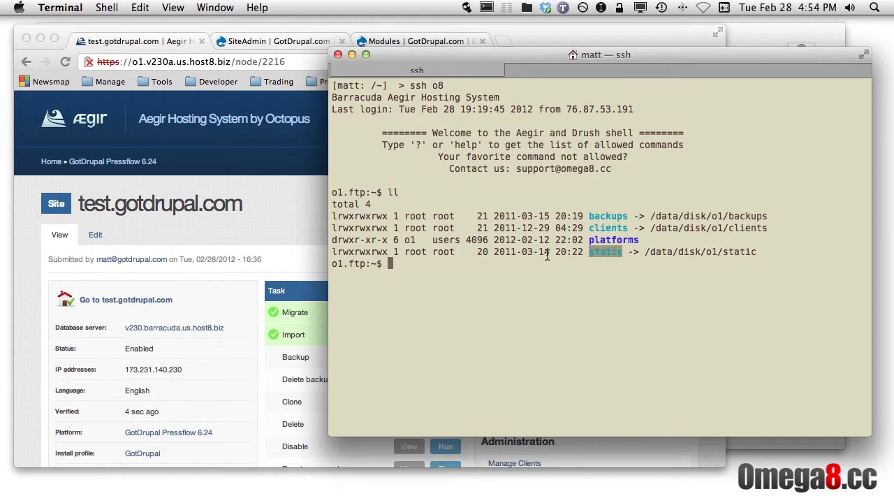
left_click(378, 253)
left_click_drag(378, 253, 715, 268)
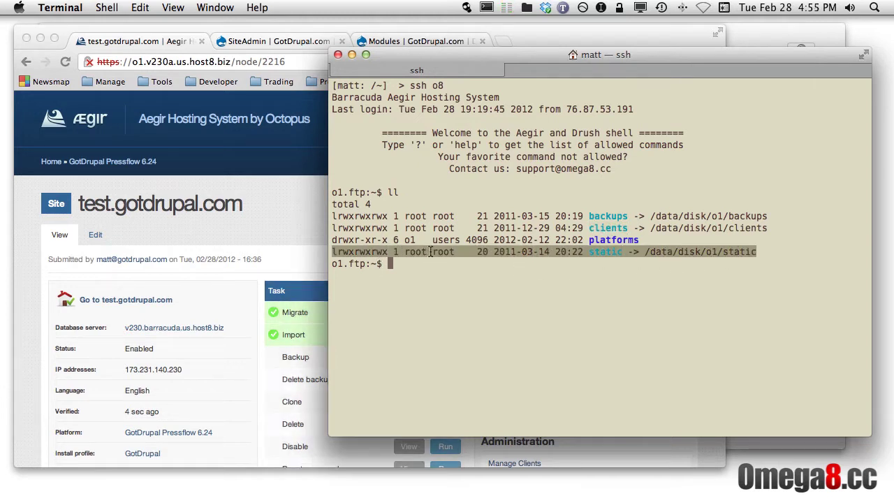
double_click(409, 241)
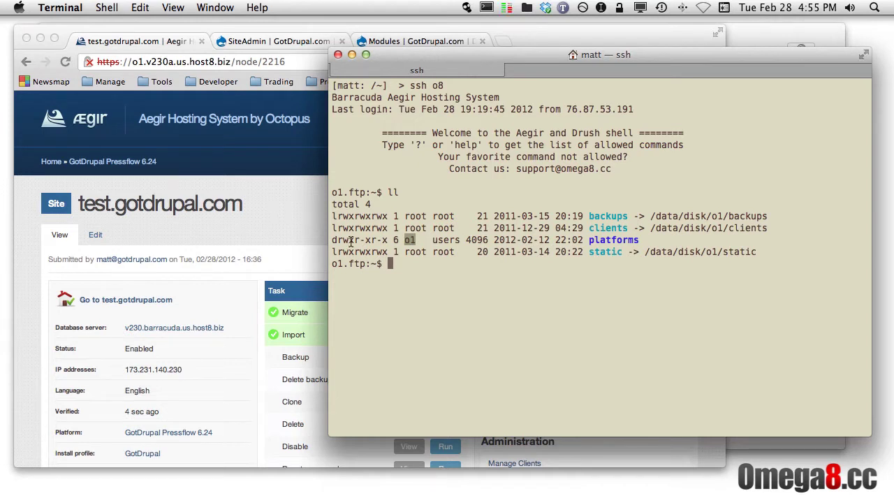
left_click_drag(333, 241, 389, 241)
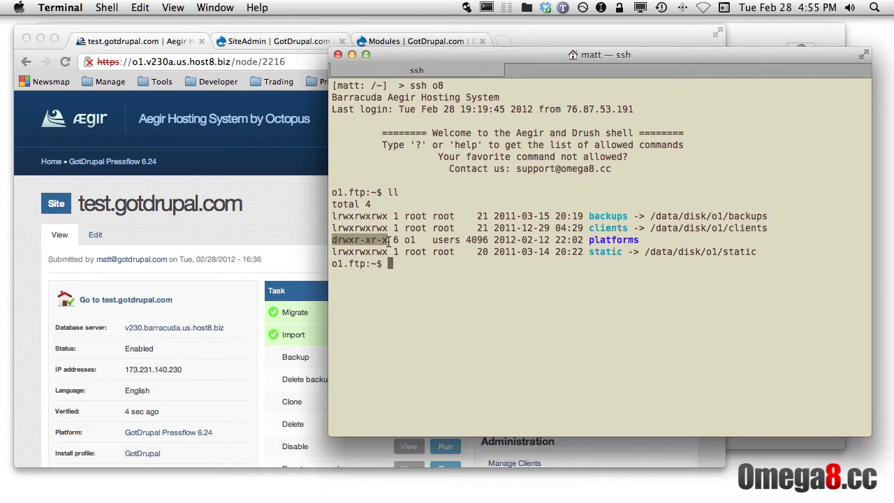
Step: Compare the Aegir site page and the o1.ftp shell user with the owner of the platforms directory in Terminal
left_click(289, 124)
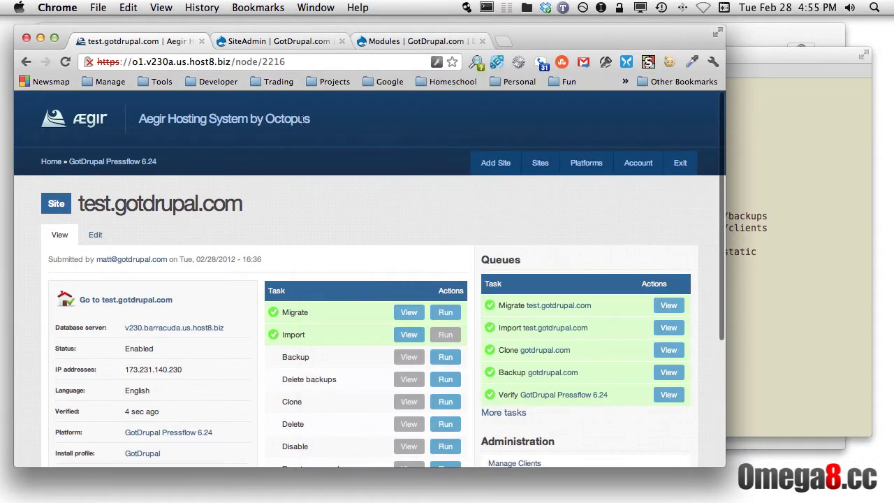
left_click(767, 291)
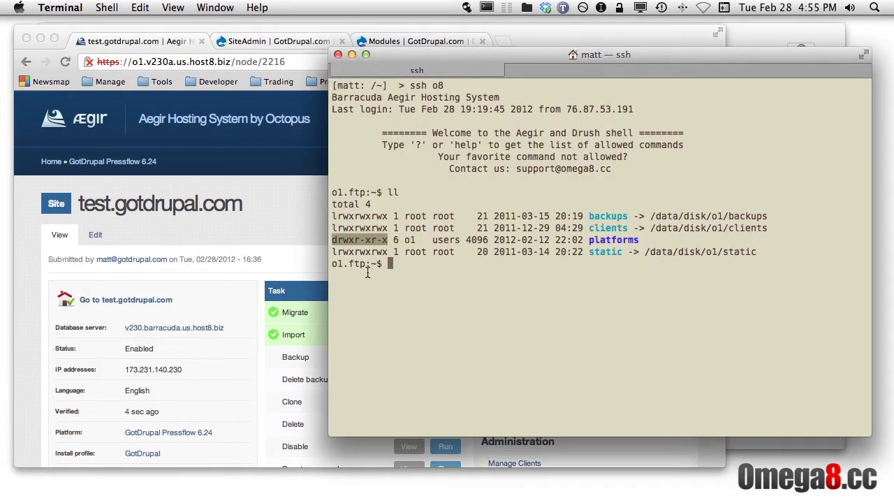
double_click(333, 268)
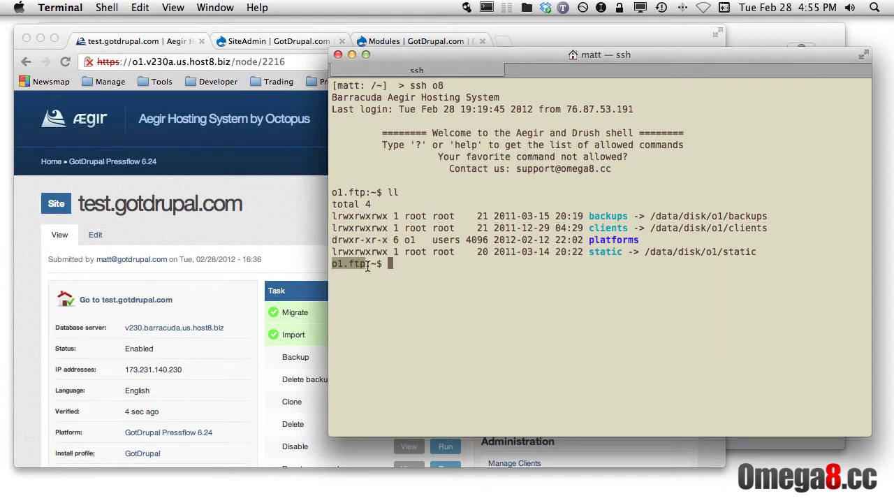
left_click_drag(333, 267, 367, 266)
left_click_drag(403, 240, 416, 241)
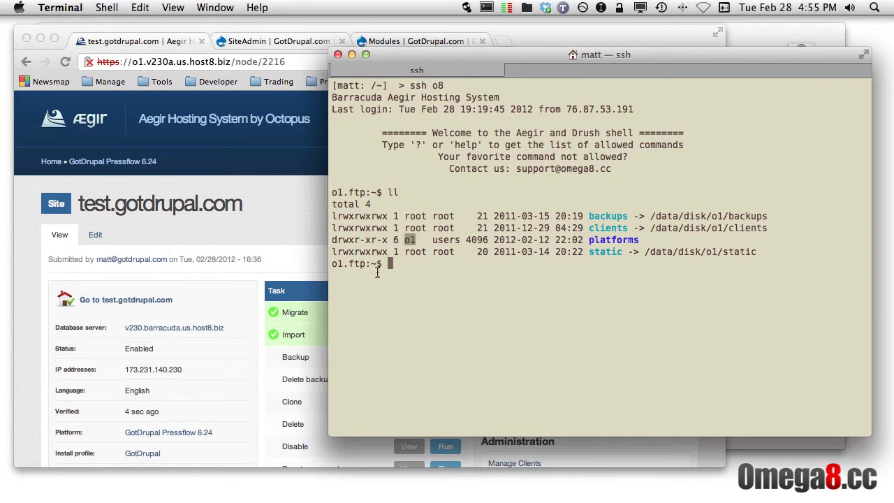
double_click(601, 240)
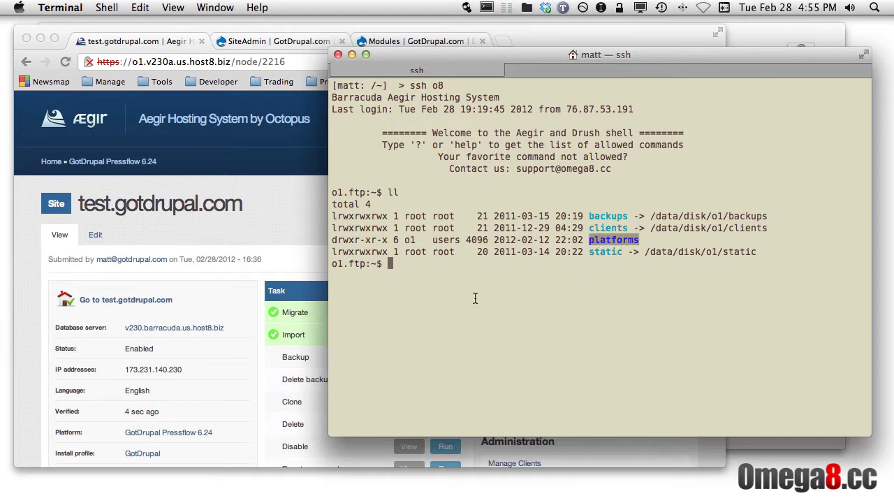
Step: Change to the static directory and list its contents, checking the owners of gdp624 and rss_enclosure.zip
left_click(412, 263)
type("cd static")
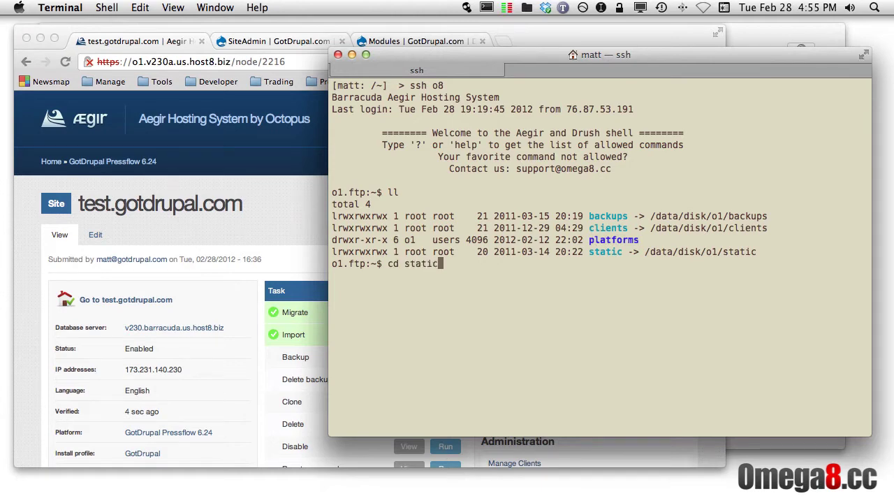
key("Return")
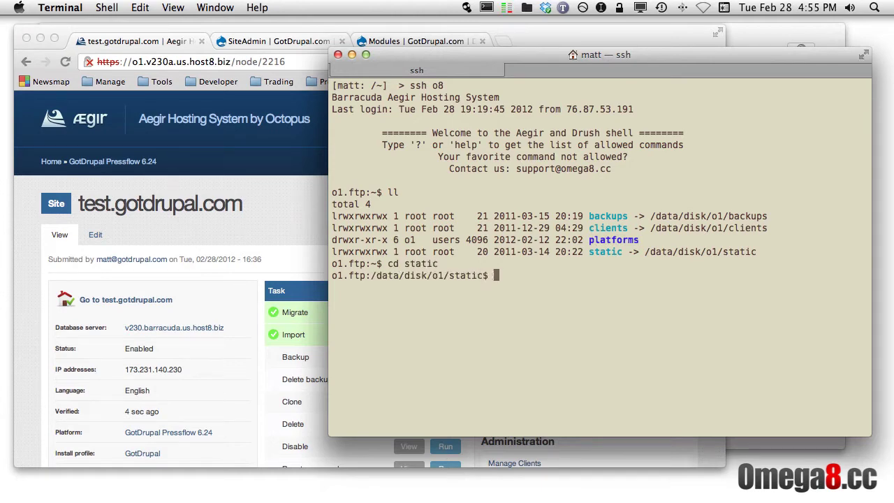
type("ll")
key("Return")
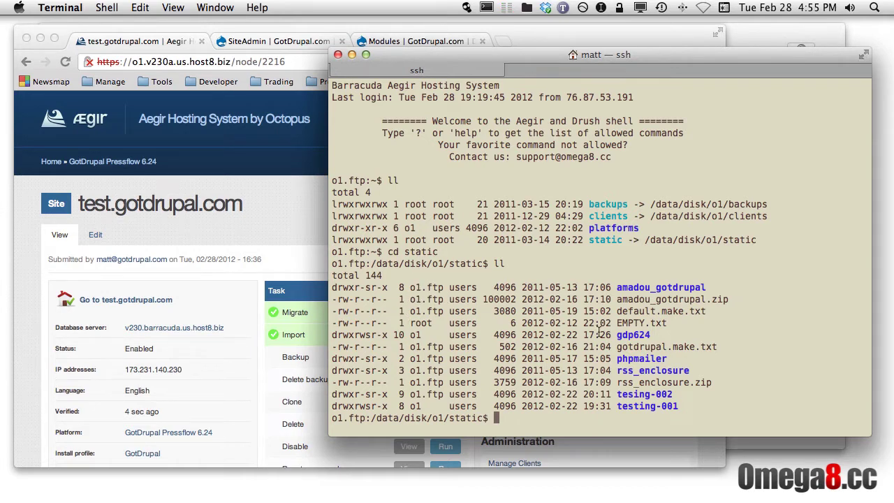
double_click(639, 336)
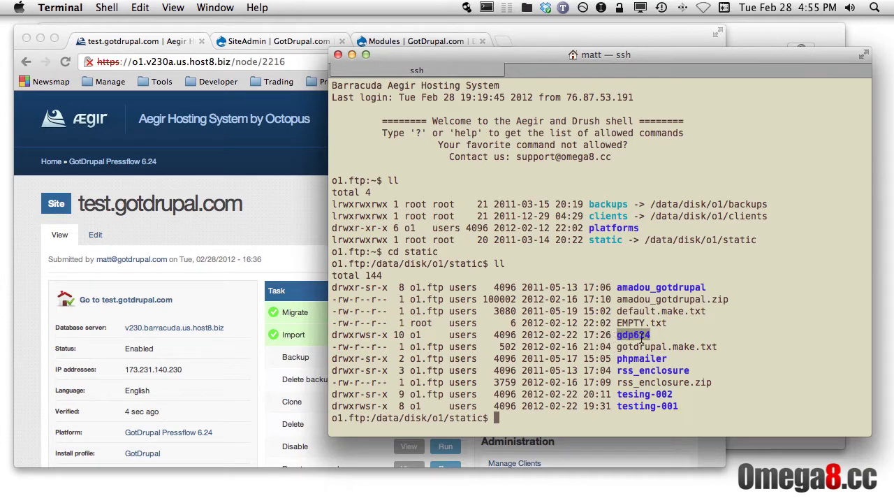
left_click(413, 336)
double_click(414, 335)
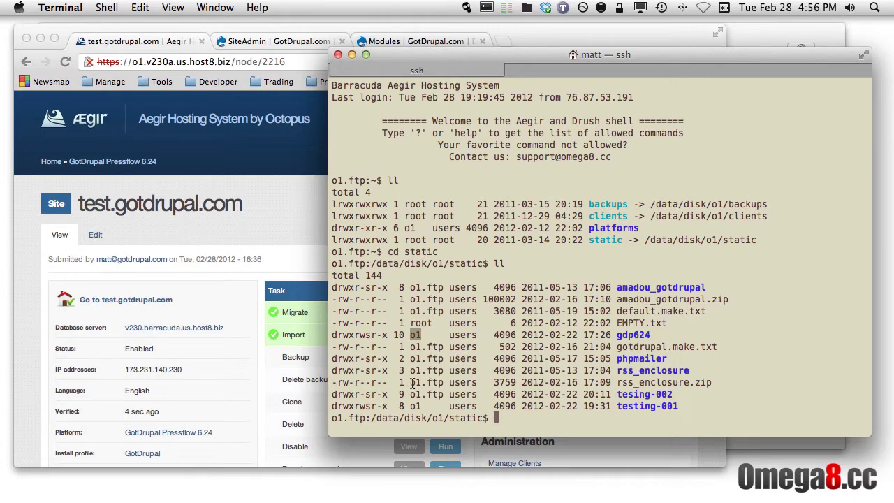
left_click_drag(410, 383, 444, 383)
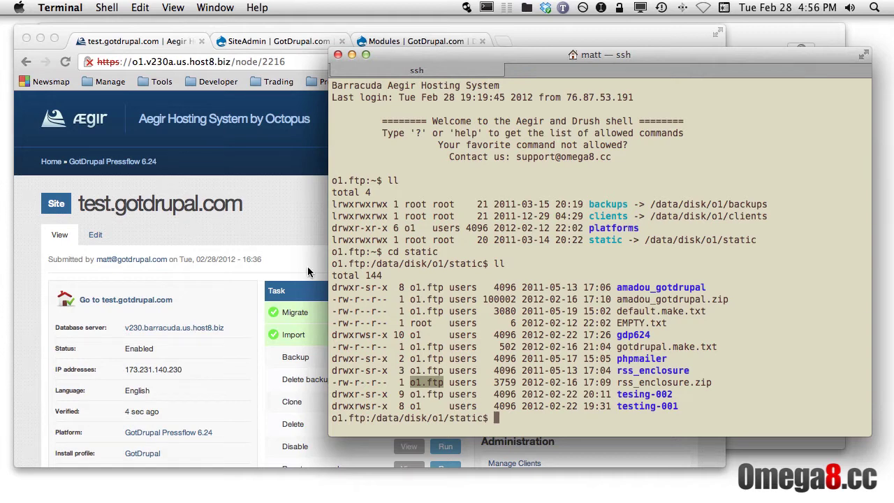
Step: Switch to Chrome and open the Aegir form for creating a new platform, looking over its name and makefile fields
left_click(269, 224)
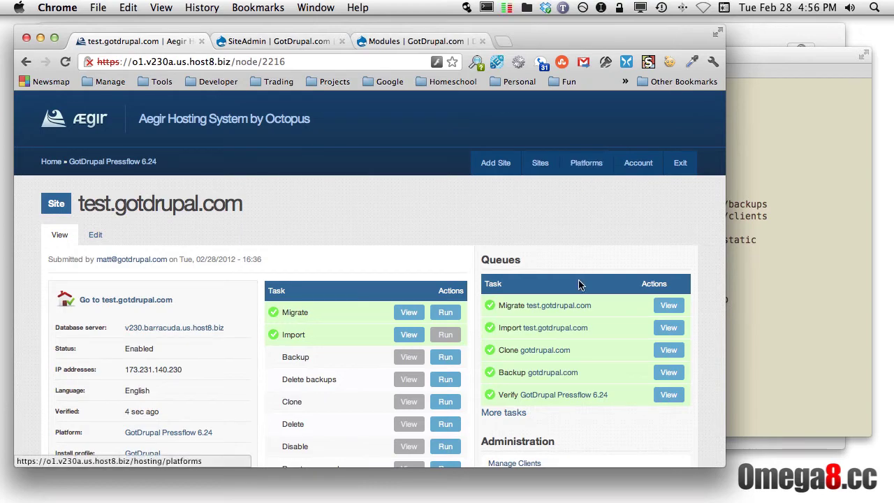
scroll(578, 281, "down", 5)
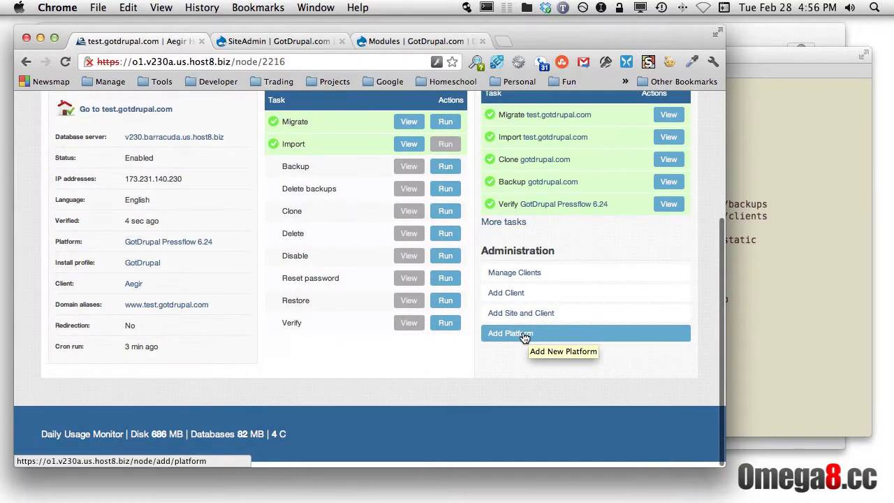
left_click(529, 335)
scroll(454, 334, "down", 4)
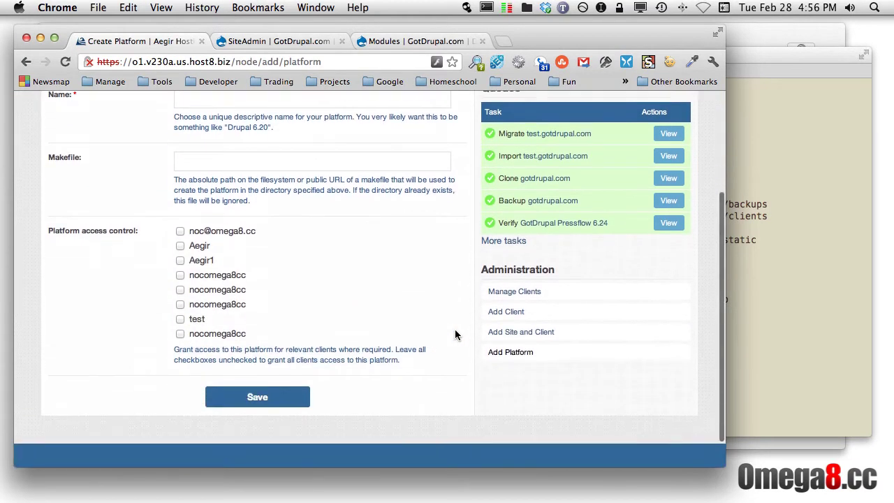
scroll(455, 335, "up", 1)
left_click(209, 136)
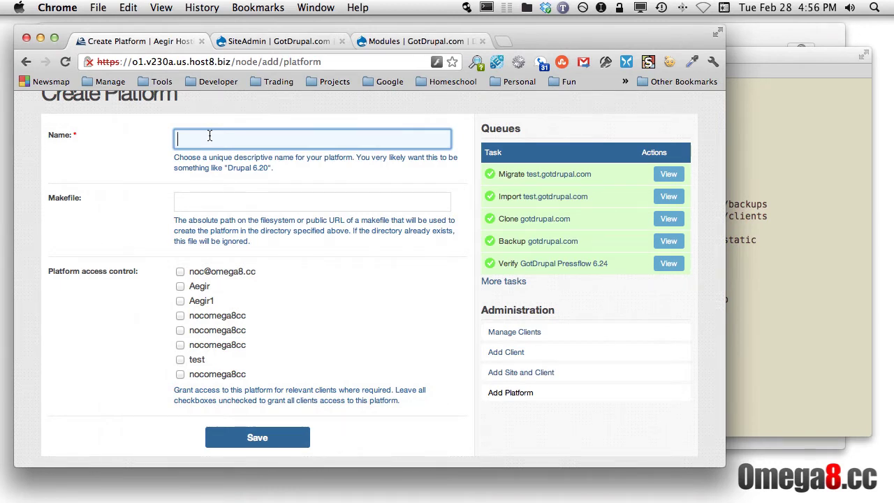
left_click(193, 203)
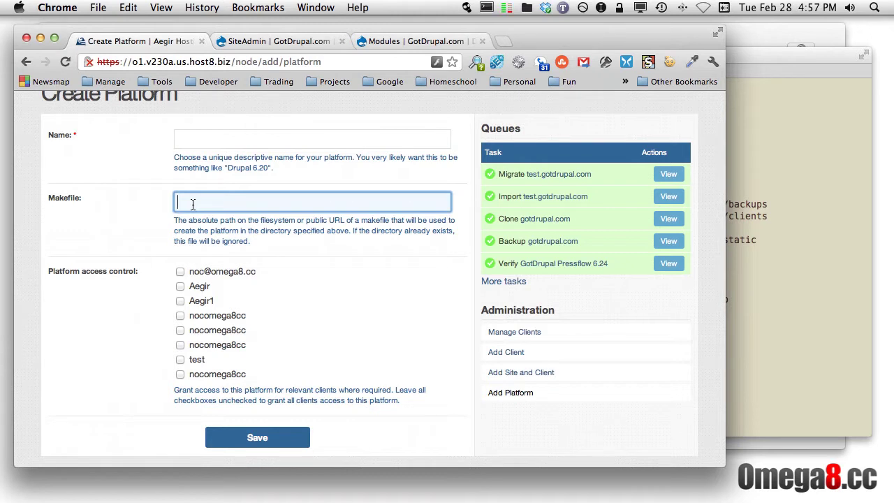
Step: Name the new platform "GotDrupal 6.25"
left_click(193, 144)
type("GotDup")
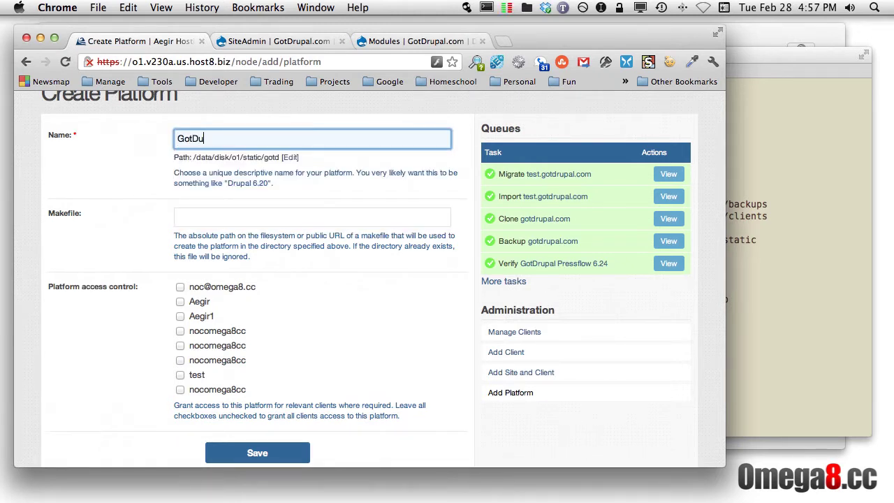
key("BackSpace")
key("BackSpace")
type("rupal ")
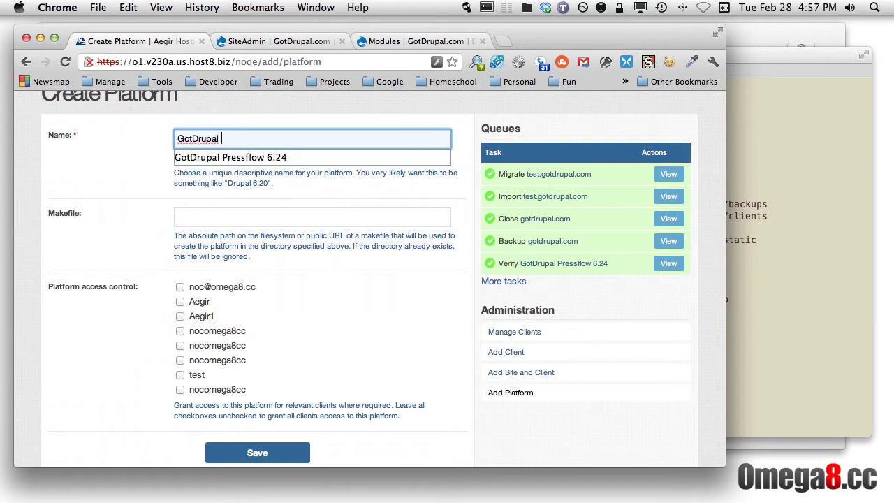
type("6.25")
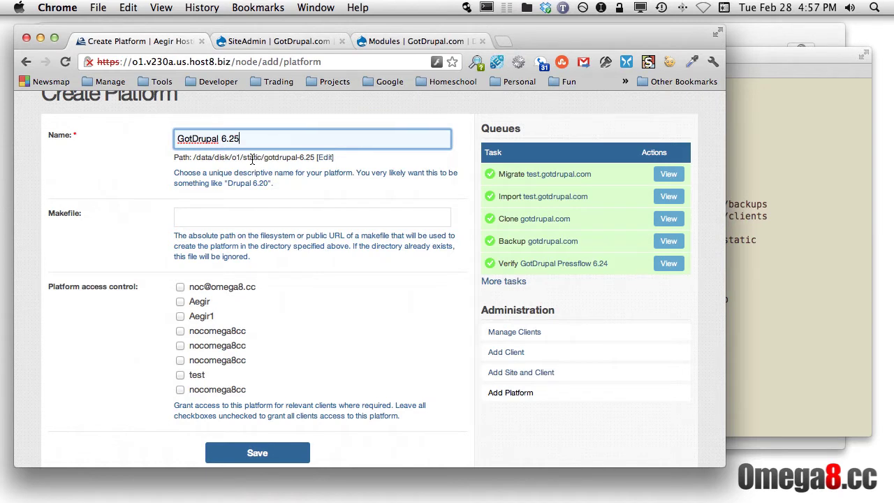
Step: Edit the platform's publish path to /data/disk/o1/static/gdp625
left_click(325, 158)
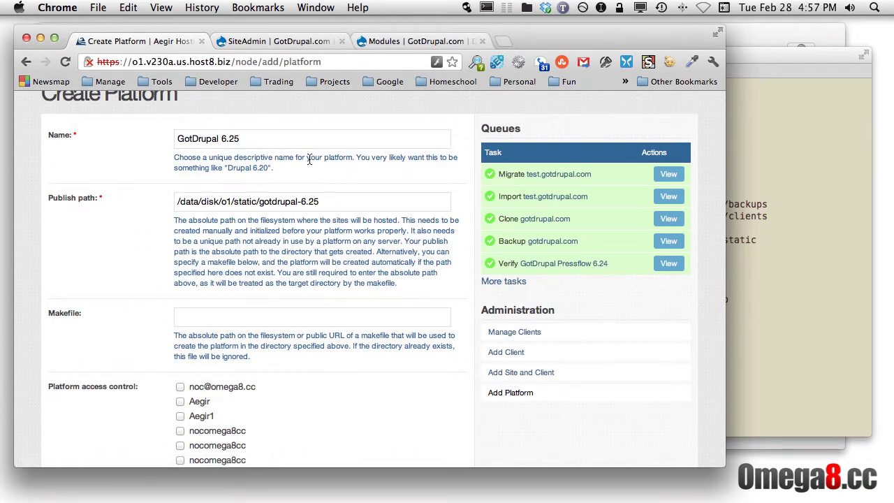
left_click_drag(258, 202, 341, 203)
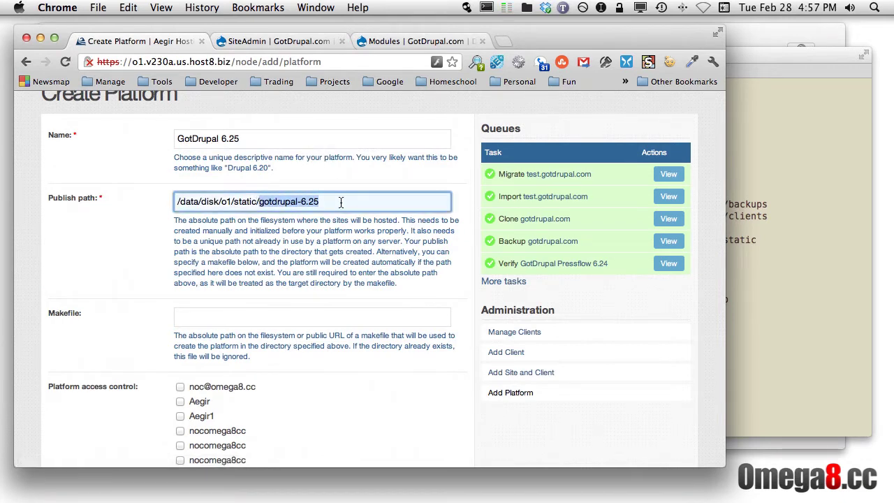
type("g")
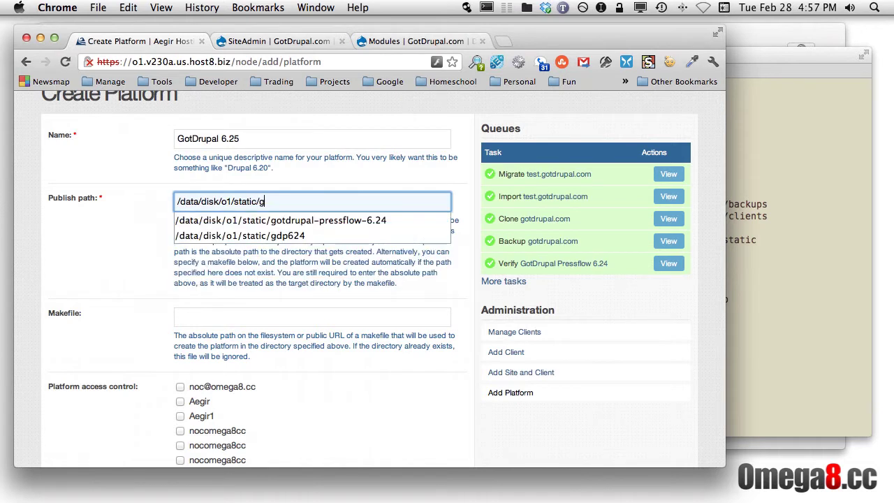
type("dp625")
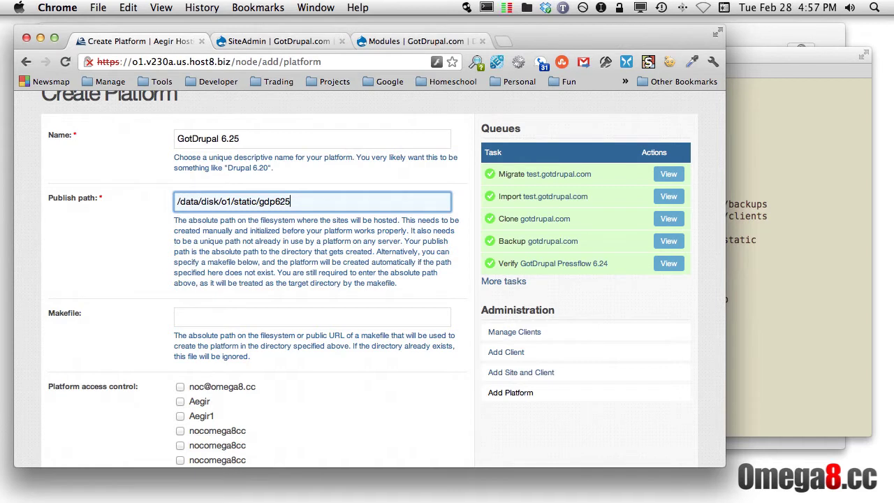
Step: Switch to Terminal, list the static directory's contents and print its full path
left_click(194, 318)
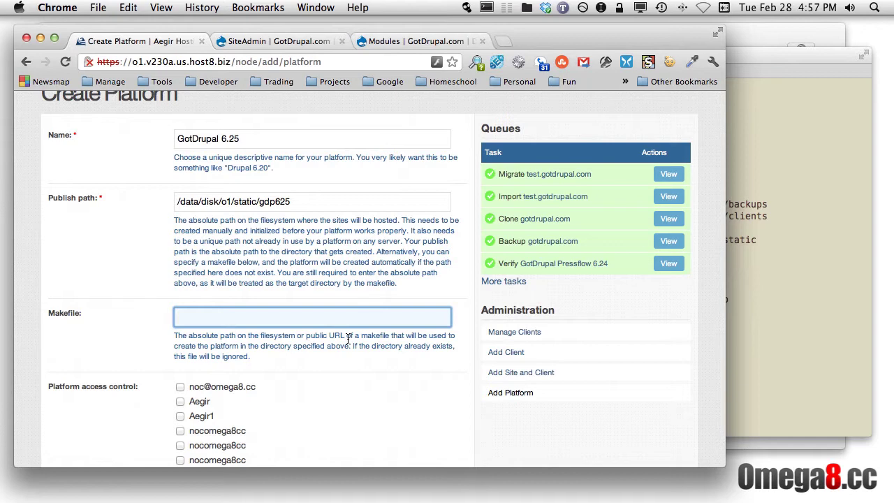
left_click(787, 355)
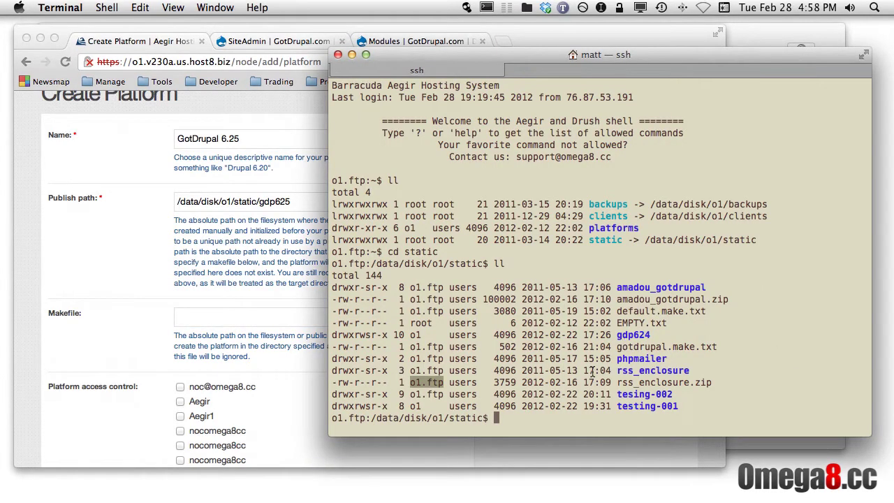
type("ll")
key("Return")
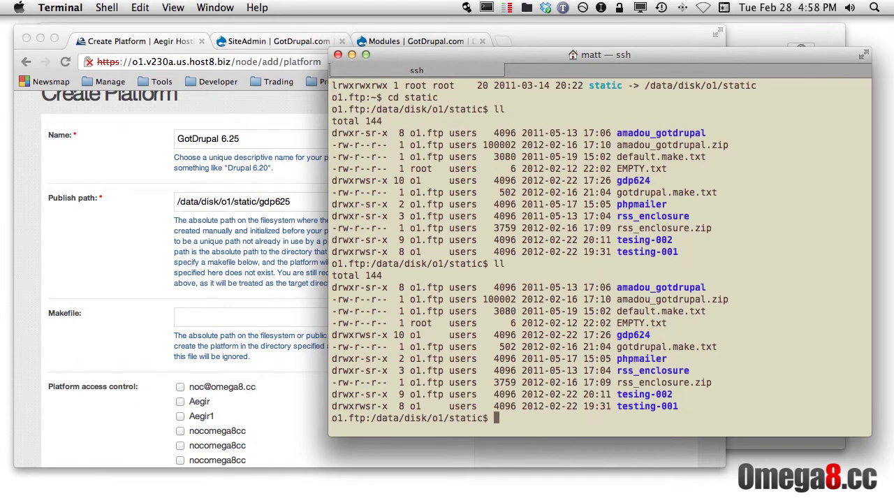
type("pwd")
key("Return")
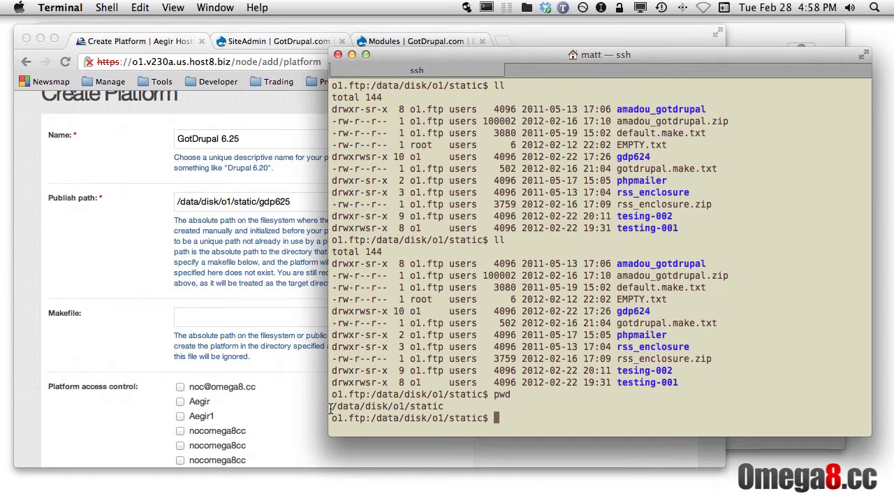
Step: Set the new platform's makefile in the Chrome form to /data/disk/o1/static/gotdrupal.make.txt, copying the directory path and file name from Terminal
left_click_drag(332, 408, 446, 409)
key("super+c")
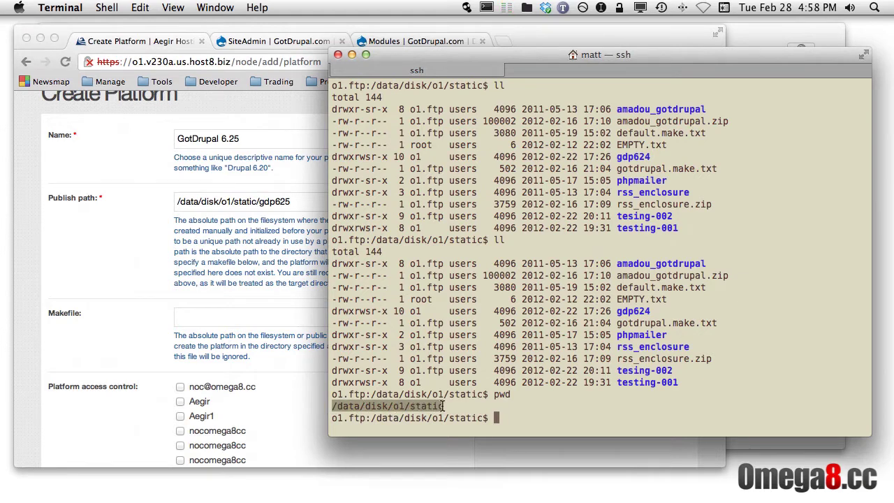
double_click(627, 323)
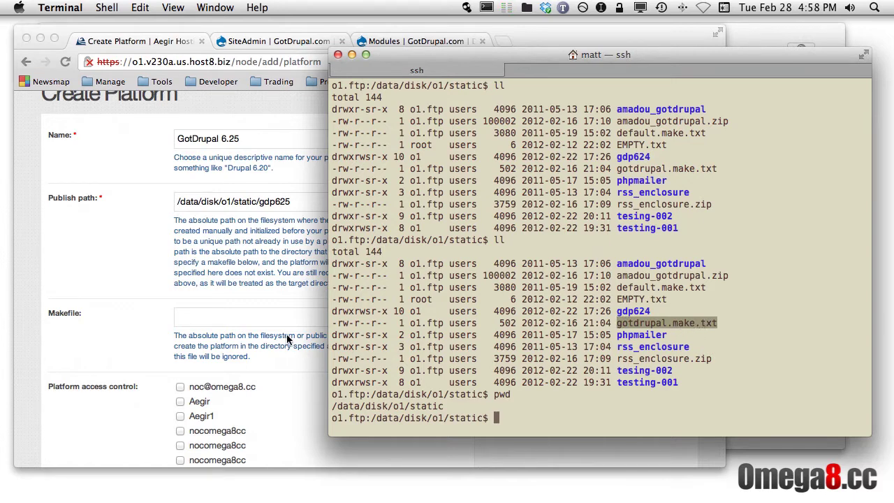
left_click(231, 317)
key("super+v")
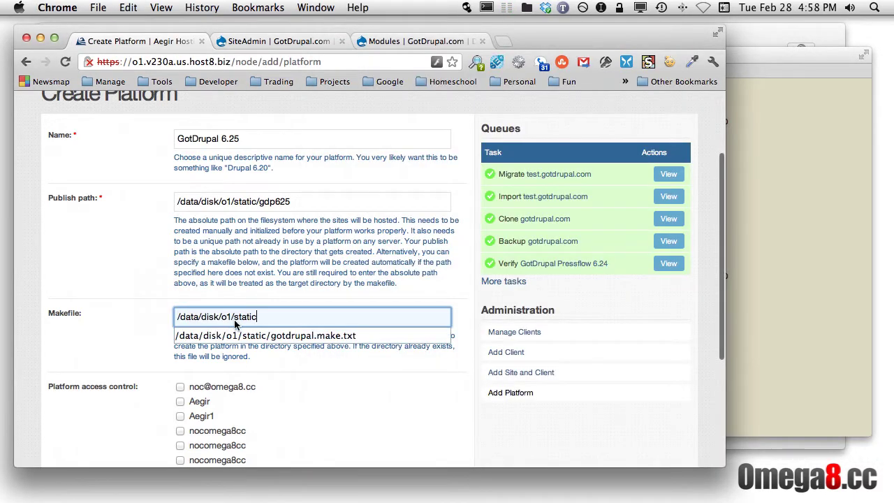
left_click(784, 338)
key("super+c")
left_click(264, 319)
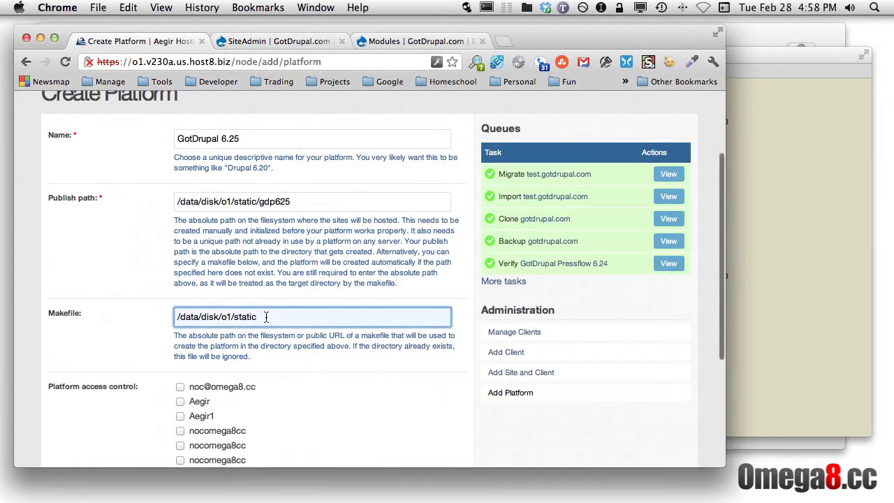
type("/")
key("super+v")
left_click(393, 392)
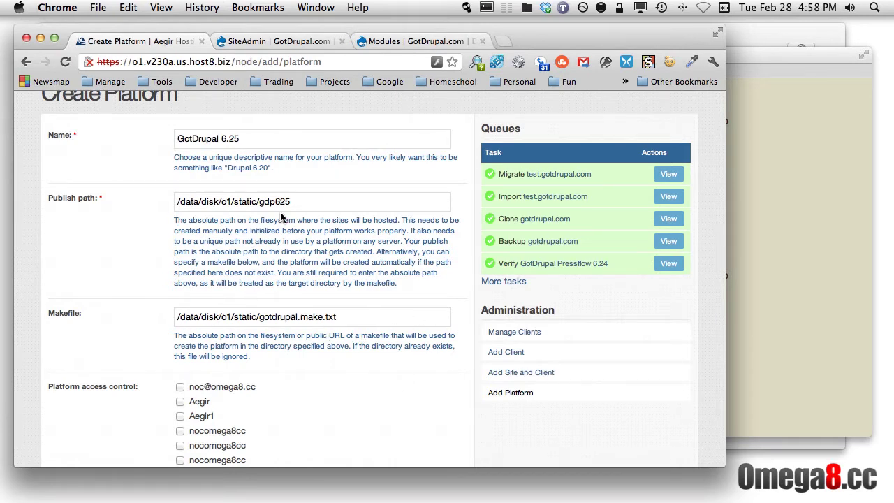
Step: Review the platform form's publish path and makefile path, and look over the static directory listing in Terminal
left_click_drag(292, 202, 156, 203)
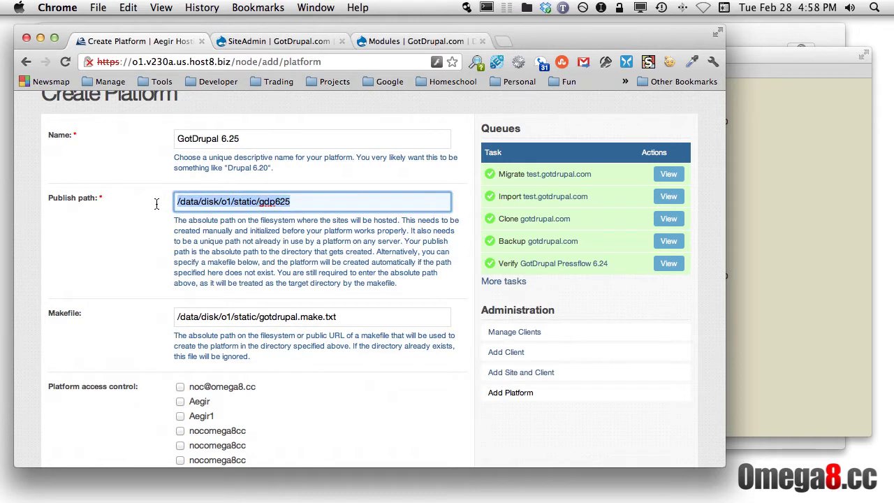
left_click(278, 202)
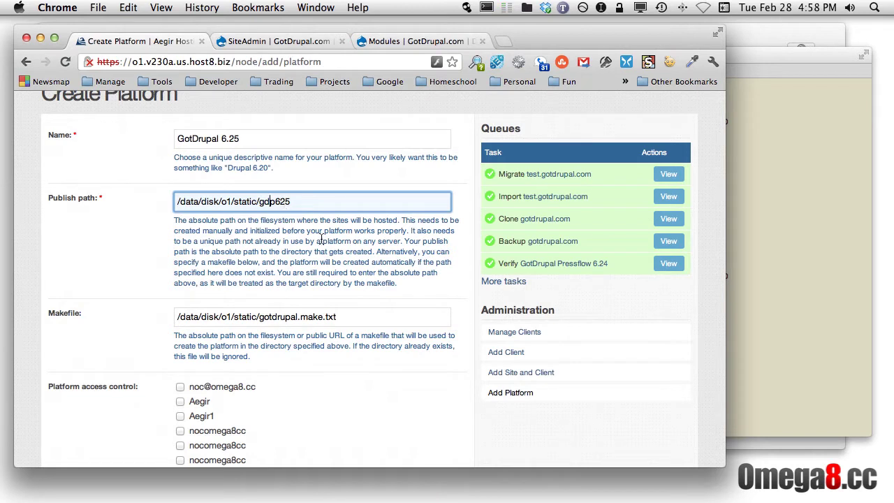
left_click_drag(346, 319, 172, 316)
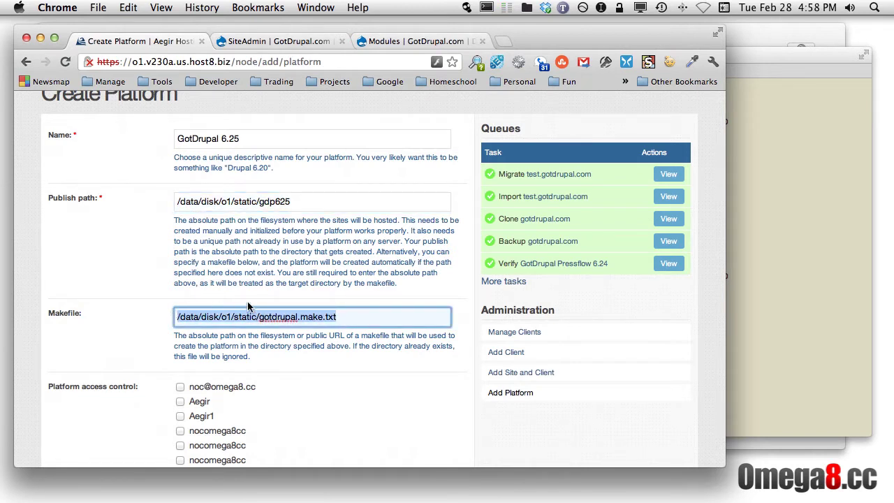
scroll(332, 253, "up", 3)
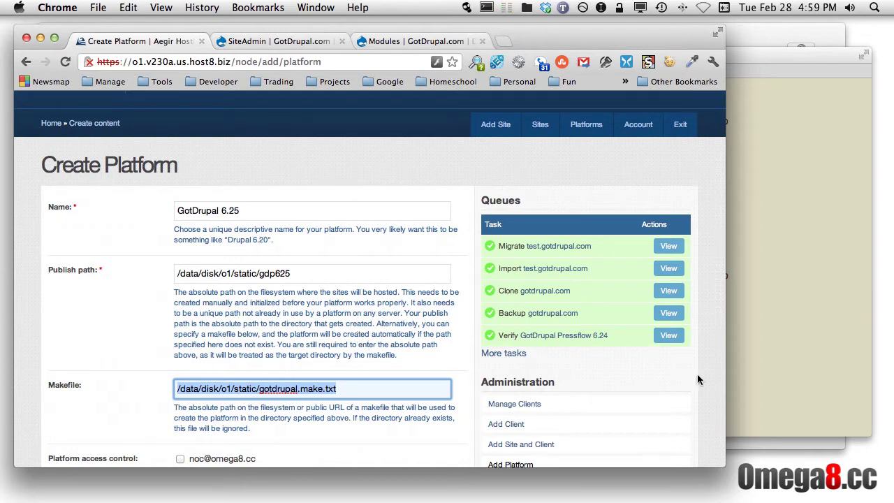
left_click(827, 361)
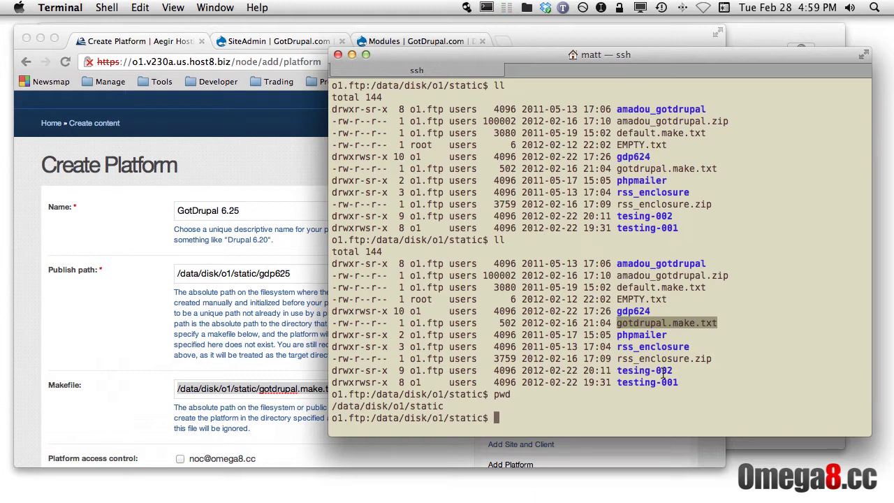
left_click(142, 296)
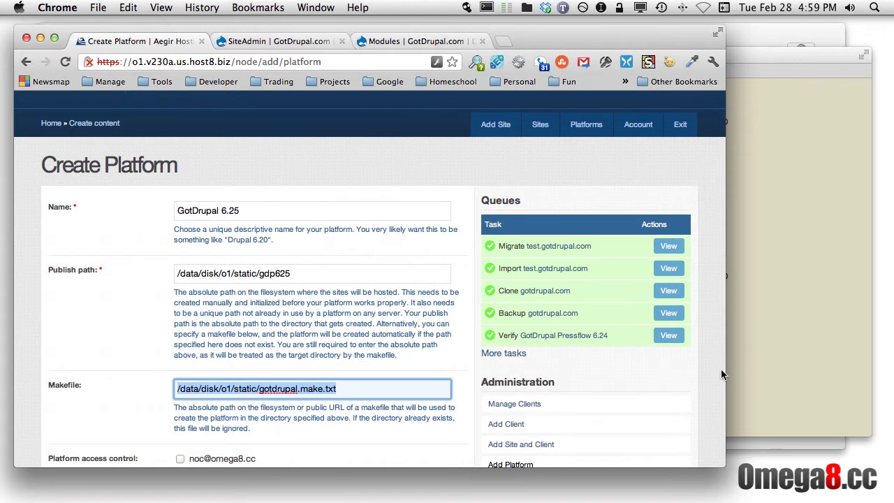
Step: Switch to Terminal, change to the gdp624 directory and list its contents
left_click(803, 372)
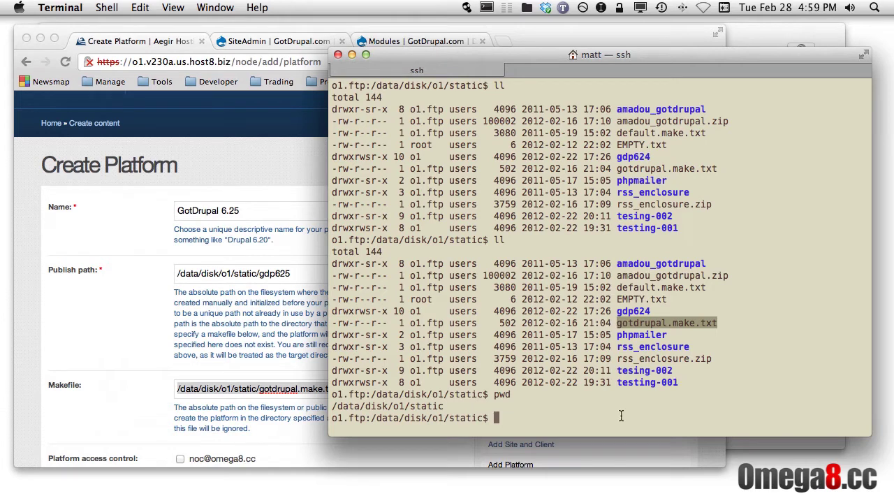
left_click(579, 412)
type("cd")
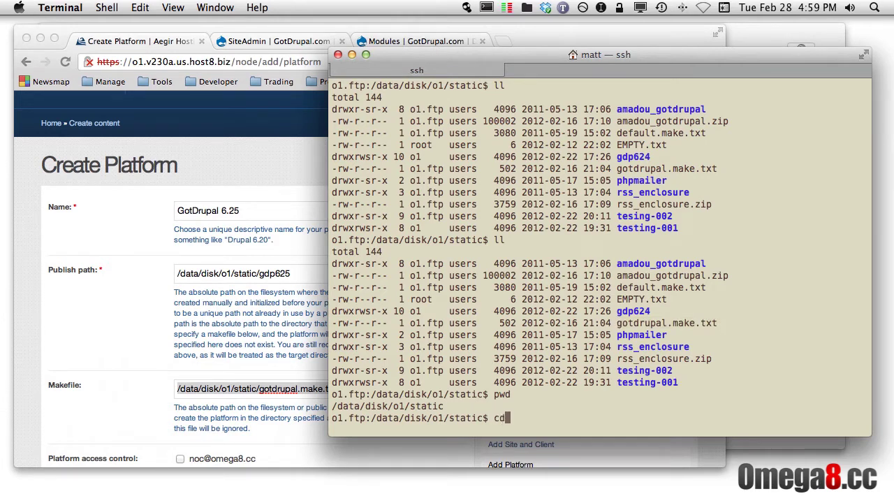
type(" gdp")
key("Tab")
key("Return")
type("ll")
key("Return")
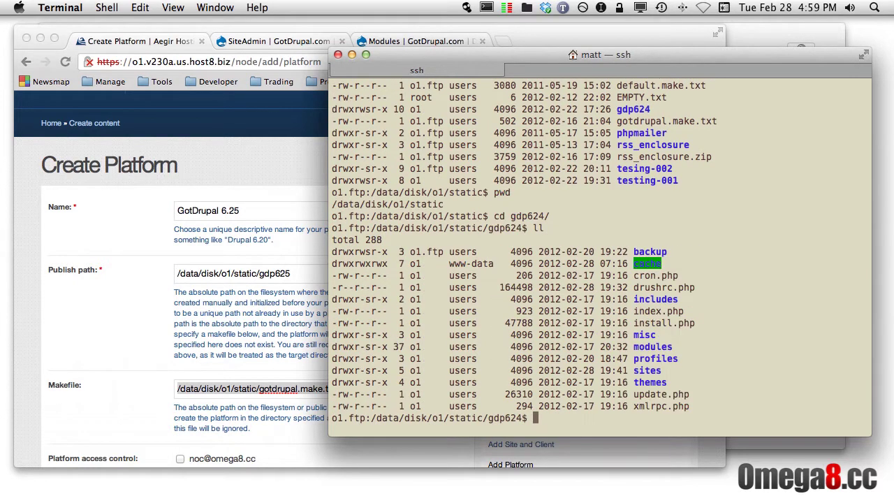
Step: Change to the profiles directory inside gdp624 and list its contents
double_click(657, 359)
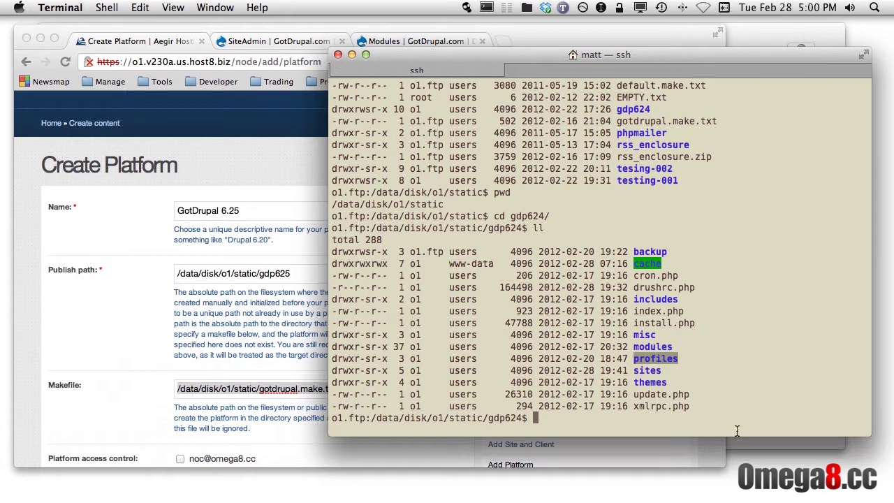
type("cd profiles/")
key("Tab")
key("Return")
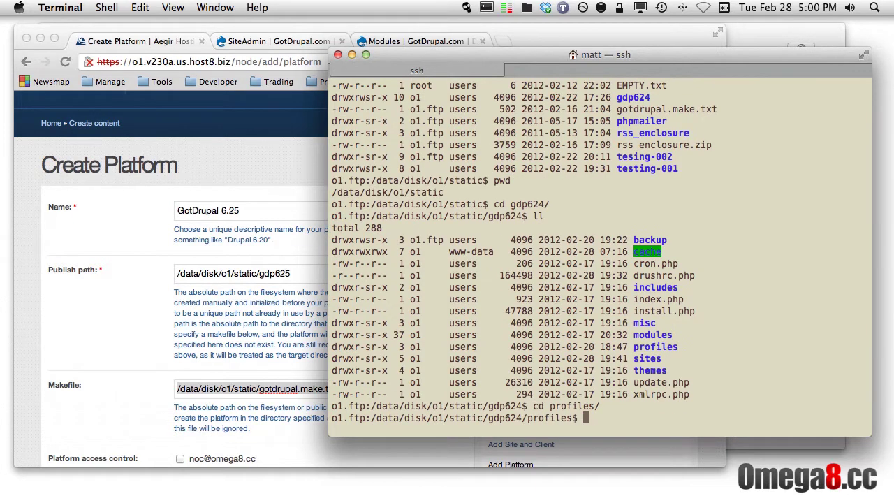
type("ll")
key("Return")
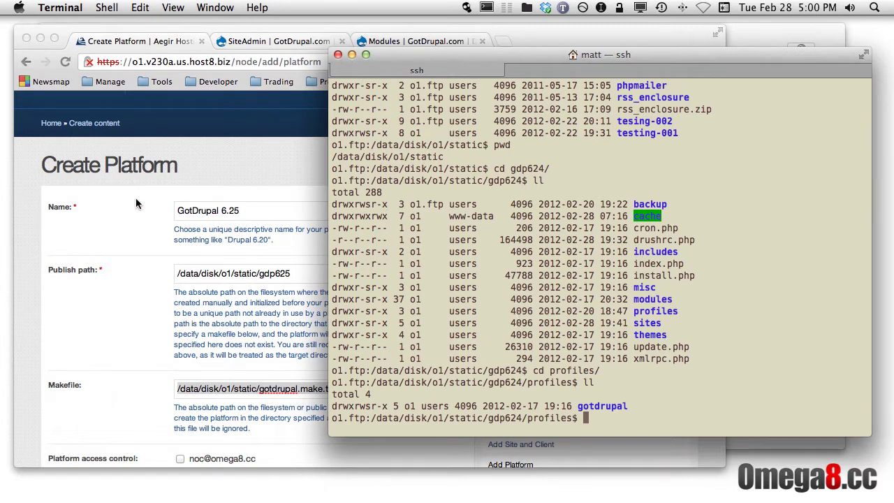
Step: Look at the platform form in Chrome, then return to Terminal and check the account name in the shell prompt
left_click(116, 206)
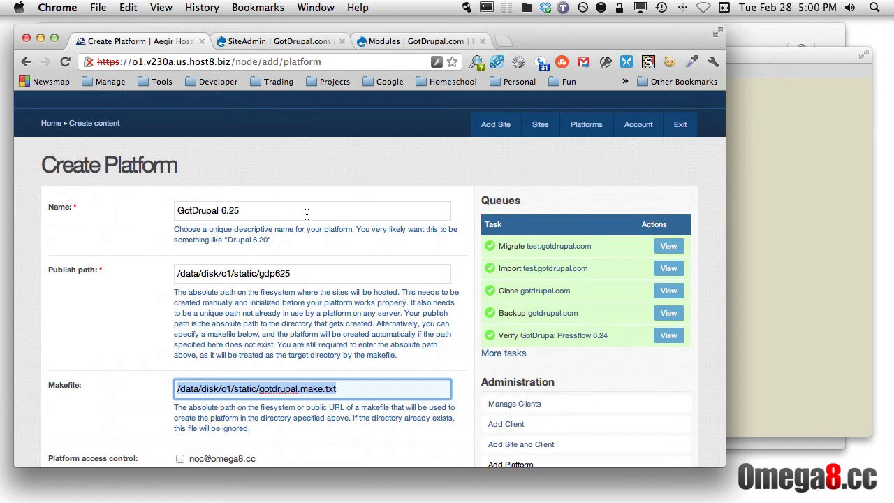
left_click(761, 292)
left_click_drag(331, 420, 369, 425)
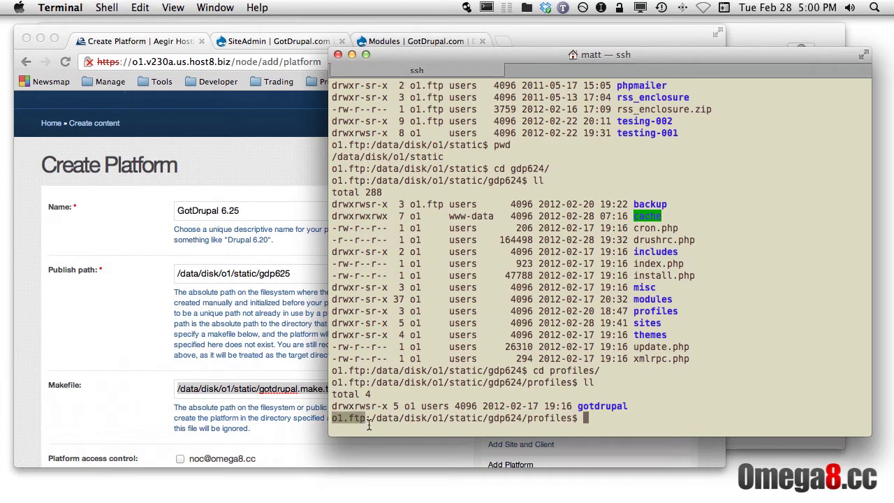
left_click(597, 422)
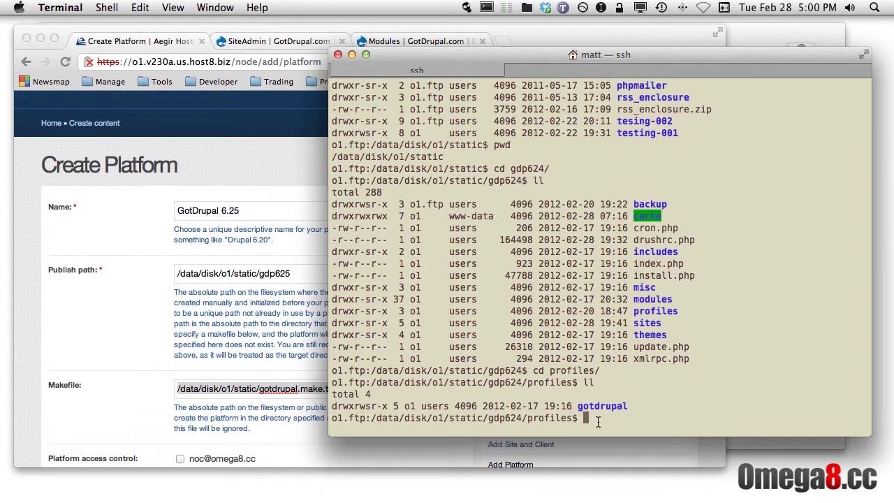
Step: Run drush to list its commands and examine the make-generate entry
type("drush")
key("Return")
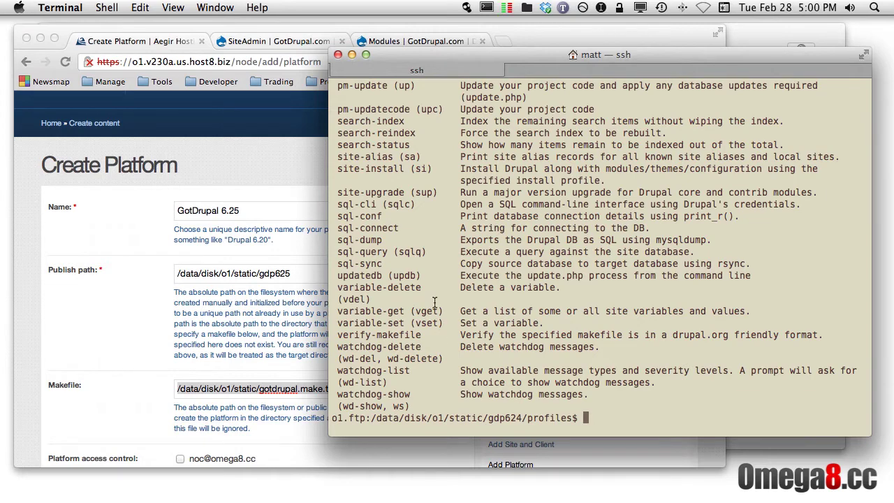
scroll(436, 283, "up", 10)
scroll(436, 282, "up", 4)
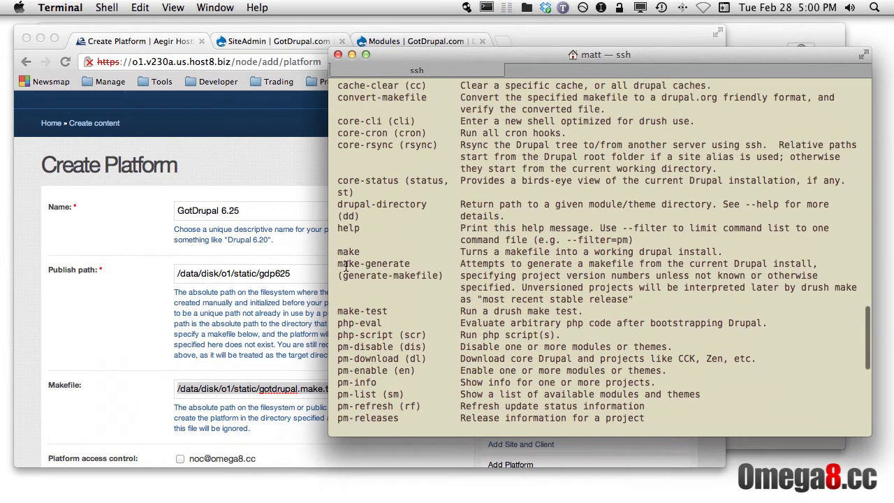
double_click(349, 265)
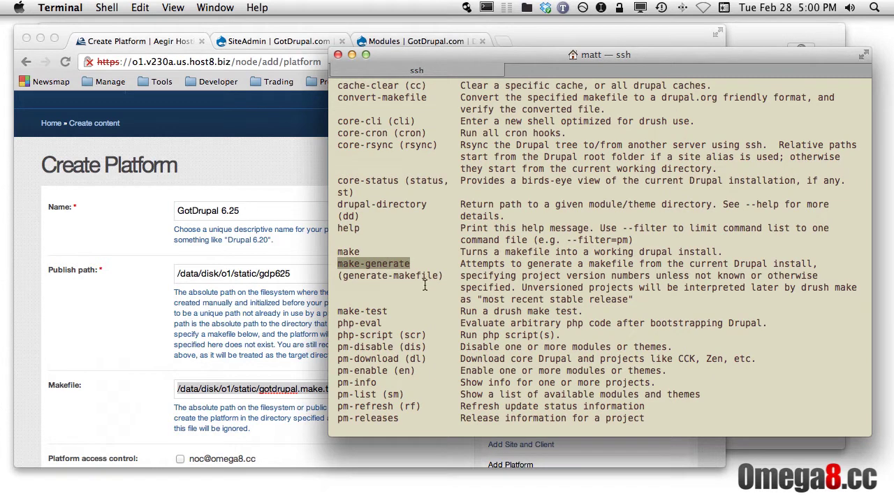
scroll(366, 273, "up", 2)
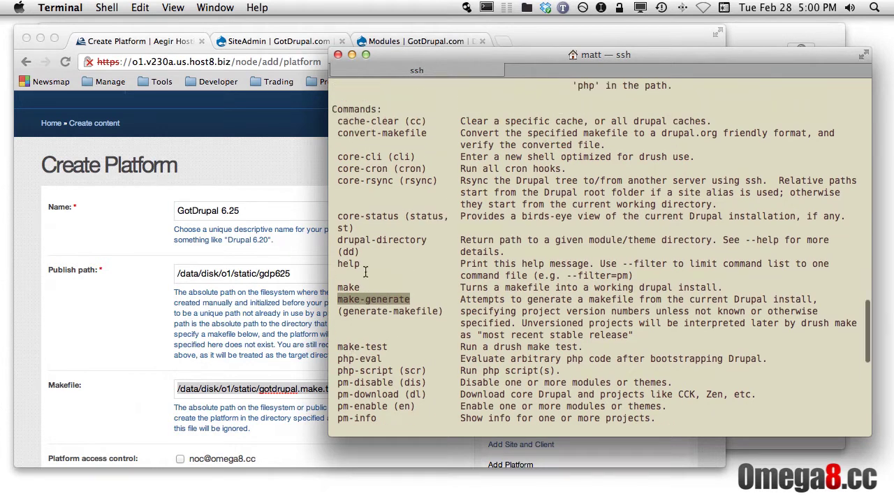
scroll(366, 276, "down", 5)
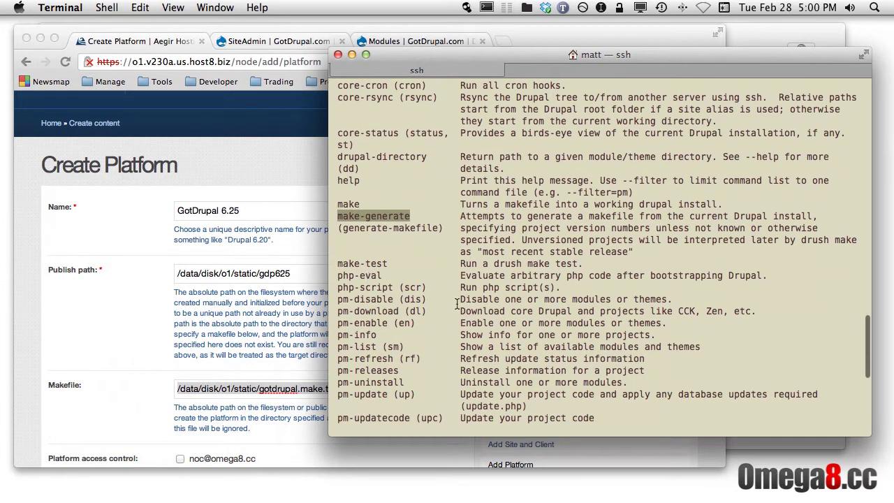
Step: Run help to list the commands allowed in the shell
key("End")
type("help")
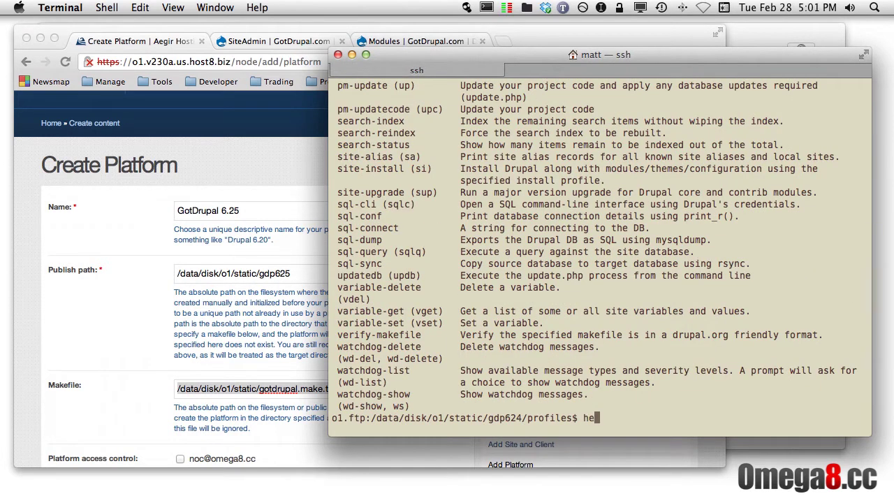
key("Return")
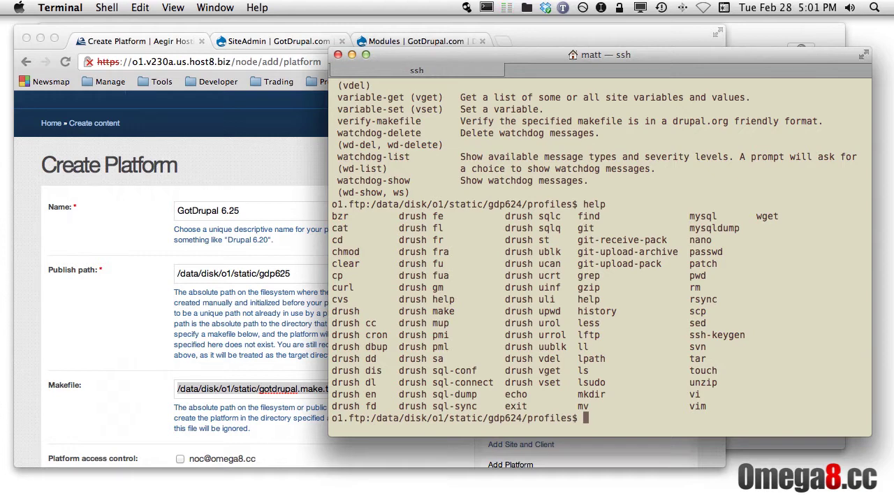
Step: Run drush again and read the description of its make command
type("drush")
scroll(396, 233, "up", 9)
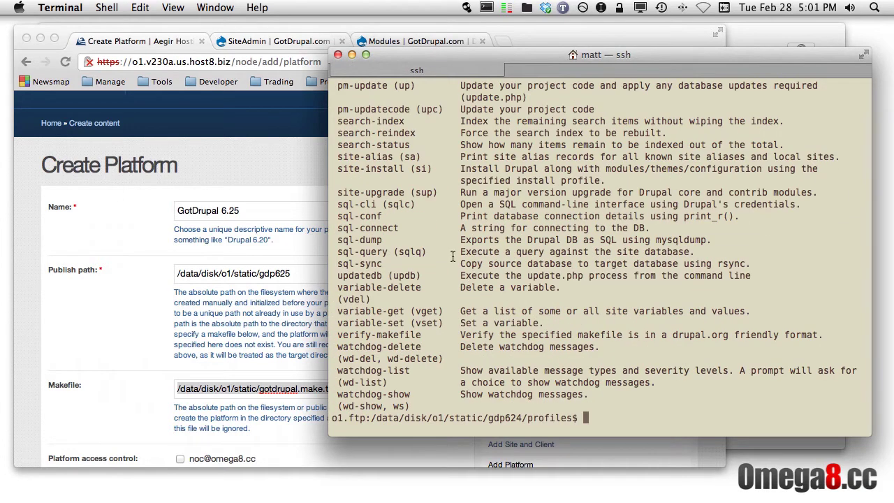
scroll(395, 232, "up", 5)
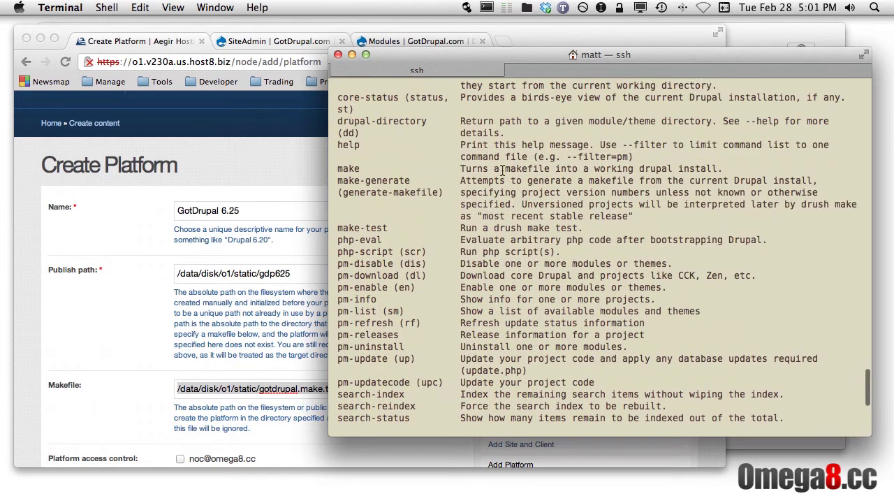
left_click_drag(461, 169, 709, 169)
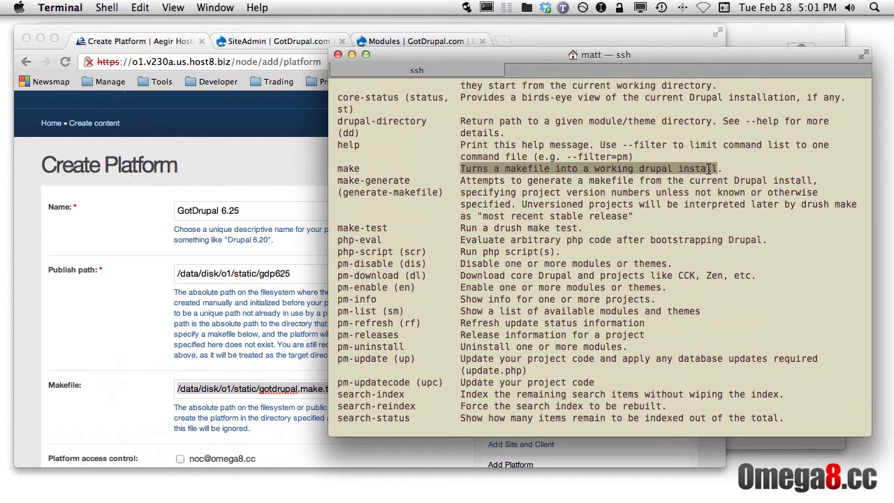
Step: Run drush help make and bring up the beginning of its help text
left_click(531, 292)
type("dru")
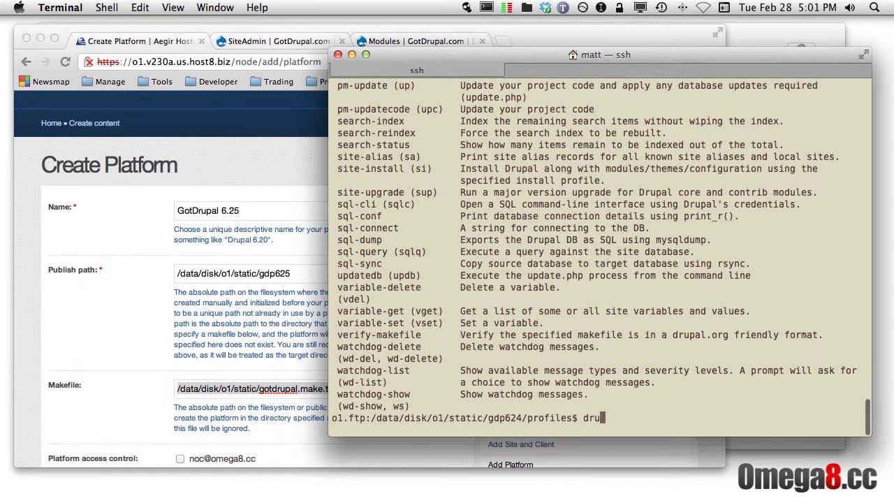
type("sh help make")
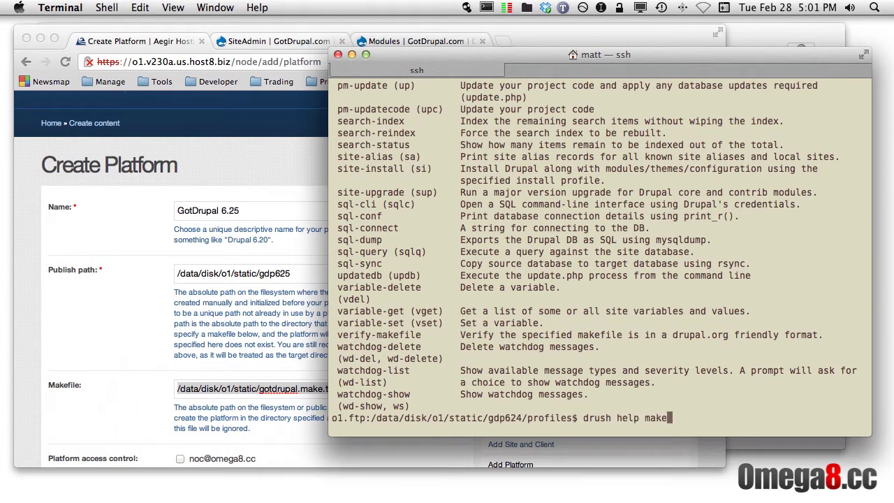
key("Return")
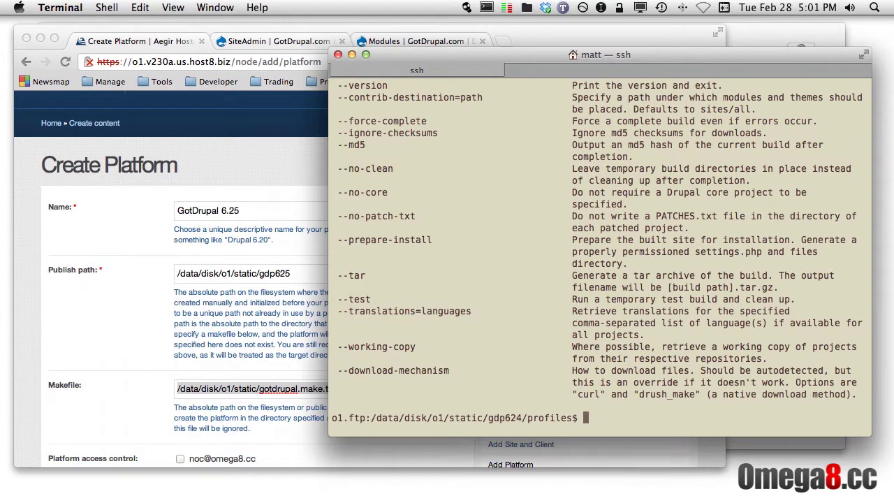
scroll(563, 268, "up", 2)
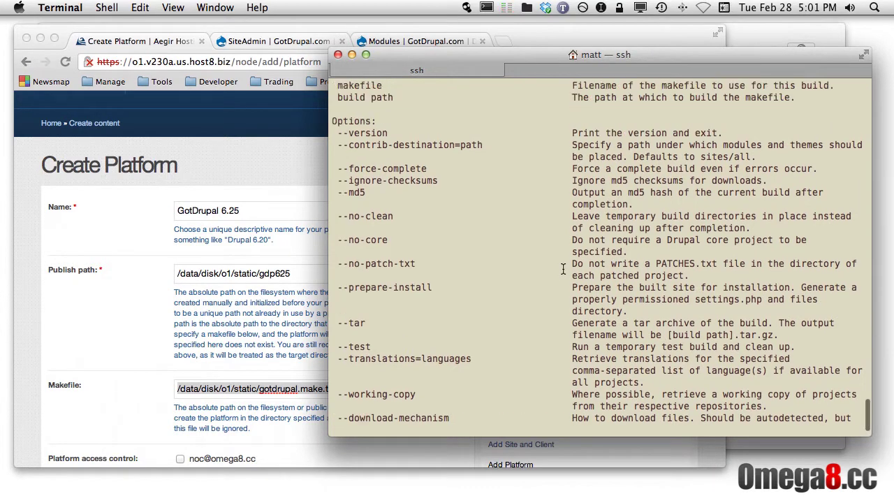
scroll(563, 269, "up", 4)
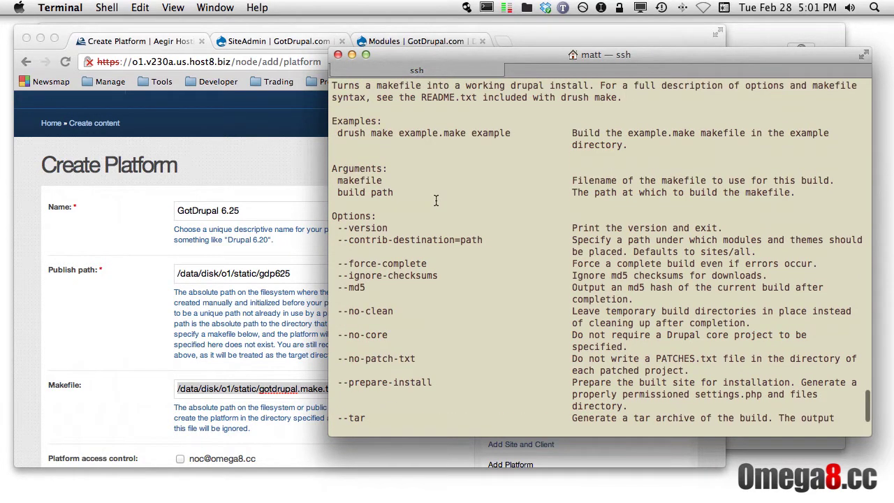
Step: Examine the example drush make command, its makefile and build path arguments, and the available options
double_click(381, 133)
double_click(342, 132)
left_click_drag(343, 132, 393, 133)
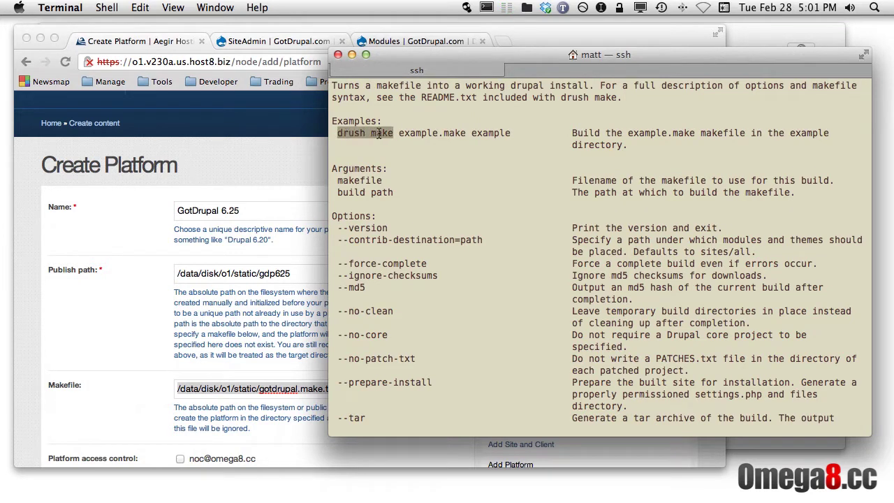
double_click(419, 132)
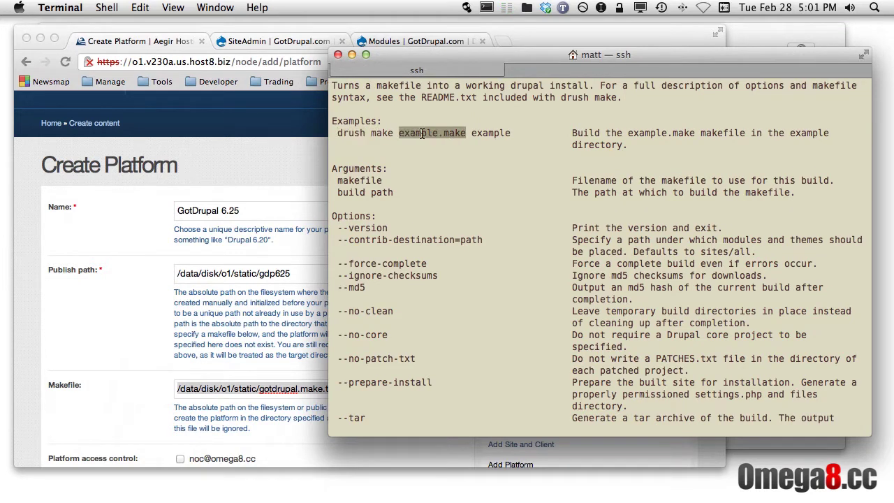
double_click(492, 135)
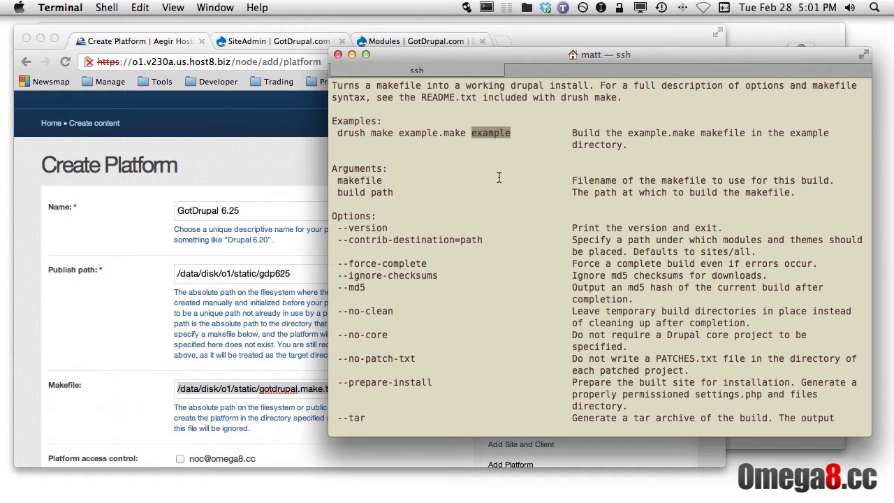
scroll(499, 178, "down", 2)
scroll(499, 178, "down", 4)
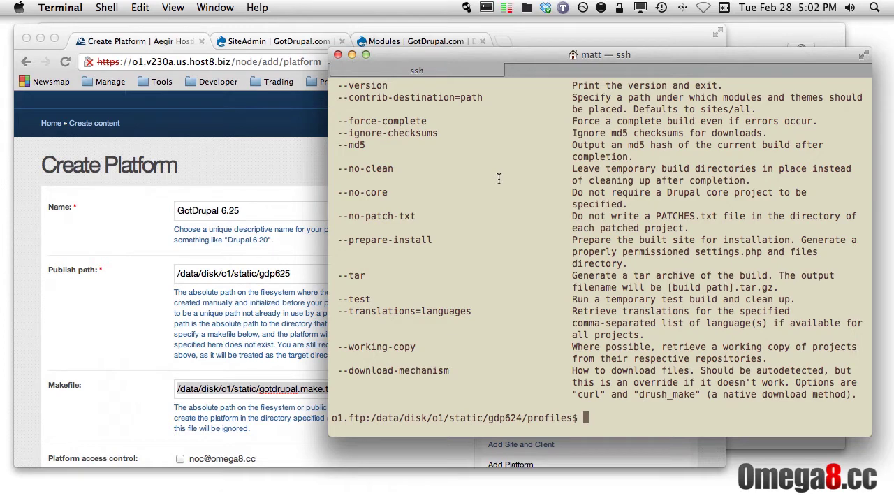
Step: Switch to the platform form in Chrome and clear the makefile path
left_click(298, 243)
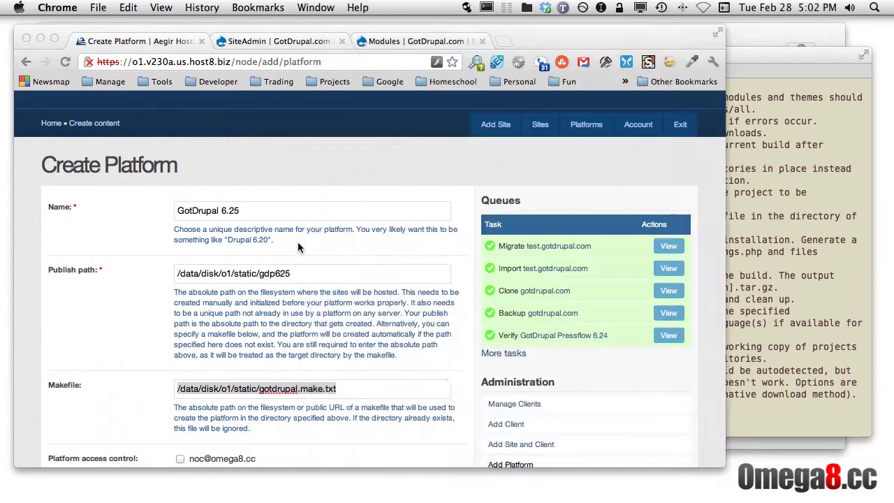
left_click(345, 395)
key("super+a")
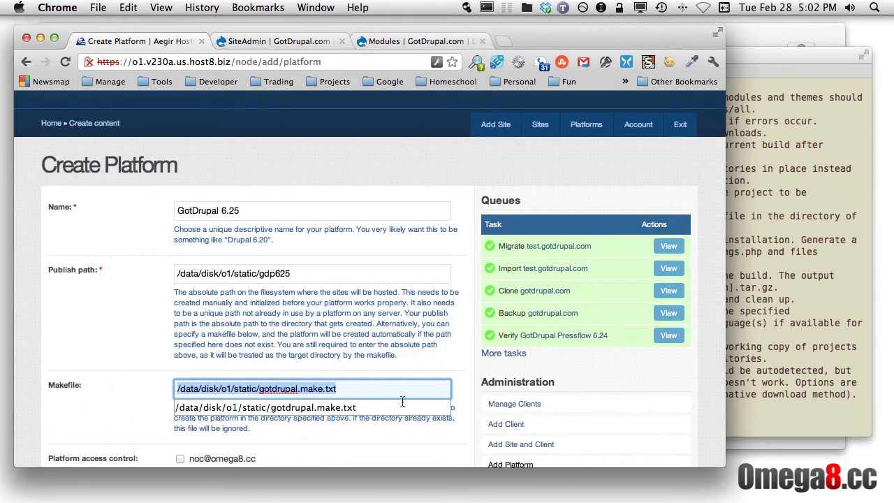
left_click(812, 407)
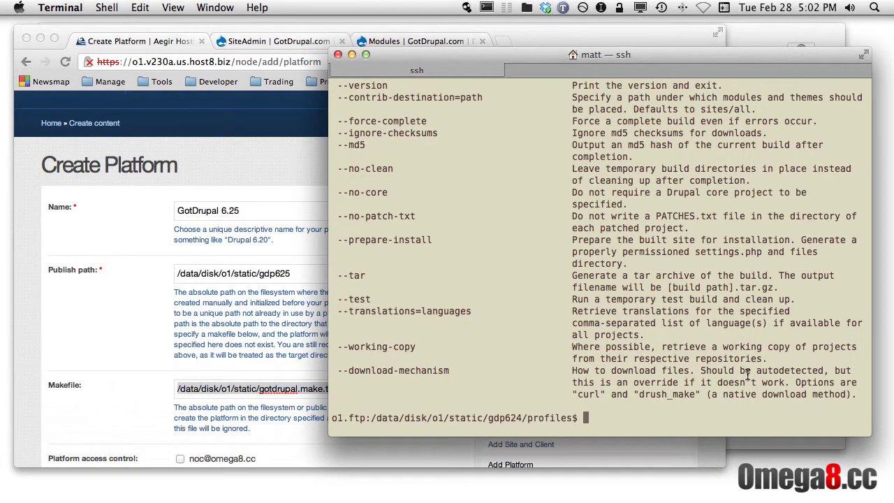
left_click(259, 361)
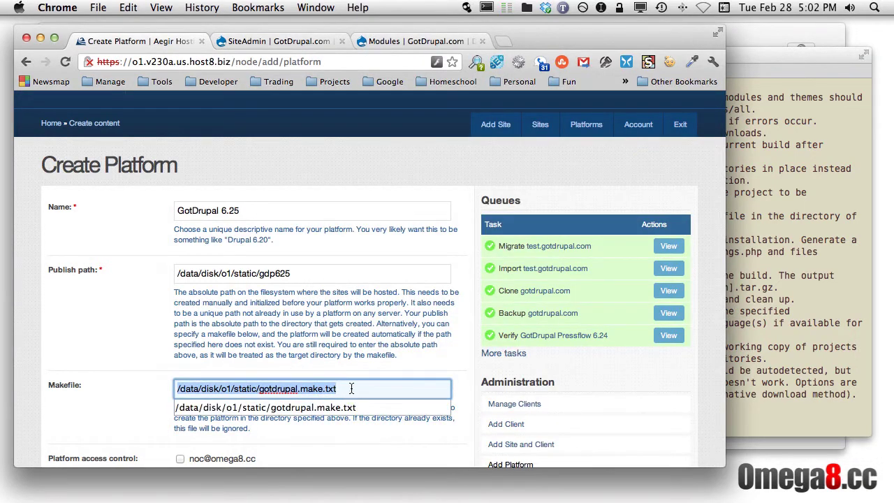
key("BackSpace")
left_click(327, 318)
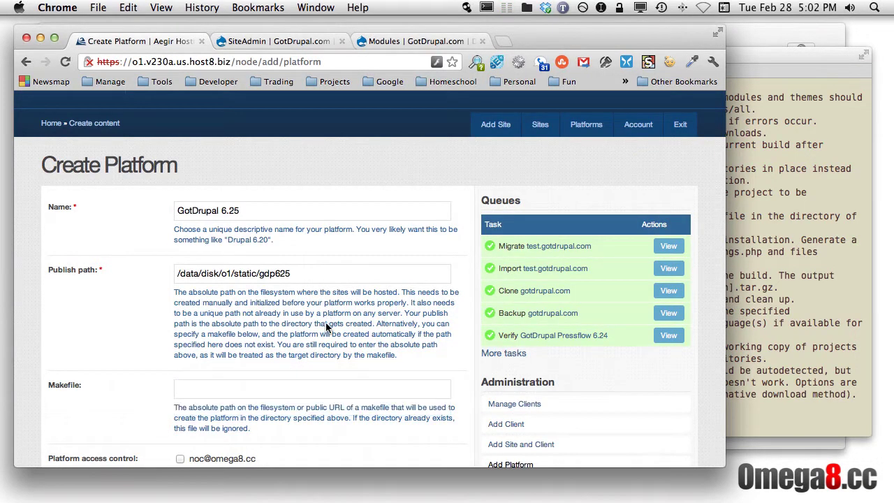
Step: Review the gdp625 directory in the publish path and the makefile field of the platform form
left_click_drag(259, 275, 276, 280)
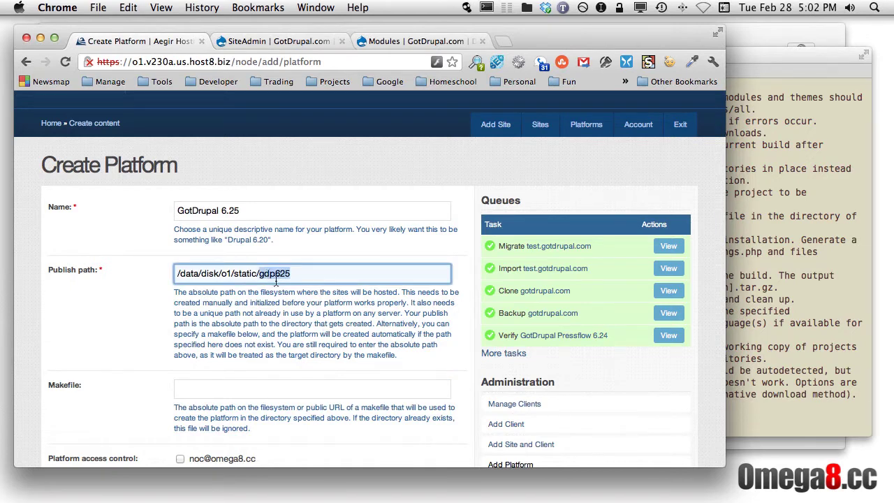
left_click(257, 395)
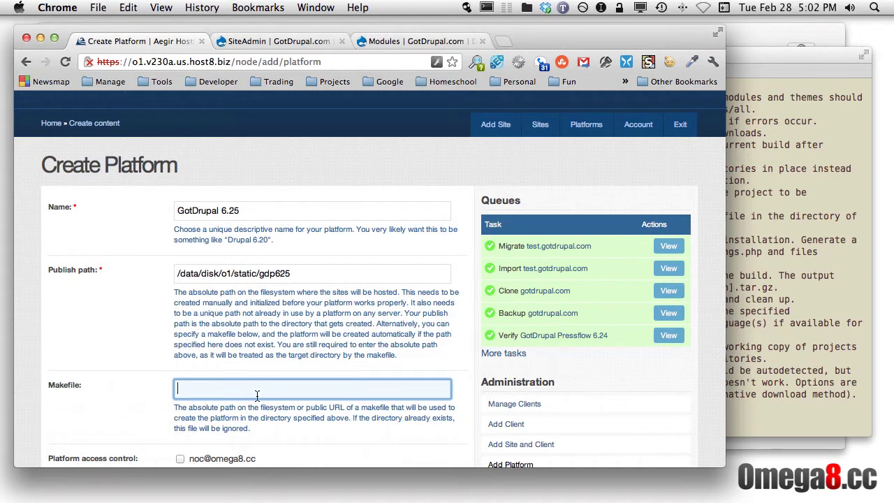
double_click(282, 277)
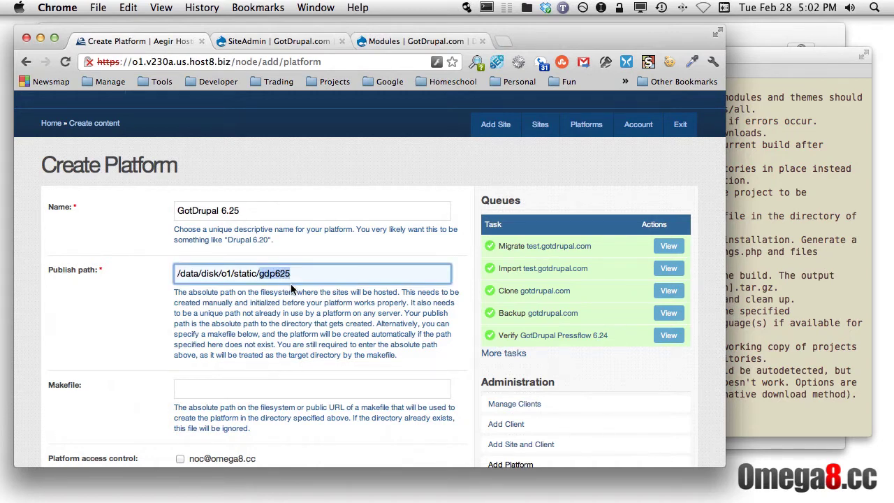
scroll(301, 291, "down", 2)
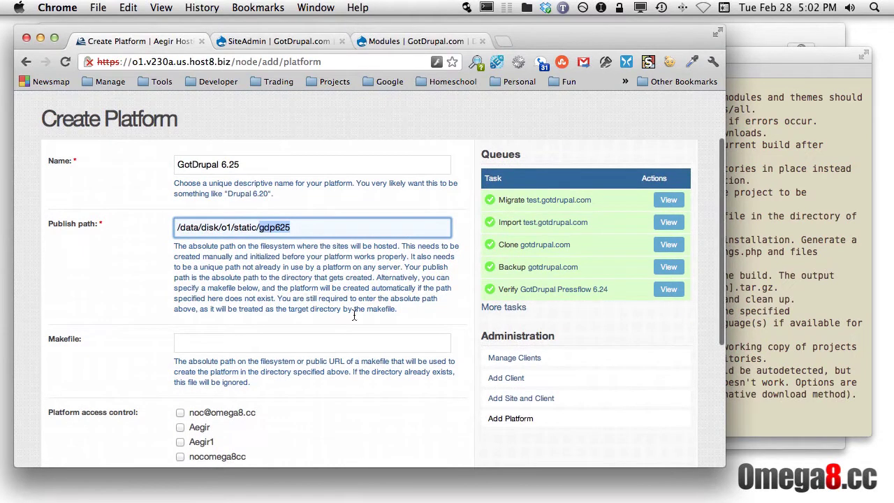
scroll(526, 348, "down", 1)
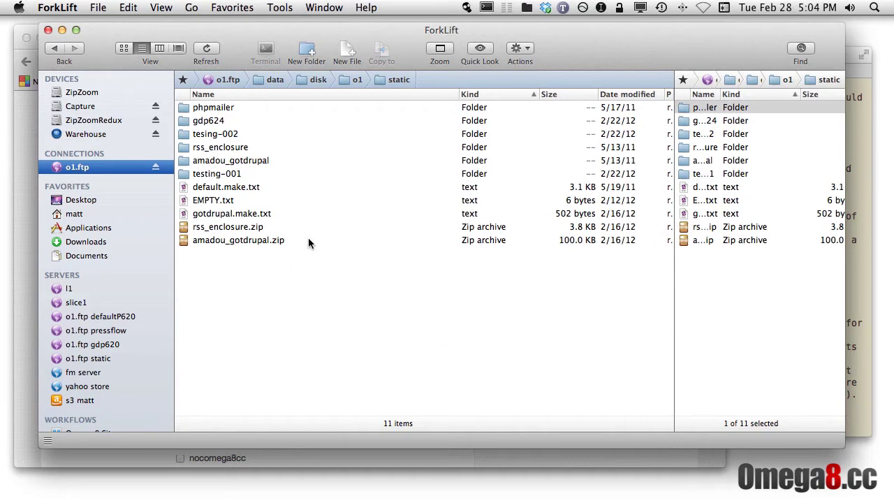
Step: Switch to ForkLift and open gotdrupal.make.txt from the static directory to read the makefile
left_click(281, 214)
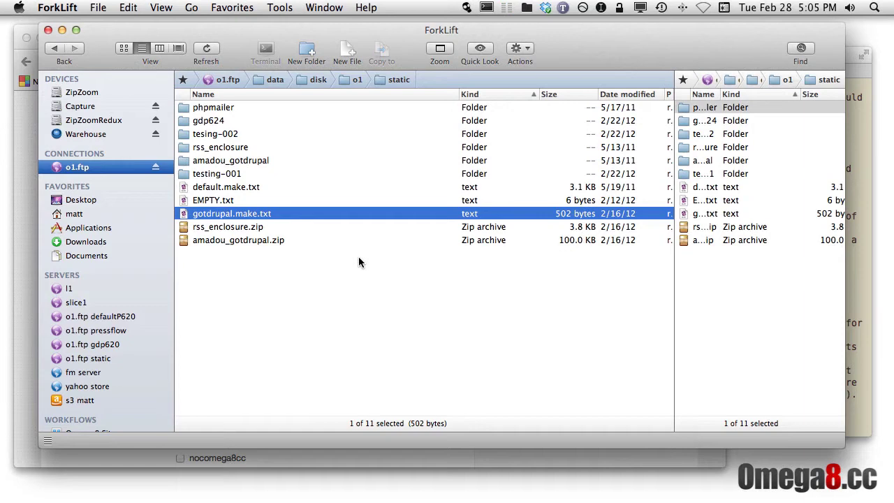
double_click(280, 216)
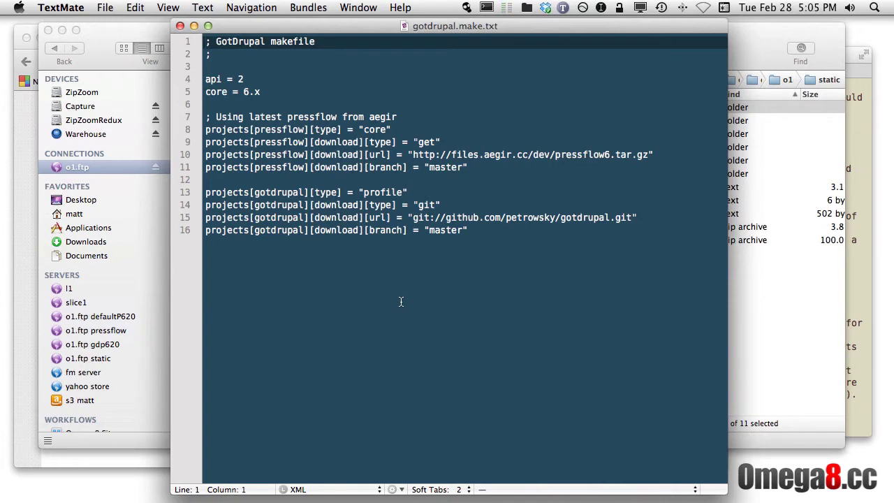
Step: Return to Chrome, list Aegir's platforms and open the Videola 6.x-1.0-alpha1 P.004 platform
key("super+Tab")
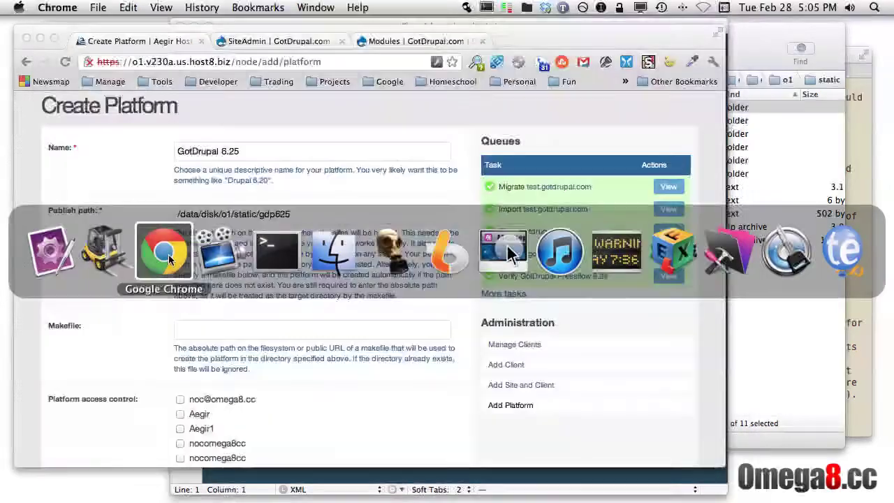
scroll(322, 150, "up", 3)
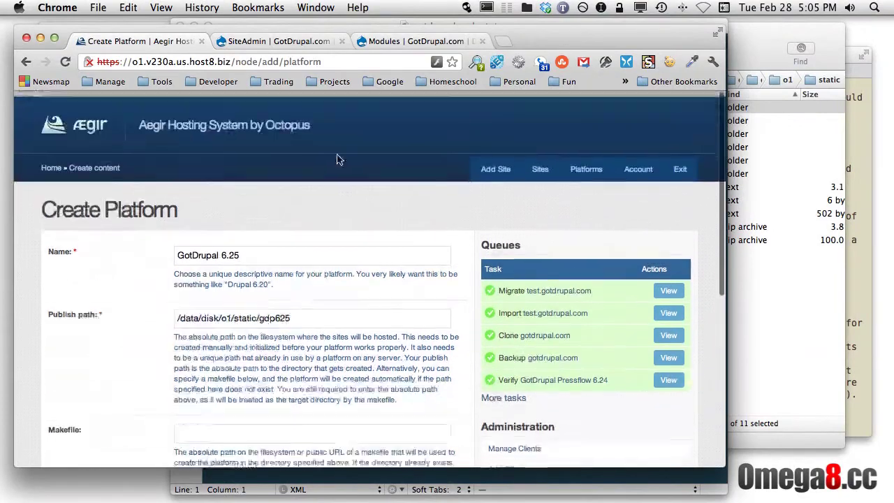
left_click(571, 162)
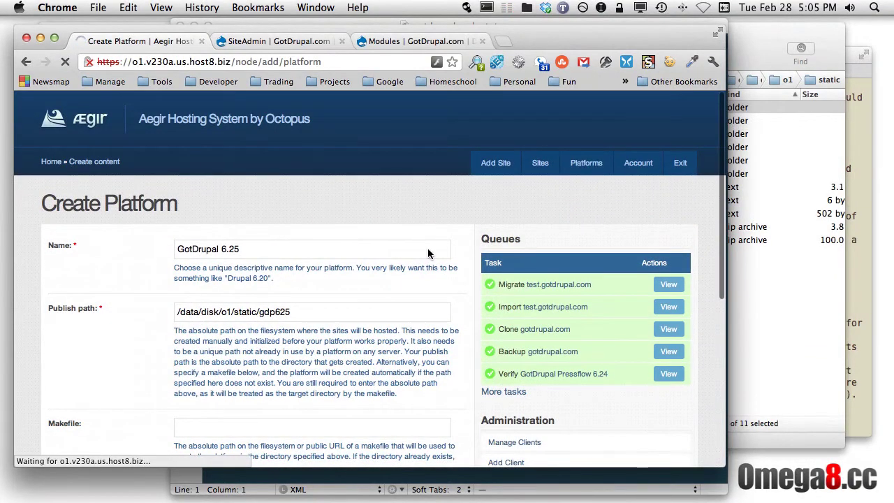
scroll(437, 258, "down", 20)
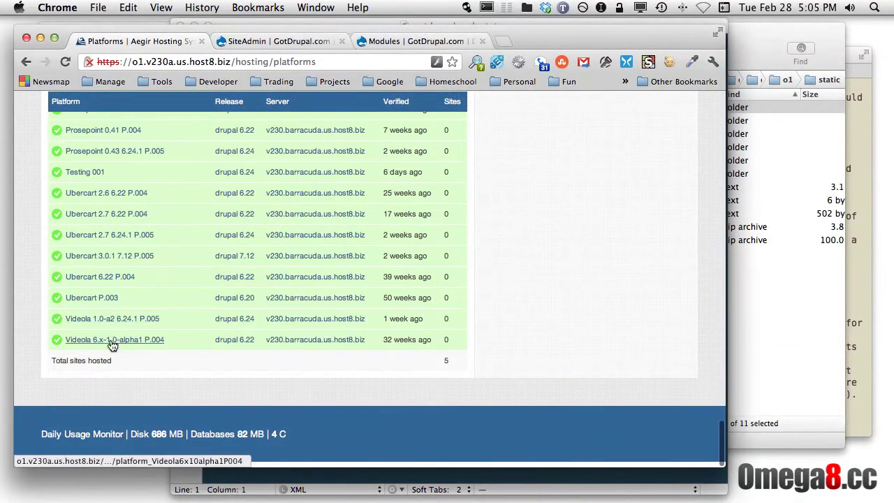
left_click(110, 341)
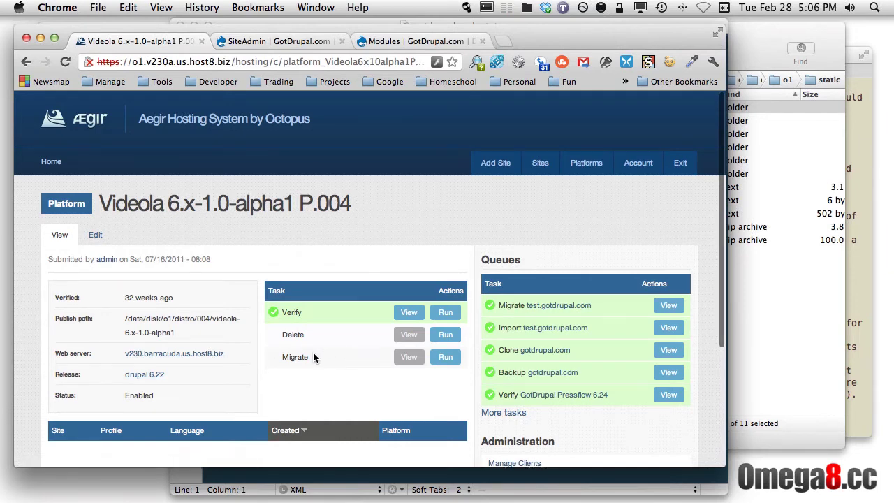
Step: Try to open the Videola project page at drupal.org/project/videola in a new browser tab
key("ctrl+t")
type("drupal.org")
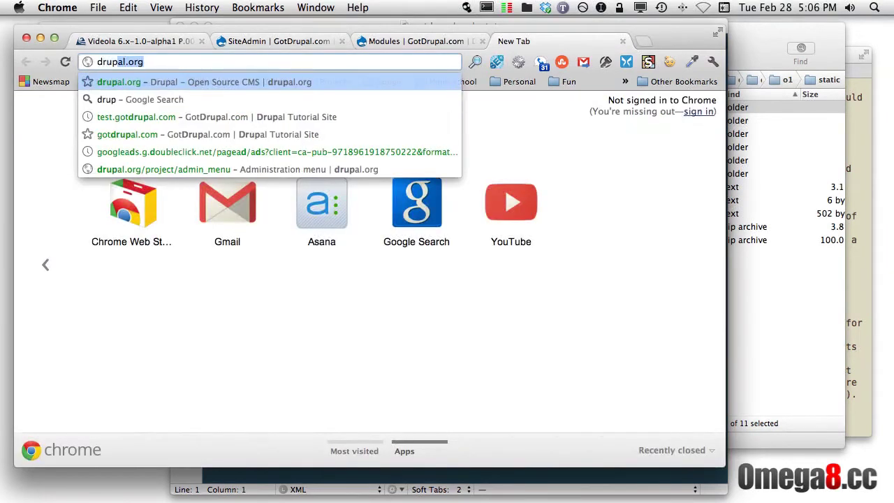
type("/")
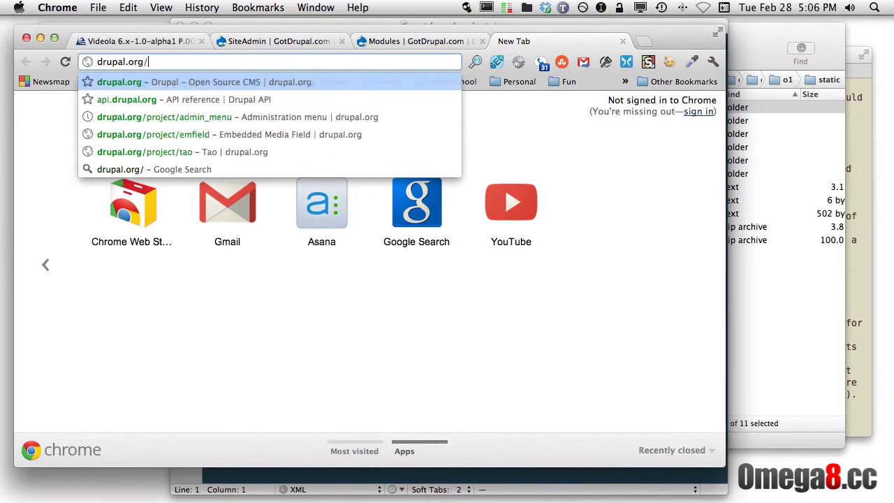
type("project/vi")
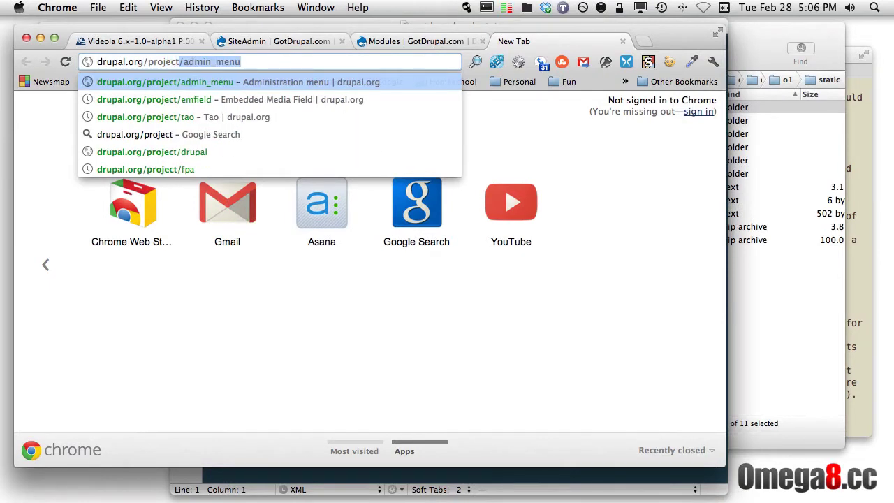
type("deol")
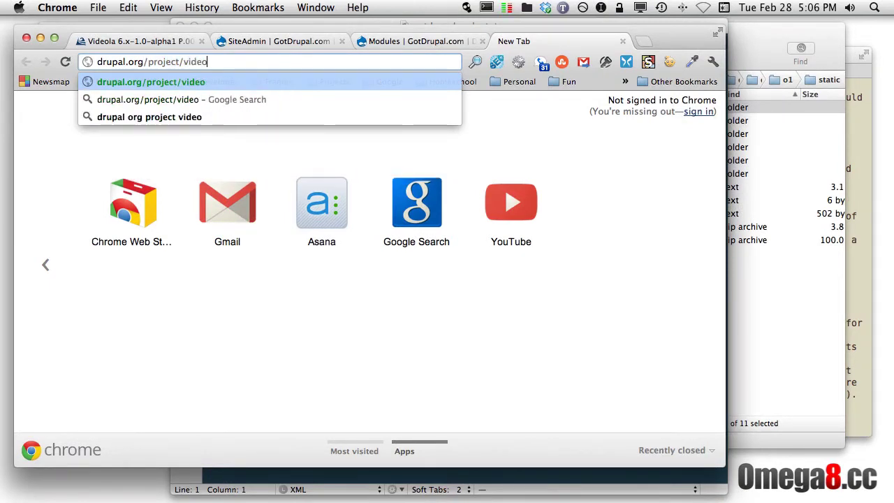
type("a")
key("Return")
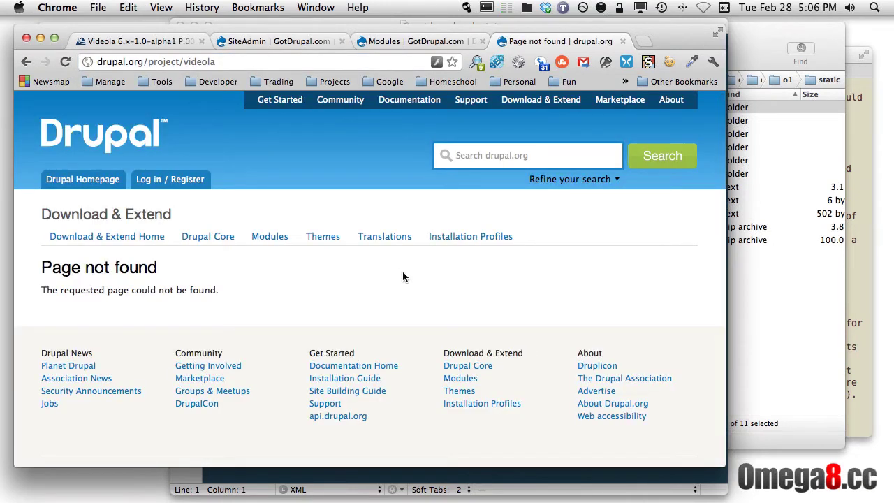
Step: Open drupal.org/project/nodestream and view the project's version control instructions
double_click(206, 61)
type("nod")
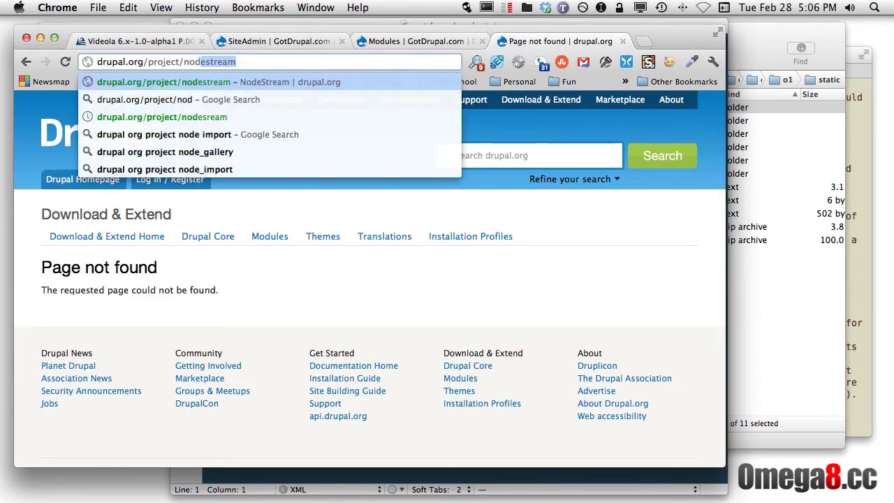
key("Return")
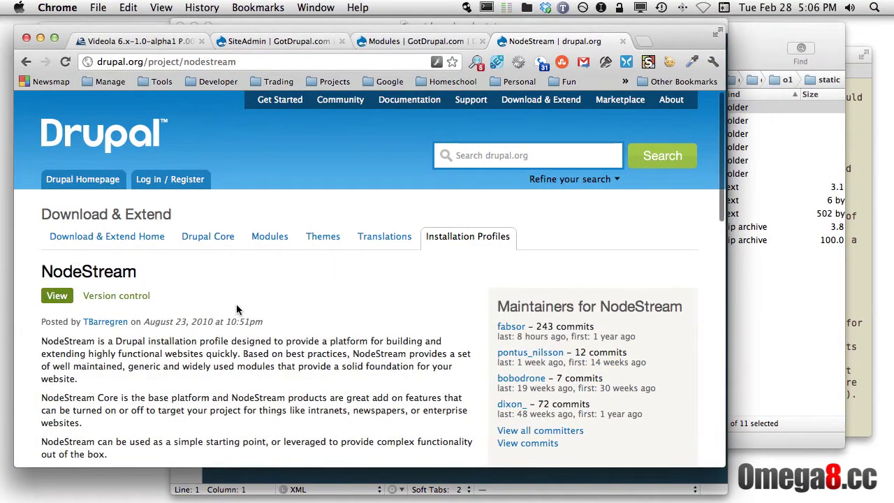
scroll(240, 311, "down", 3)
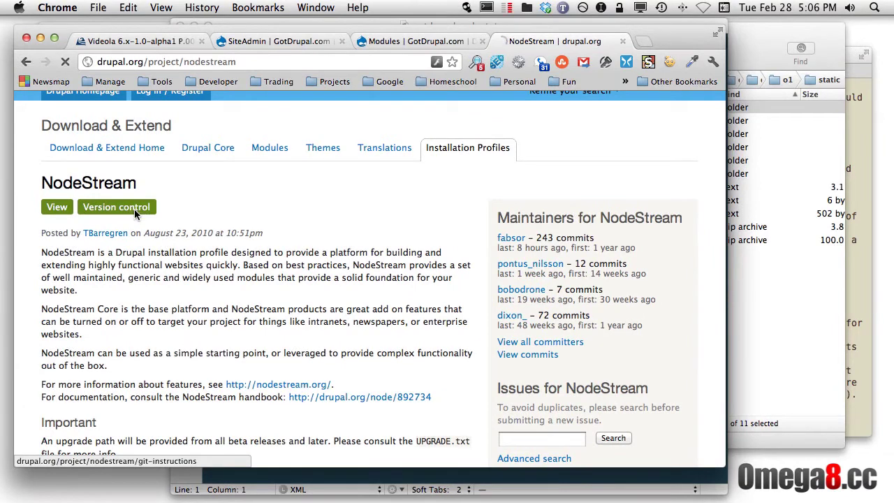
left_click(134, 210)
scroll(235, 271, "down", 4)
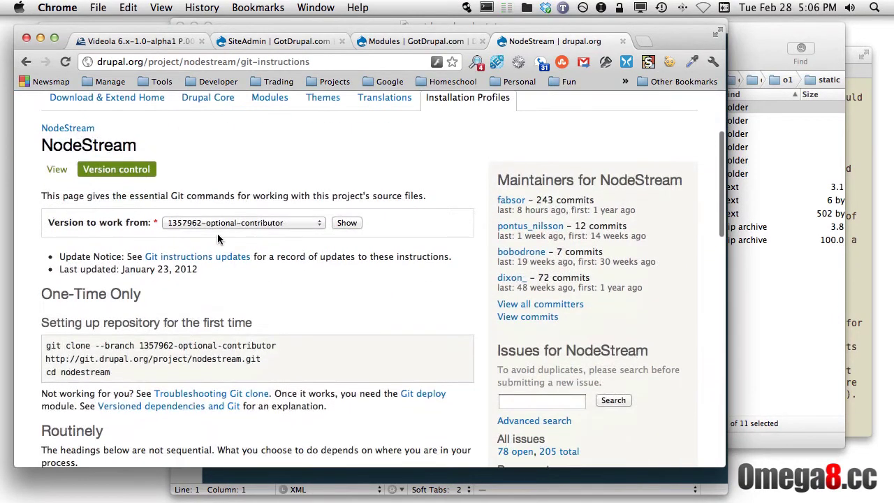
Step: Show NodeStream's Git instructions for version 6.x-1.x and view the repository setup commands
left_click(221, 222)
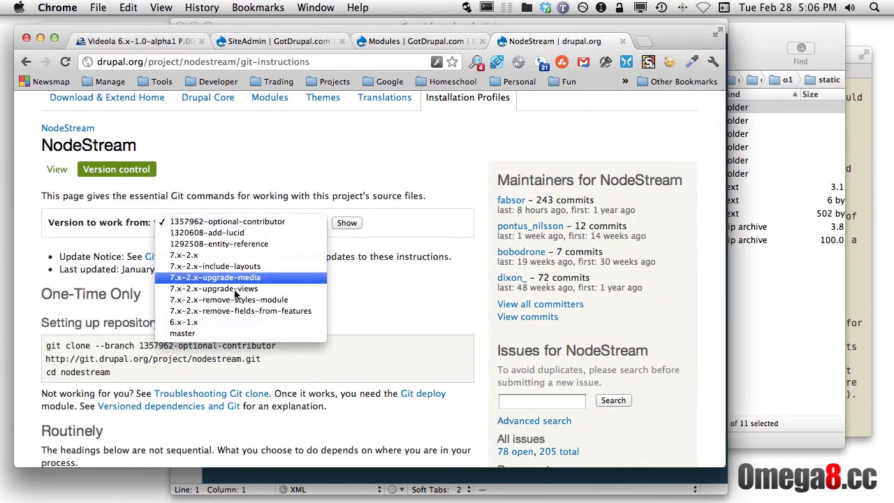
left_click(190, 322)
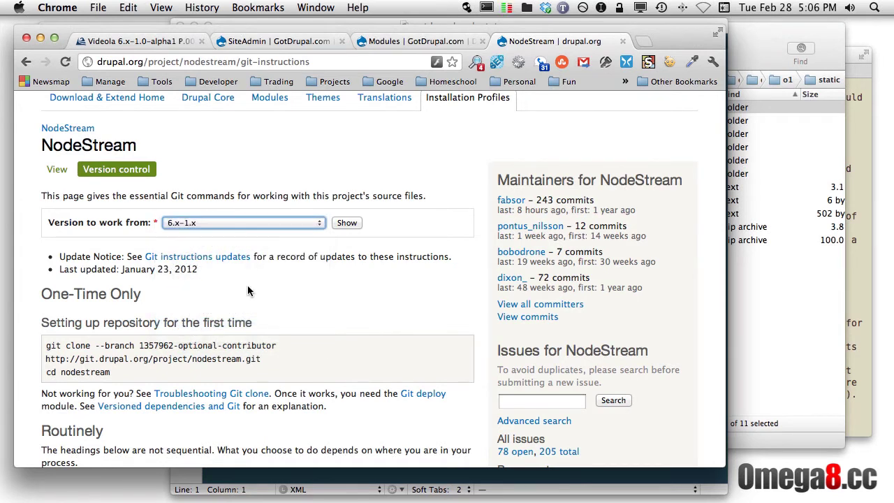
scroll(247, 285, "down", 1)
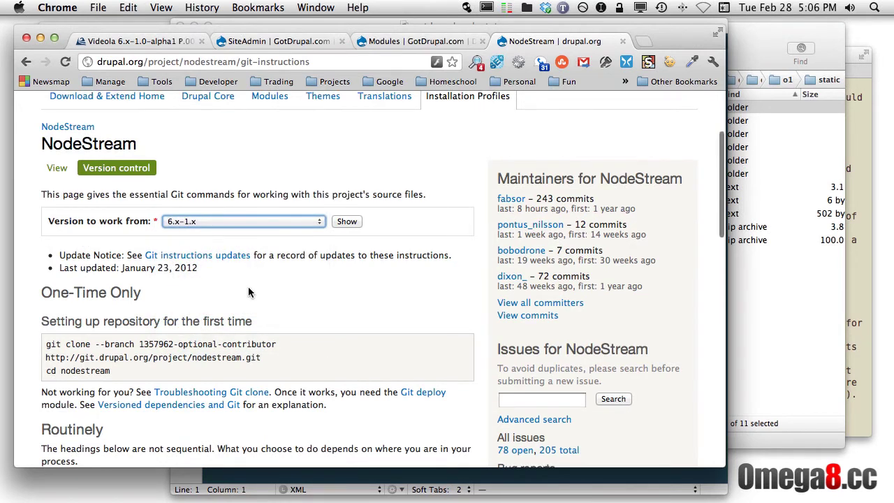
left_click(356, 221)
scroll(305, 377, "down", 5)
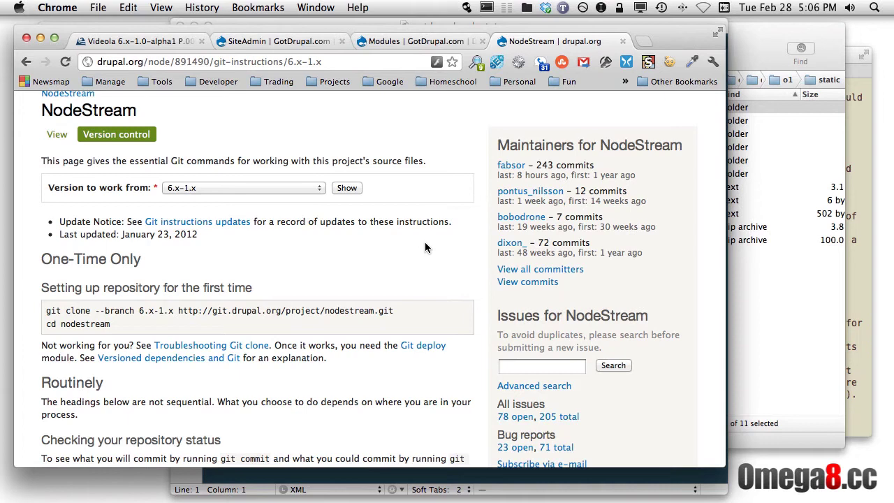
Step: Switch to TextMate and highlight the api line, the core line and the Pressflow comment in gotdrupal.make.txt
key("super+Tab")
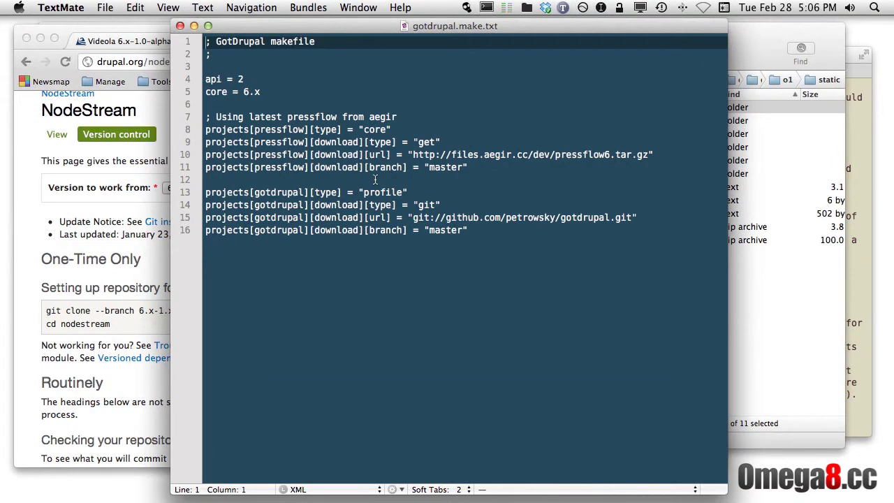
left_click_drag(250, 79, 199, 81)
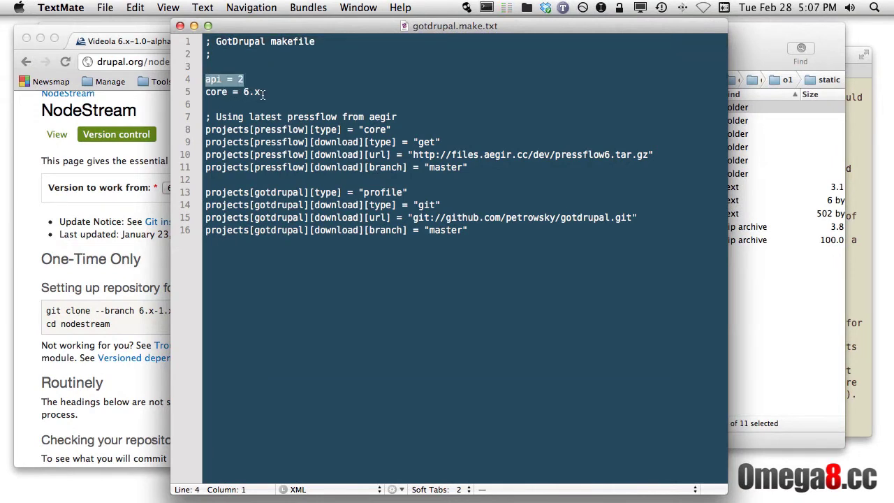
left_click_drag(264, 93, 195, 93)
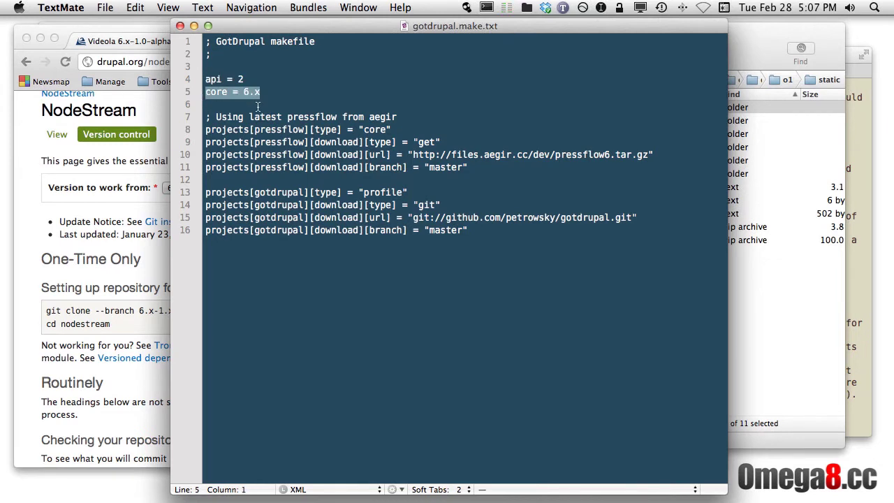
left_click_drag(227, 117, 392, 119)
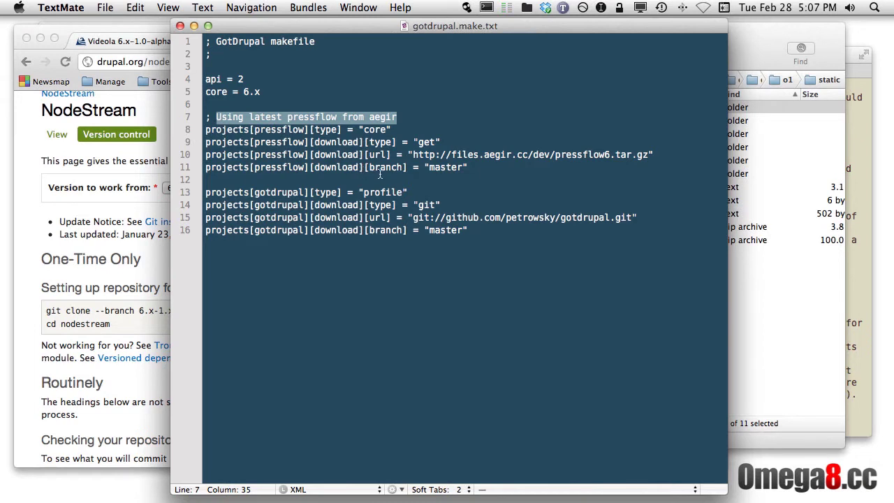
Step: Highlight the Pressflow entry's download type, branch line and download URL in the makefile
left_click_drag(314, 141, 391, 142)
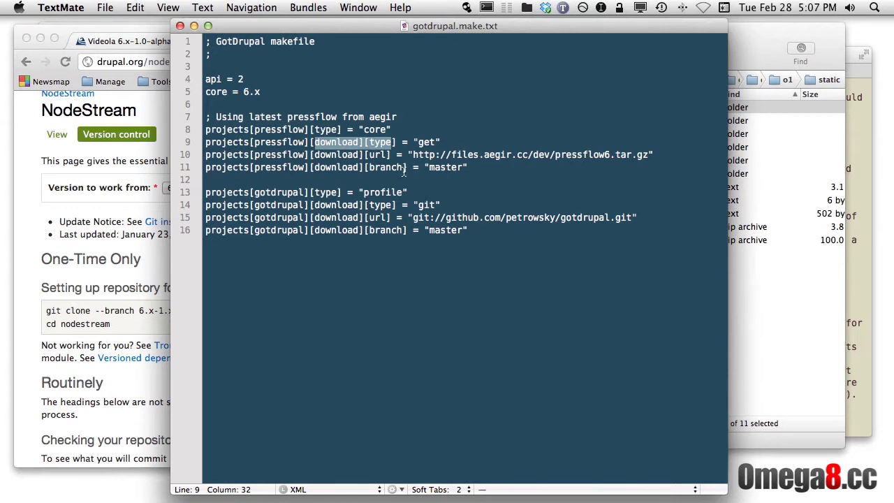
double_click(427, 142)
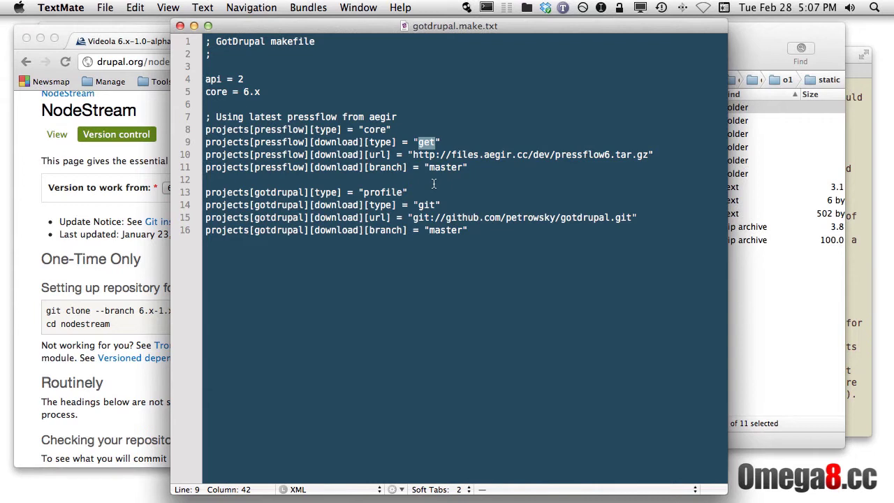
double_click(381, 167)
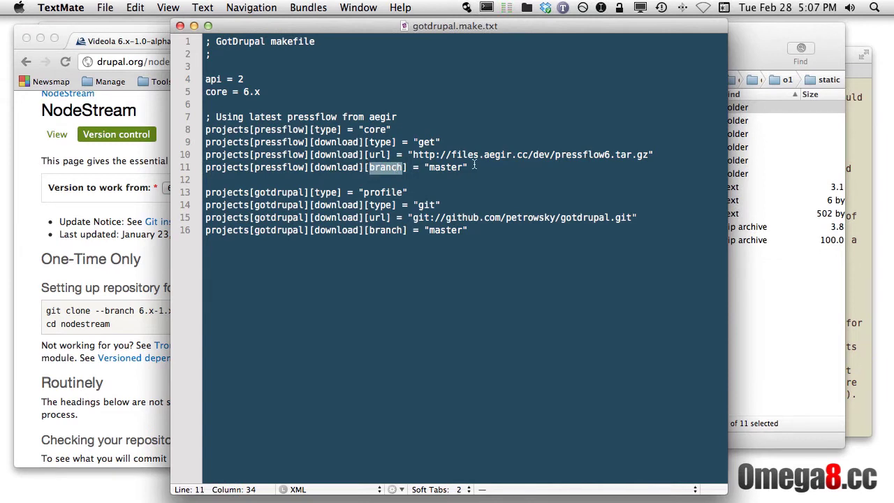
left_click_drag(468, 168, 199, 168)
left_click(429, 155)
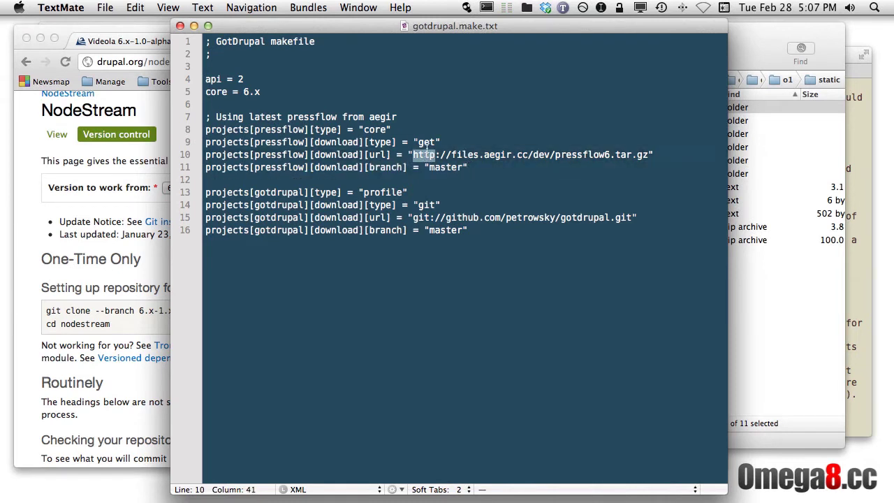
double_click(427, 142)
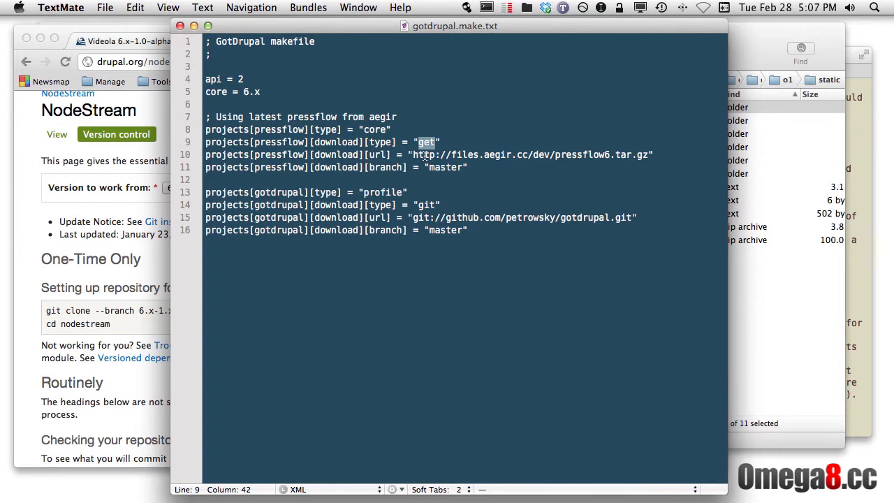
left_click_drag(413, 155, 648, 157)
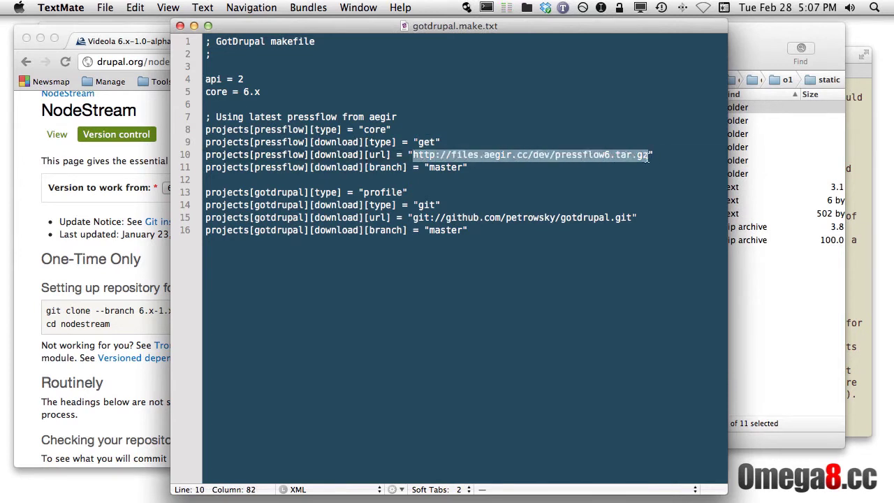
Step: Highlight the parts of the Pressflow download URL, followed by the whole Pressflow section including its comment
double_click(578, 155)
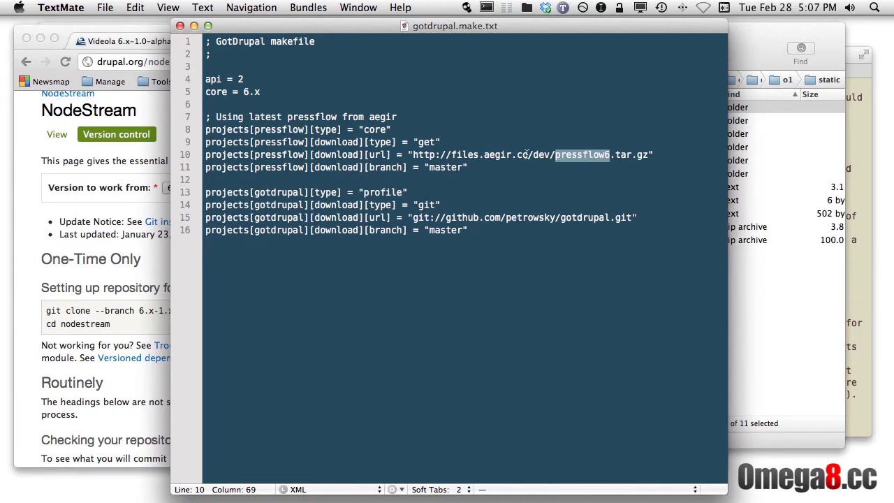
double_click(497, 155)
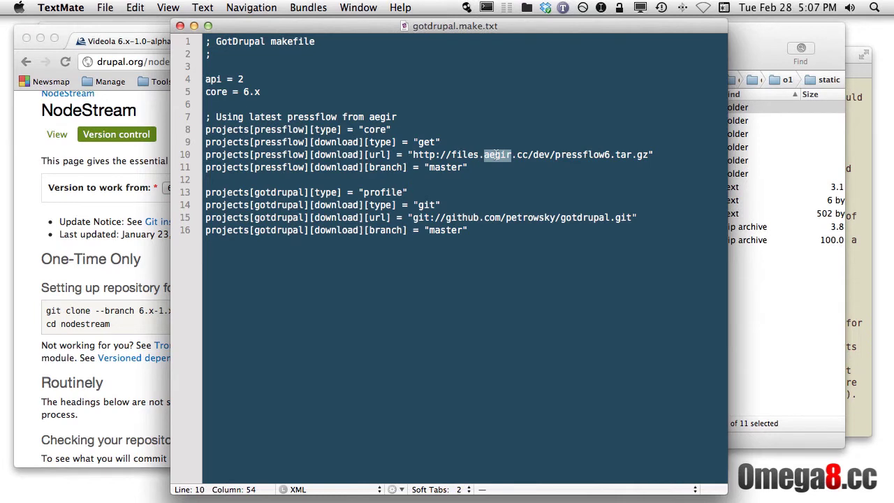
double_click(430, 155)
key("shift+alt+Right")
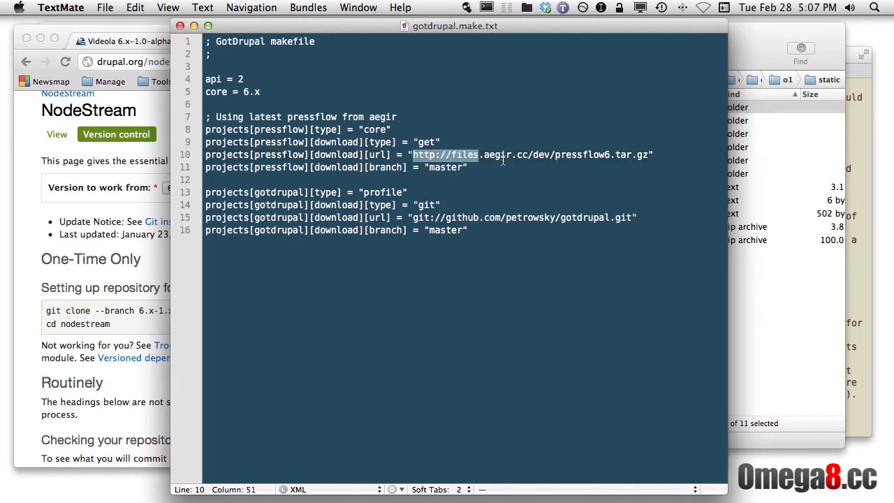
left_click_drag(503, 160, 180, 154)
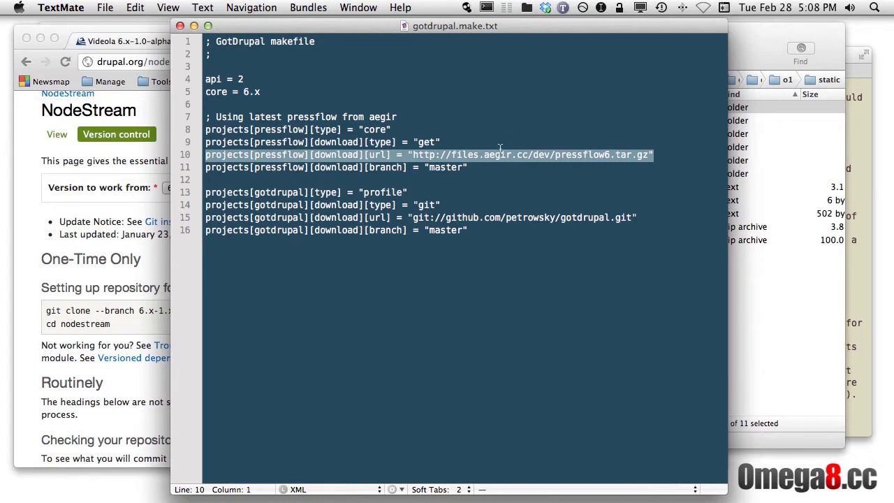
left_click(468, 143)
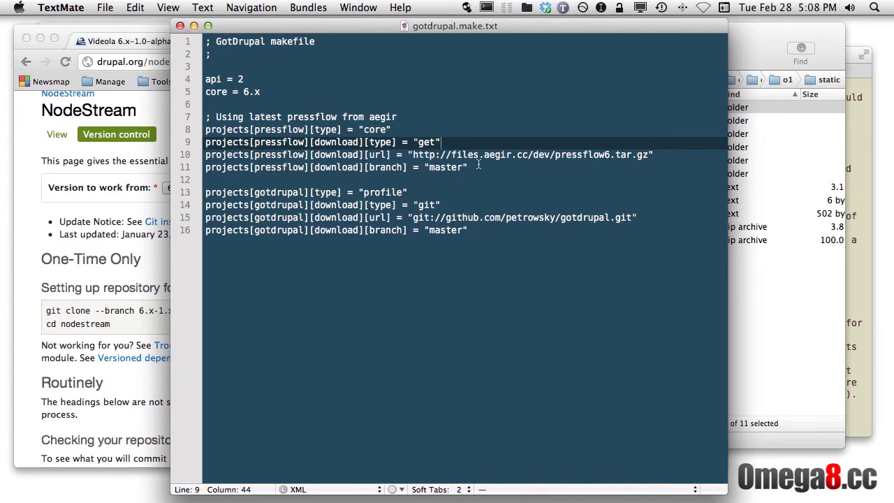
left_click_drag(479, 167, 185, 120)
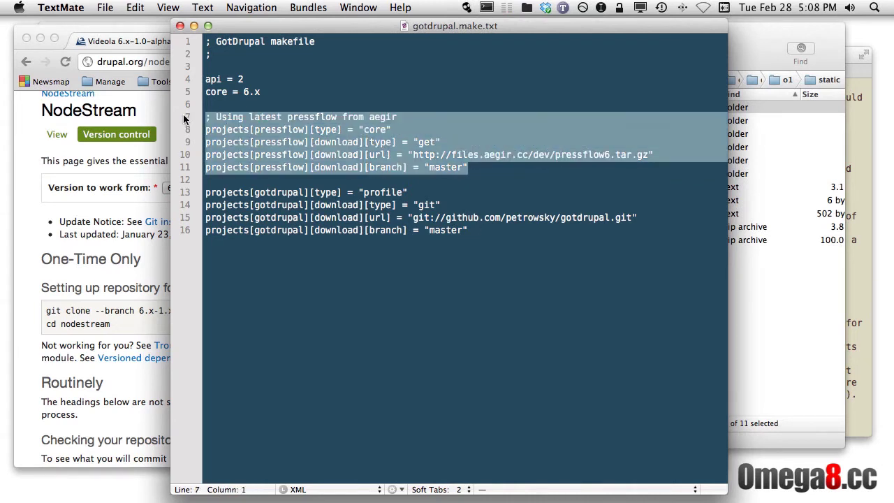
Step: Highlight the pressflow and gotdrupal project names, plus the gotdrupal profile's git download type and repository URL
double_click(278, 154)
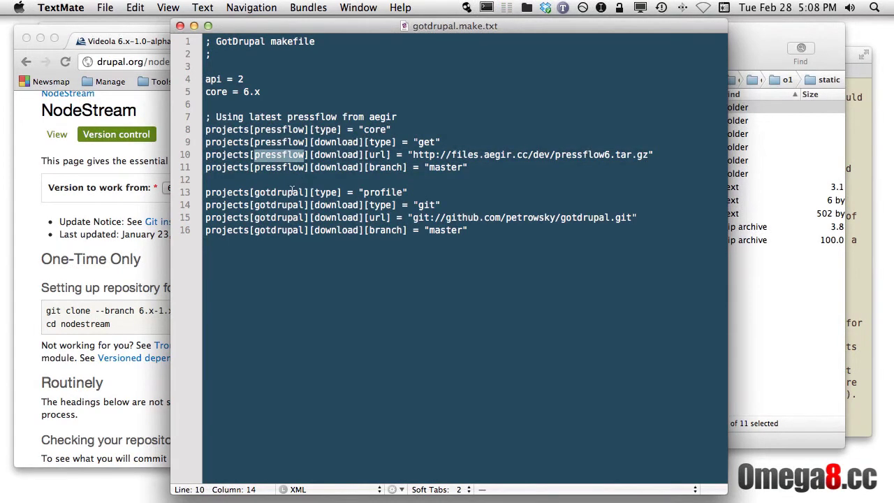
double_click(272, 193)
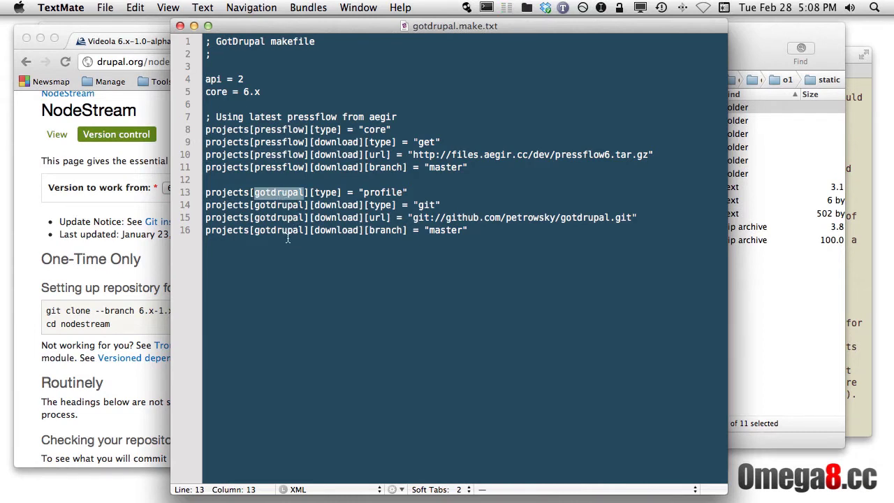
double_click(421, 206)
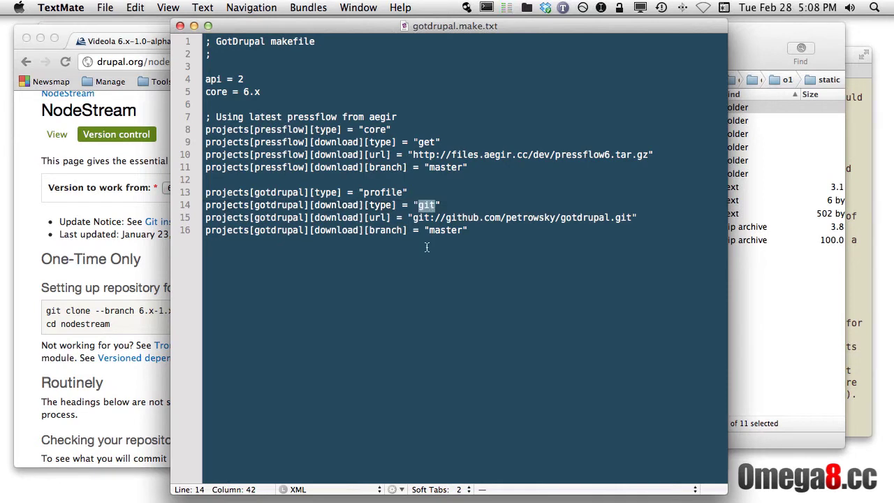
left_click_drag(413, 218, 623, 221)
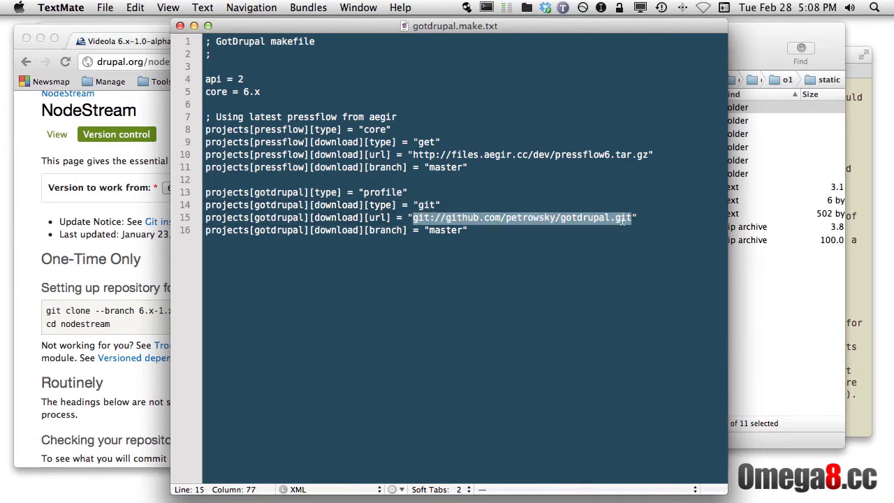
Step: Copy the GitHub account address from the gotdrupal download URL and open it in a new Chrome tab
double_click(464, 219)
left_click_drag(463, 219, 526, 218)
key("super+c")
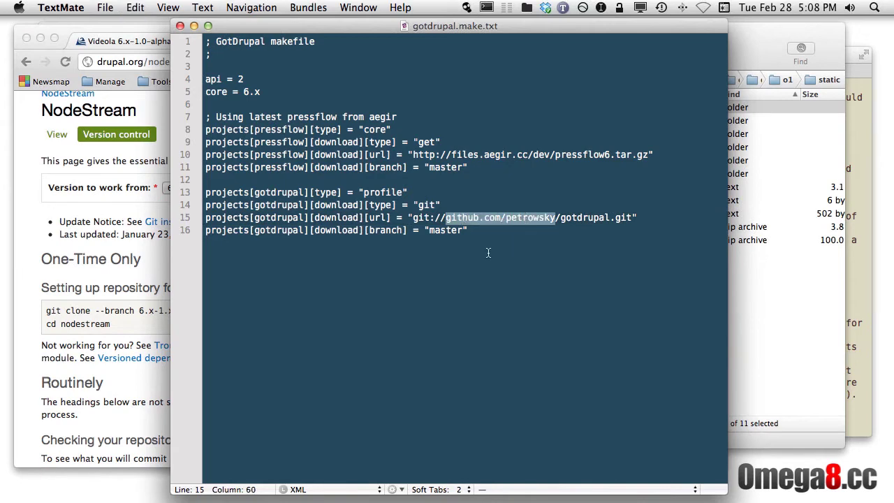
key("super+Tab")
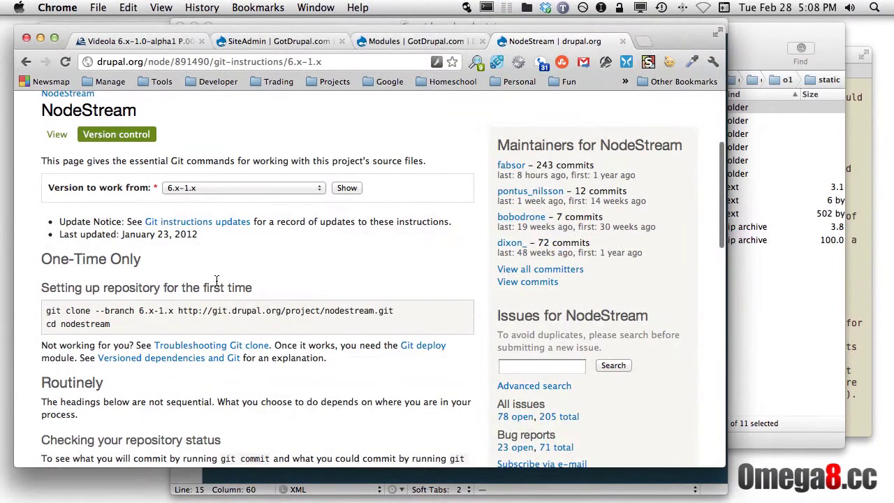
key("super+t")
key("super+v")
key("Return")
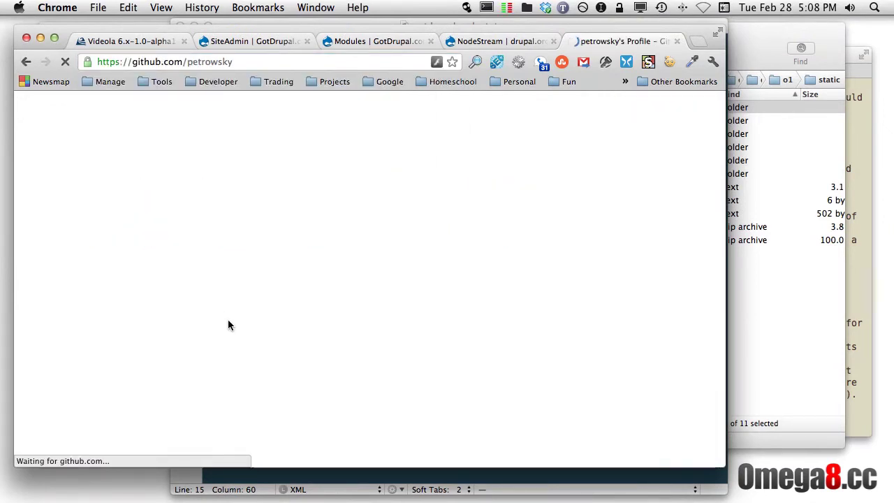
Step: Open the gotdrupal repository from the GitHub profile and view its file list
scroll(167, 294, "down", 5)
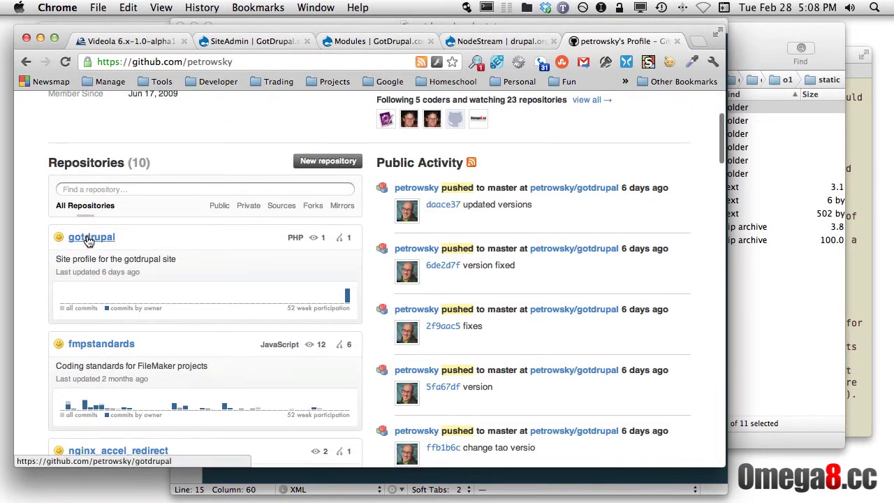
left_click(84, 238)
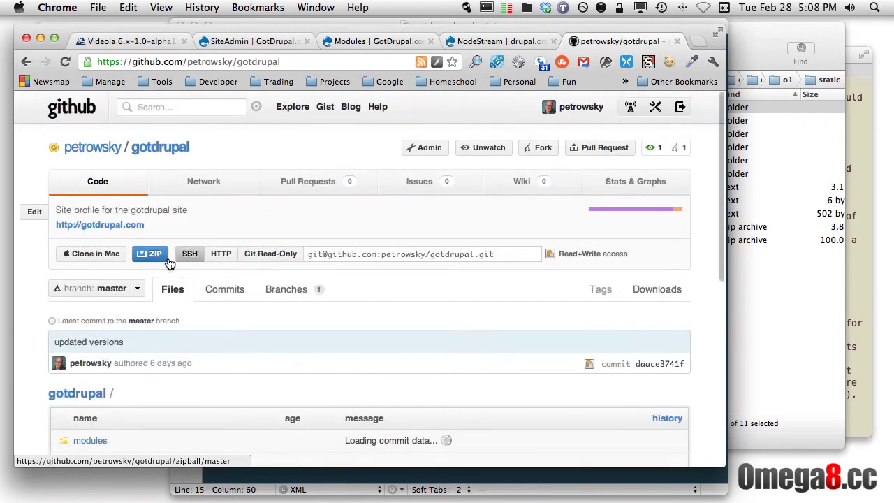
scroll(308, 294, "down", 6)
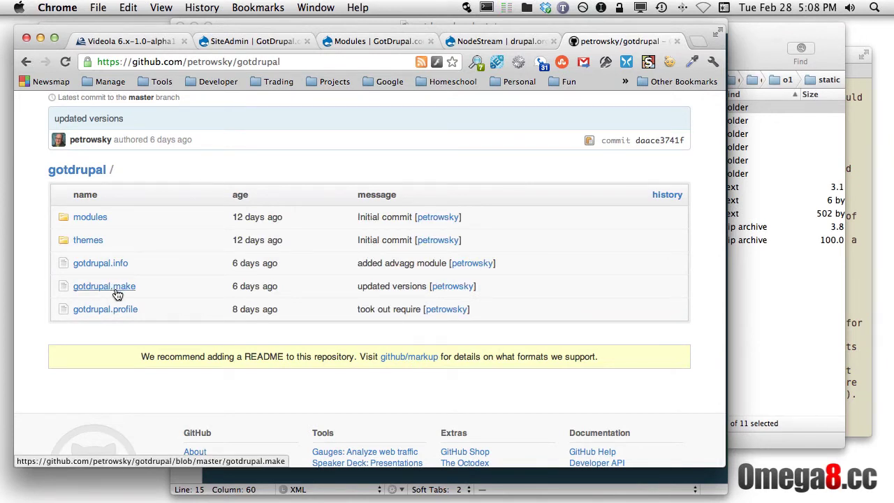
Step: Check gotdrupal.make.txt in ForkLift, return to Chrome and read through the repository's gotdrupal.make file
key("super+Tab")
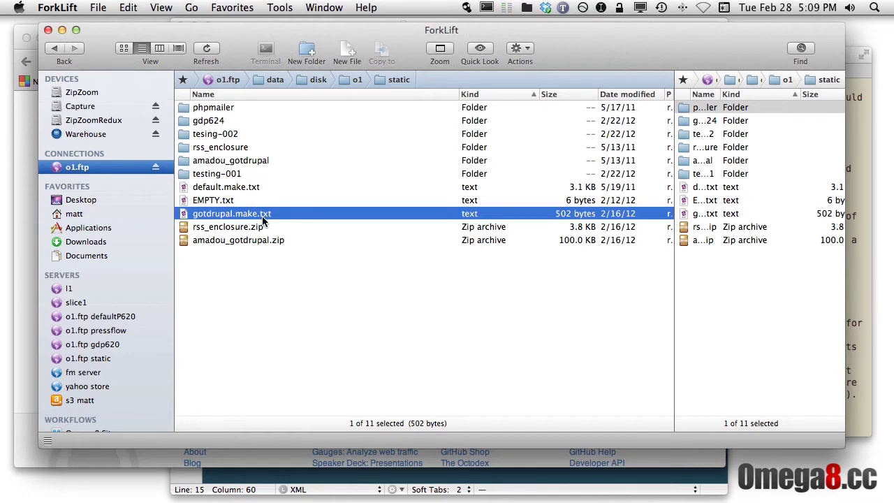
key("super+Tab")
left_click(116, 287)
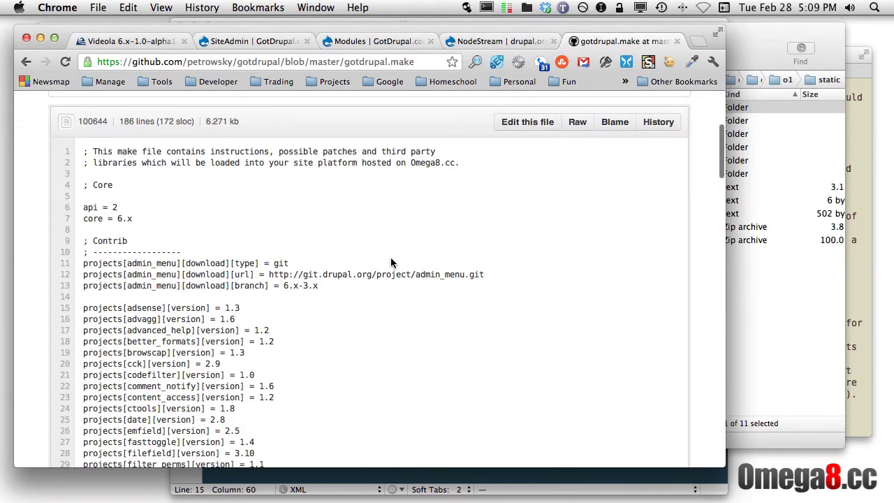
scroll(391, 263, "down", 15)
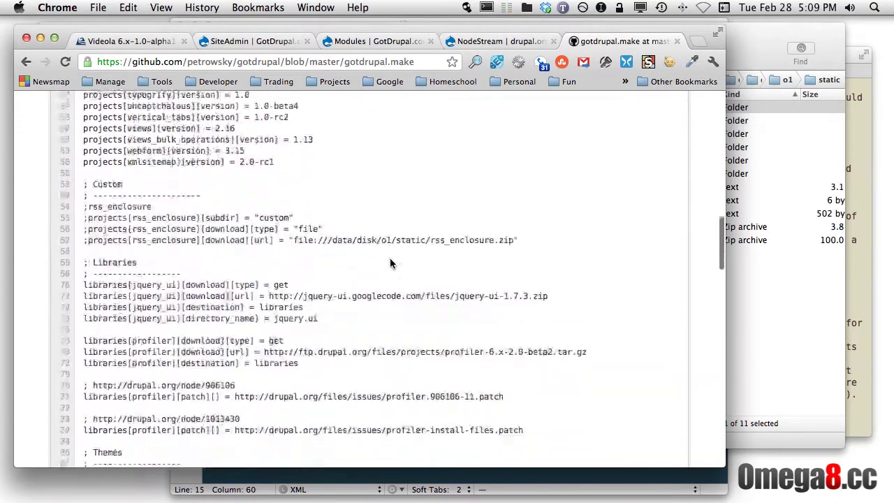
scroll(390, 262, "down", 20)
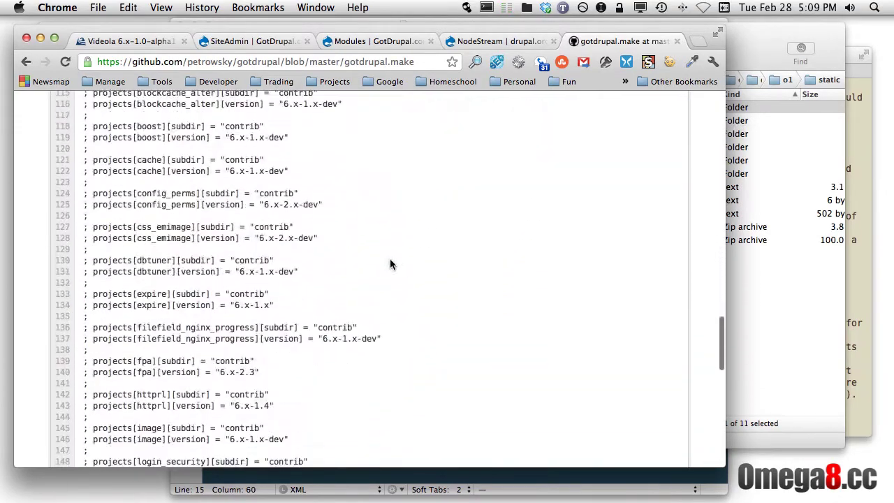
scroll(390, 264, "down", 10)
scroll(390, 264, "up", 15)
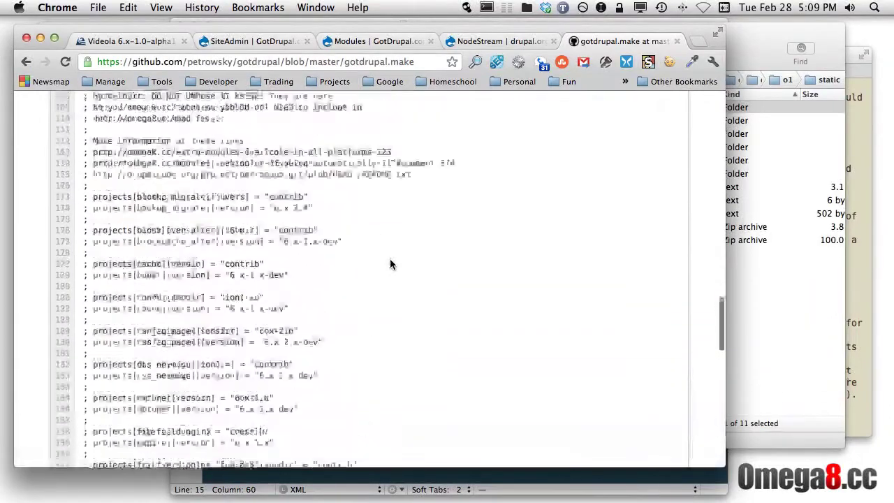
Step: Return to the start of gotdrupal.make and highlight the core = 6.x line and the Contrib heading
scroll(390, 264, "up", 20)
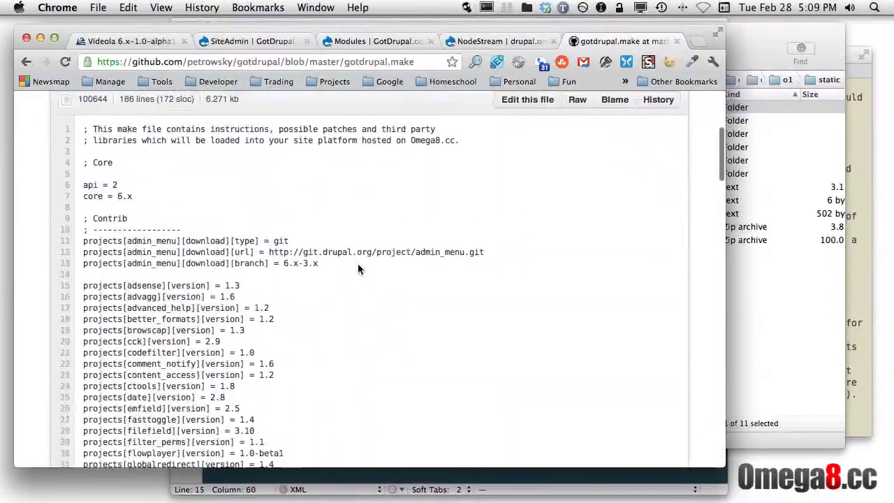
scroll(358, 270, "up", 1)
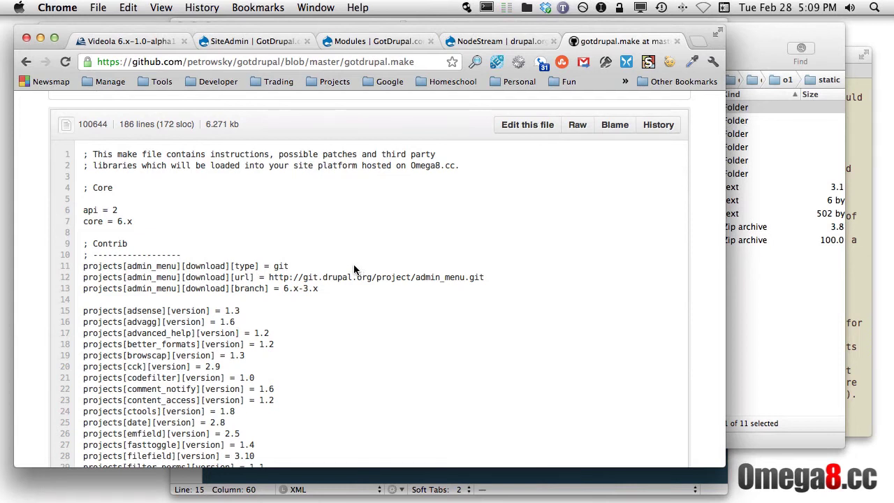
scroll(174, 185, "up", 3)
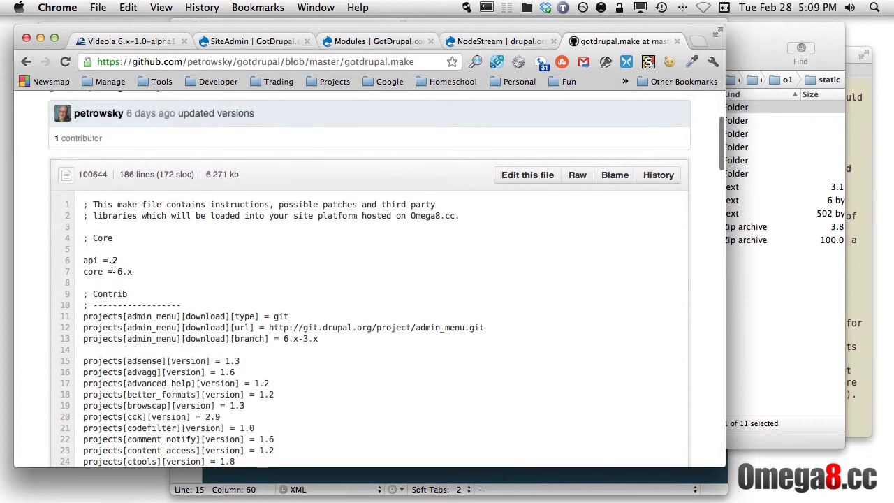
left_click_drag(120, 262, 82, 272)
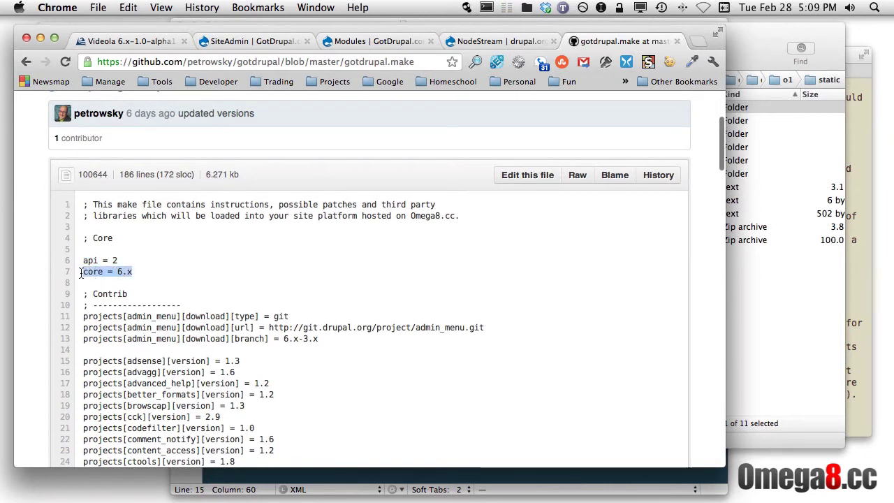
scroll(168, 284, "down", 4)
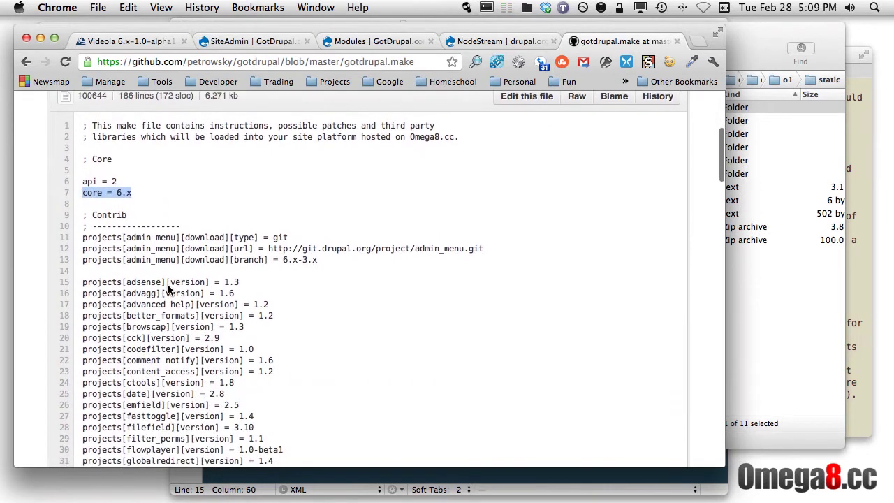
double_click(111, 158)
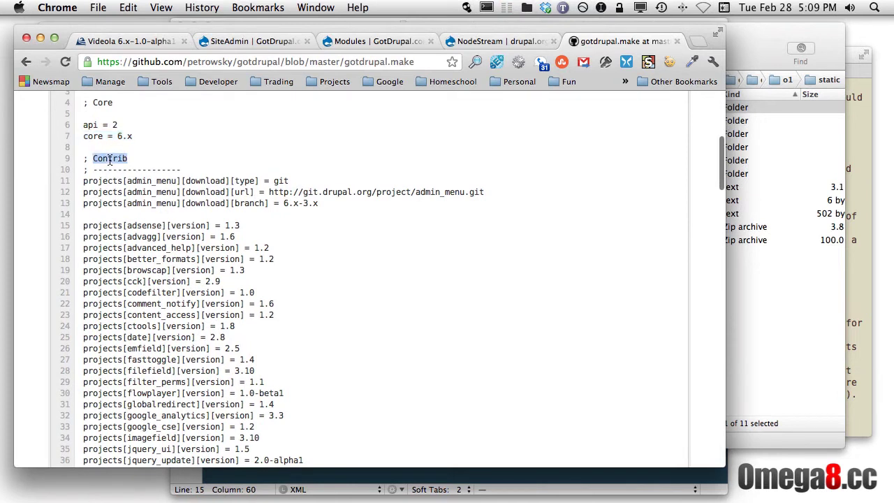
Step: Highlight the admin_menu project name, its git download type, the git.drupal.org host in its URL and its 6.x-3.x branch
double_click(138, 181)
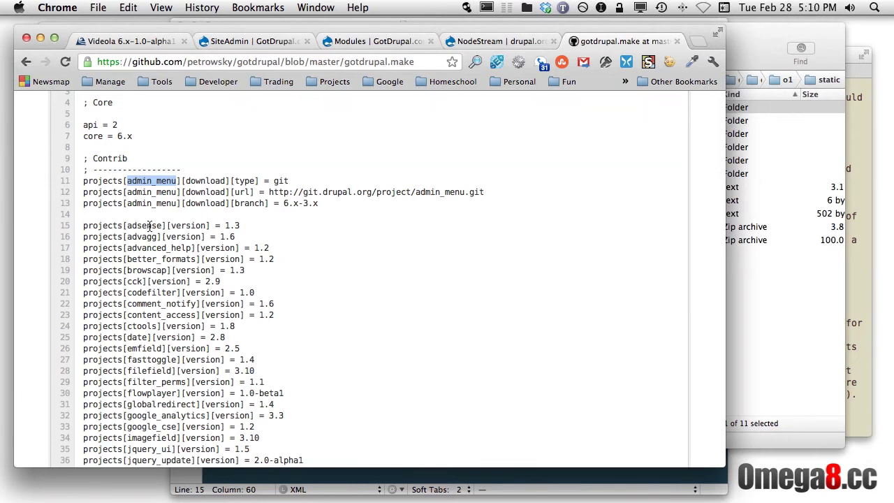
left_click(279, 180)
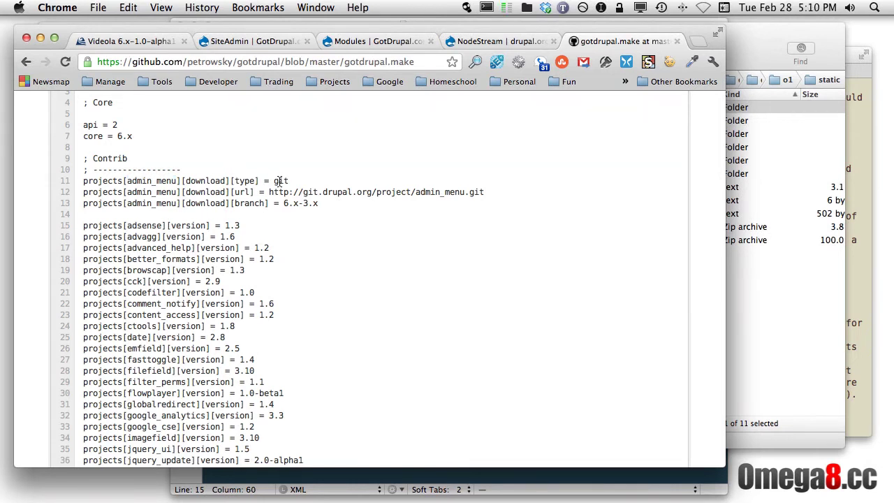
double_click(279, 181)
double_click(241, 204)
double_click(280, 181)
left_click_drag(303, 192, 372, 193)
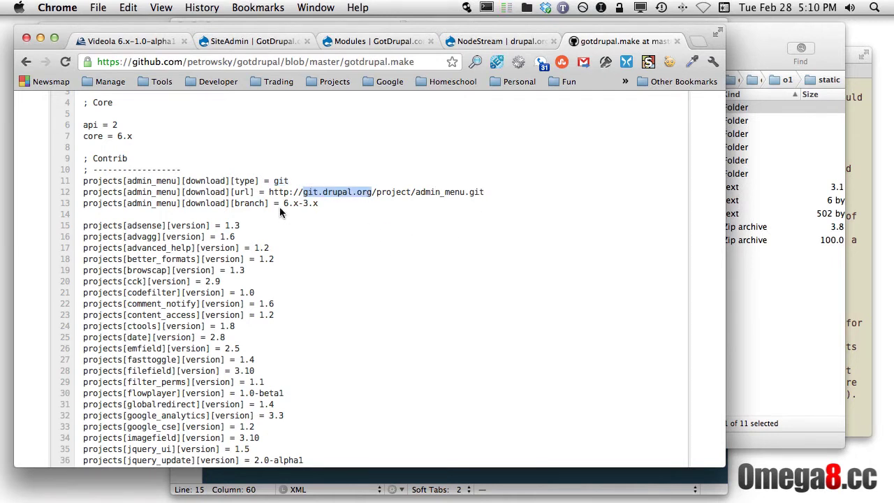
left_click_drag(284, 203, 323, 203)
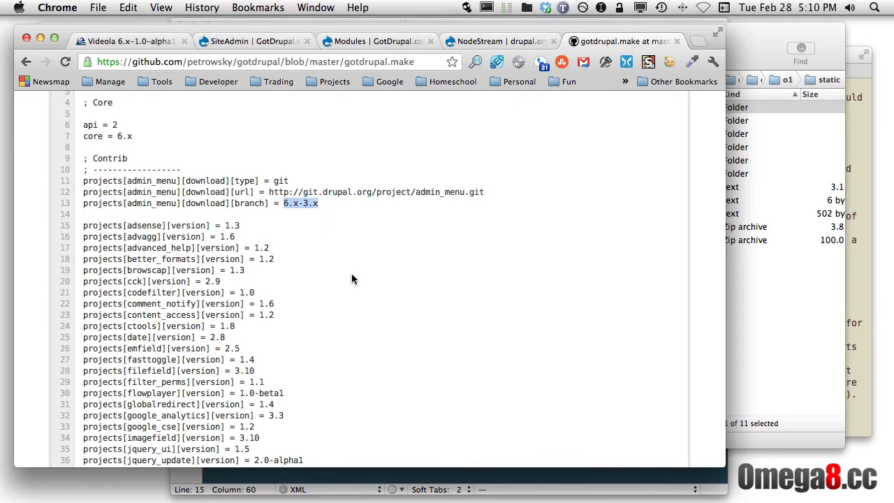
Step: Highlight the list of contributed projects, then the adsense entry's project name, version key and full line
scroll(325, 268, "down", 3)
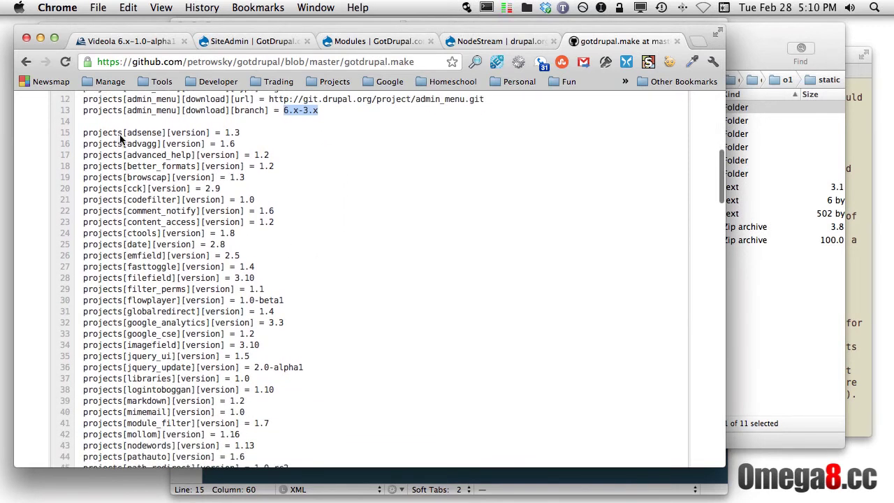
left_click_drag(83, 133, 271, 408)
left_click(119, 143)
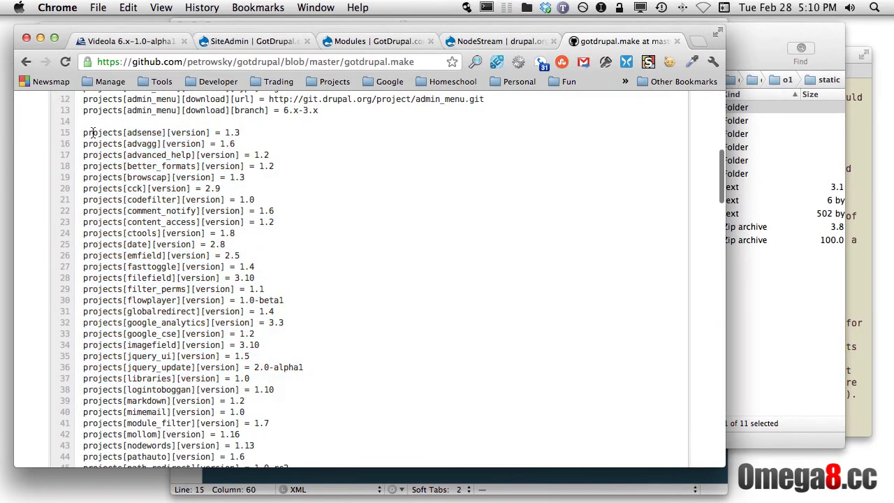
left_click_drag(83, 133, 162, 133)
double_click(149, 133)
double_click(190, 133)
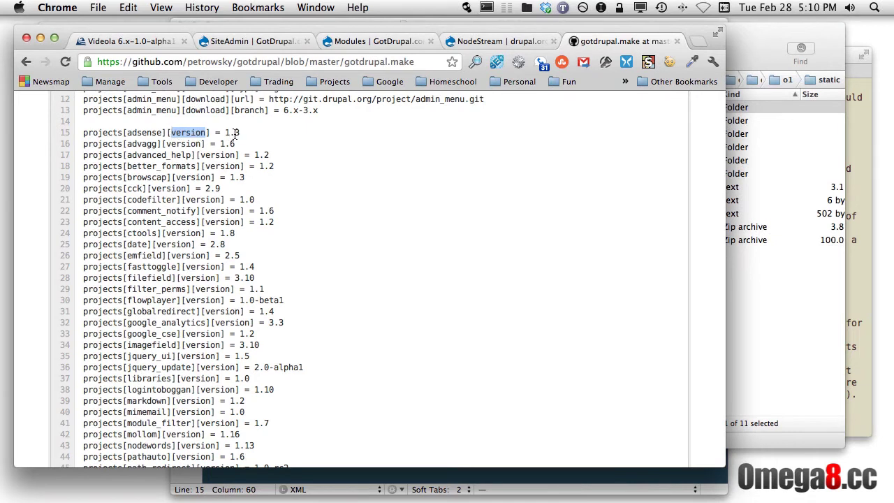
left_click_drag(240, 133, 80, 133)
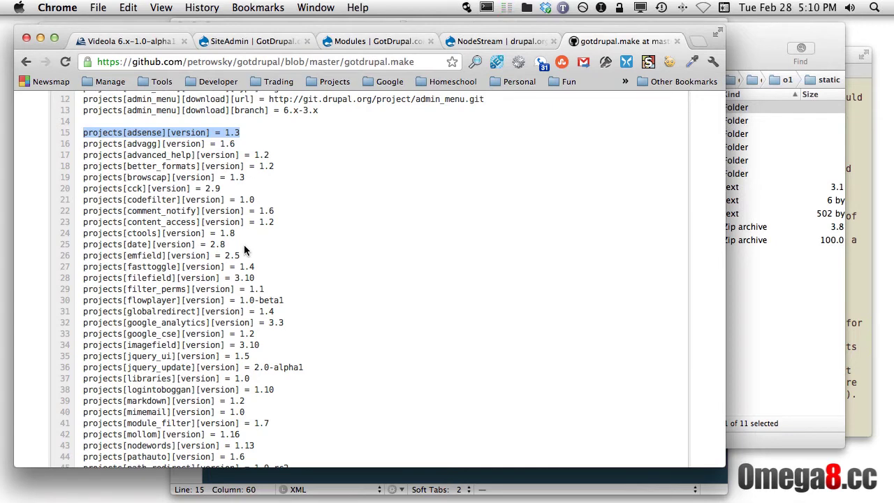
Step: Open drupal.org/project/drush_make in the NodeStream browser tab and read down to its examples and documentation resources
left_click(497, 41)
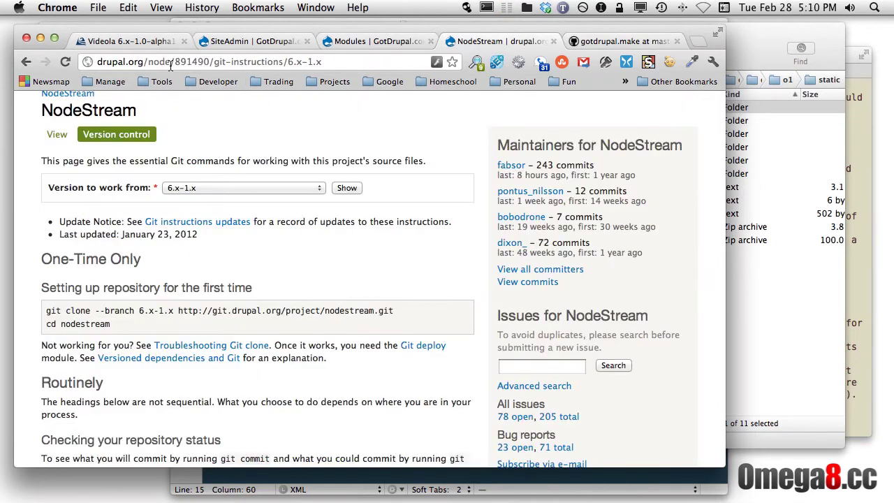
left_click_drag(149, 62, 331, 65)
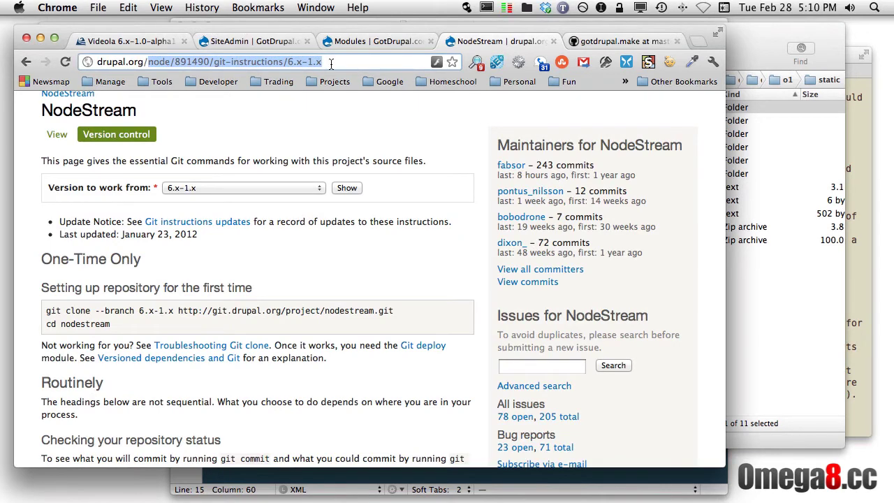
type("prod")
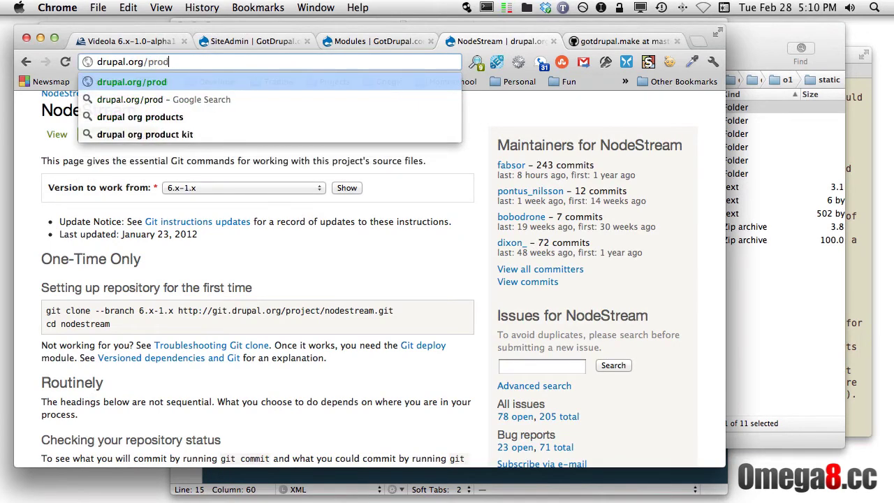
key("BackSpace")
type("ject/")
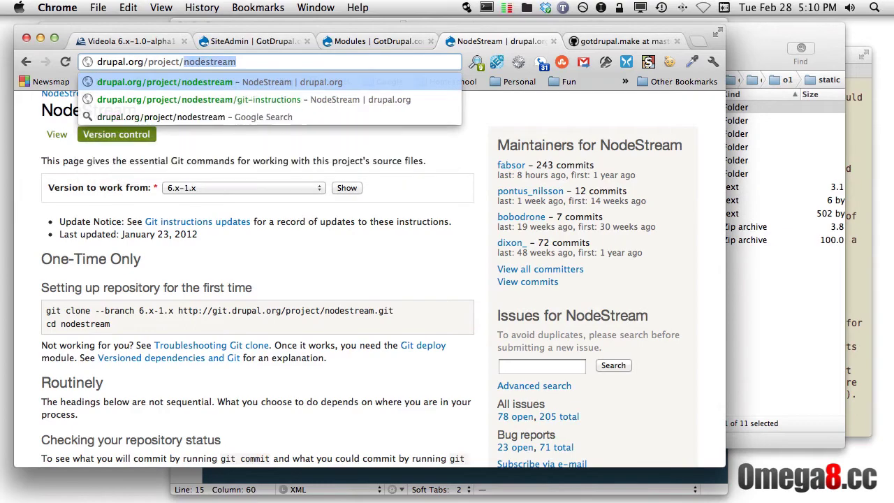
type("dru")
key("Down")
key("Return")
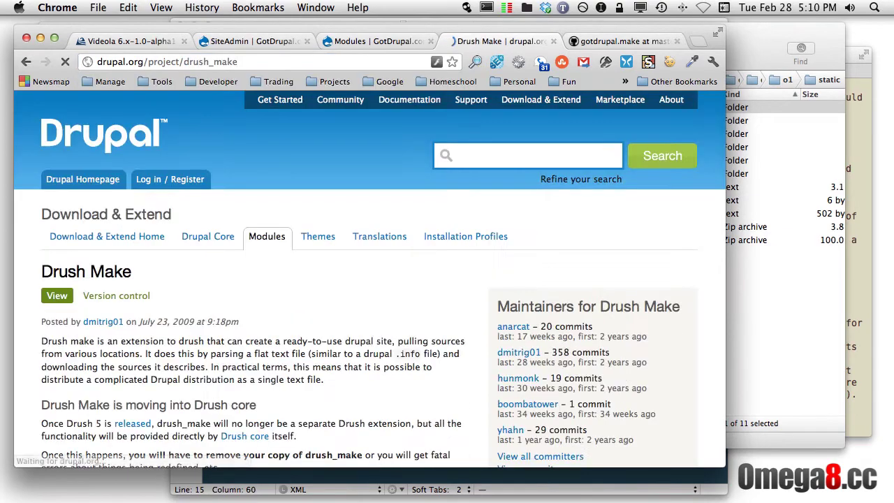
scroll(360, 313, "down", 6)
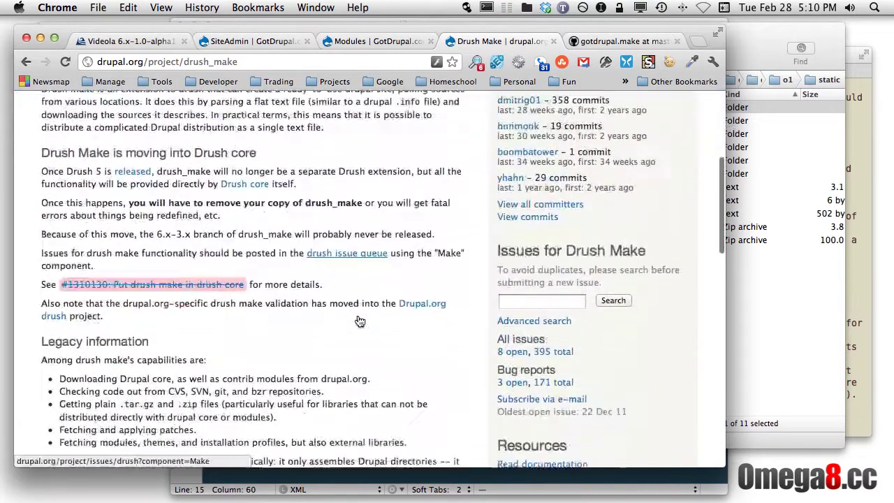
scroll(359, 320, "down", 10)
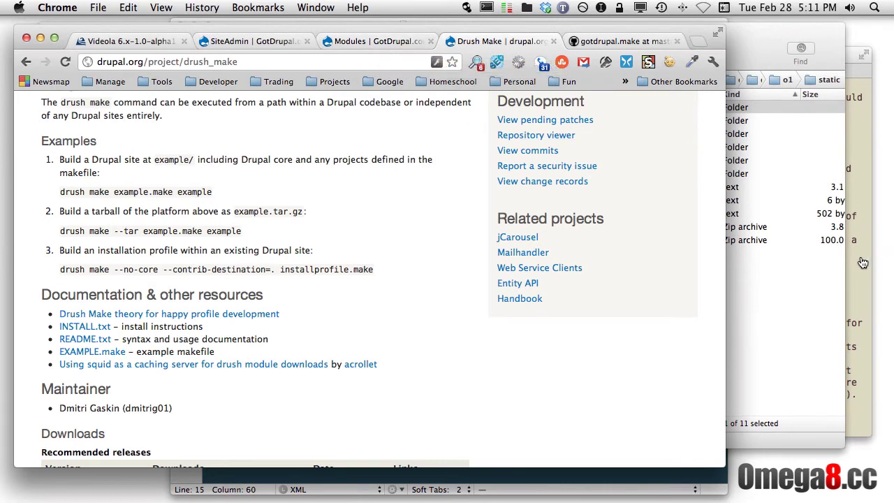
Step: Return to the gotdrupal.make page and highlight the commented-out Custom section for rss_enclosure
left_click(602, 43)
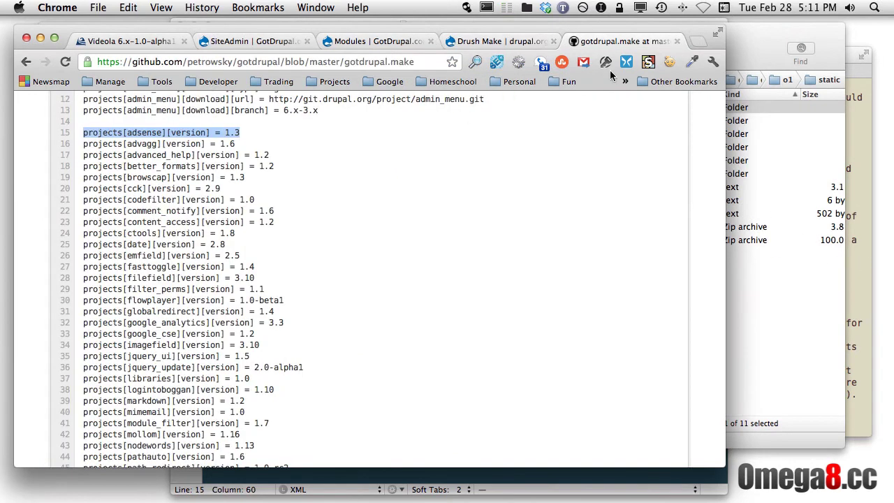
scroll(192, 215, "down", 15)
scroll(193, 215, "down", 4)
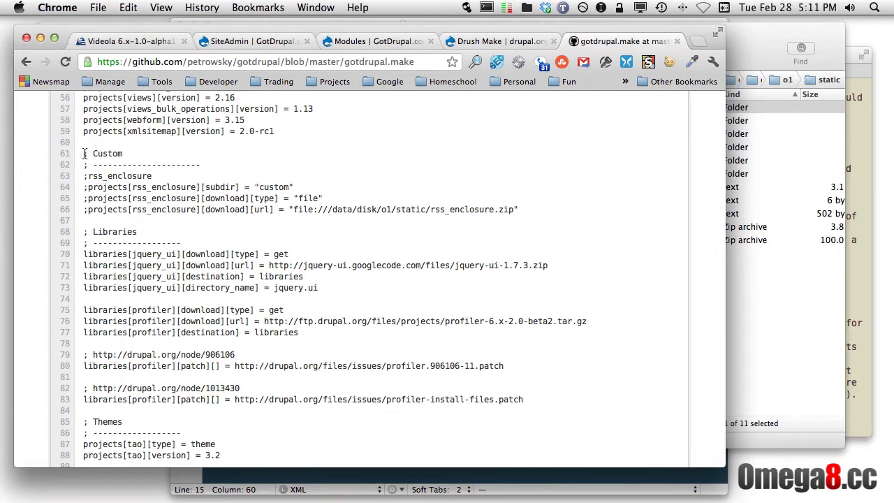
left_click_drag(85, 153, 180, 217)
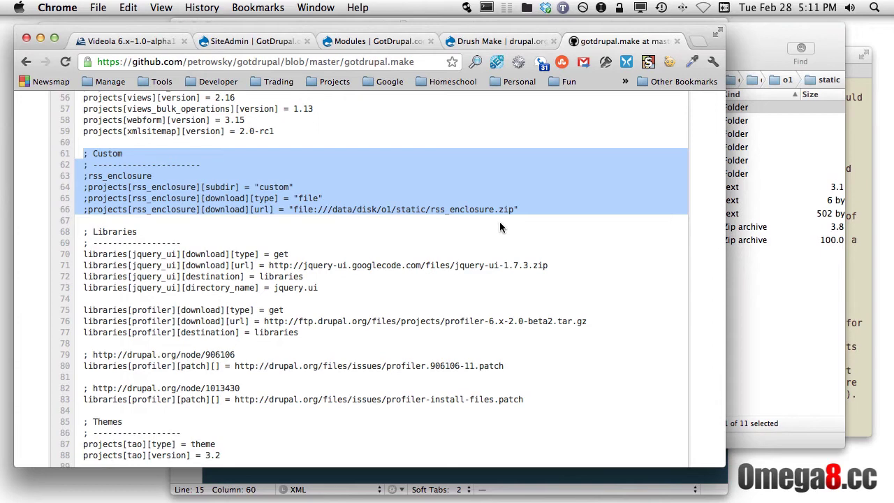
Step: Switch to TextMate, highlight the gotdrupal download URL in gotdrupal.make.txt, and return to Chrome
left_click(468, 476)
left_click_drag(413, 217, 628, 218)
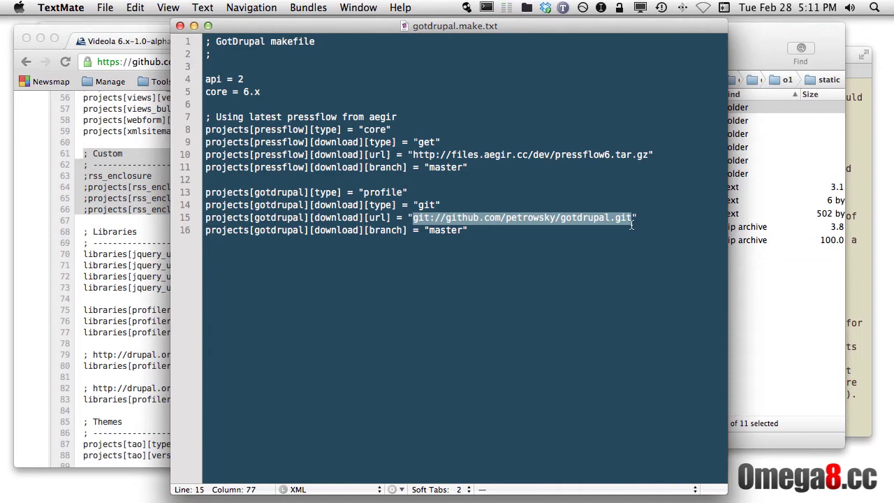
left_click(140, 218)
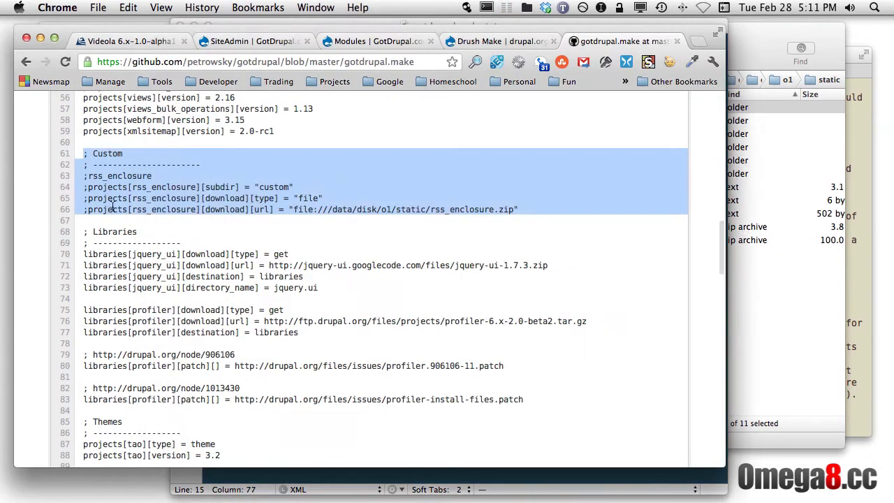
Step: Highlight the rss_enclosure project name, its file:///data/disk/o1/static/rss_enclosure.zip URL, and its three commented-out project lines
double_click(142, 189)
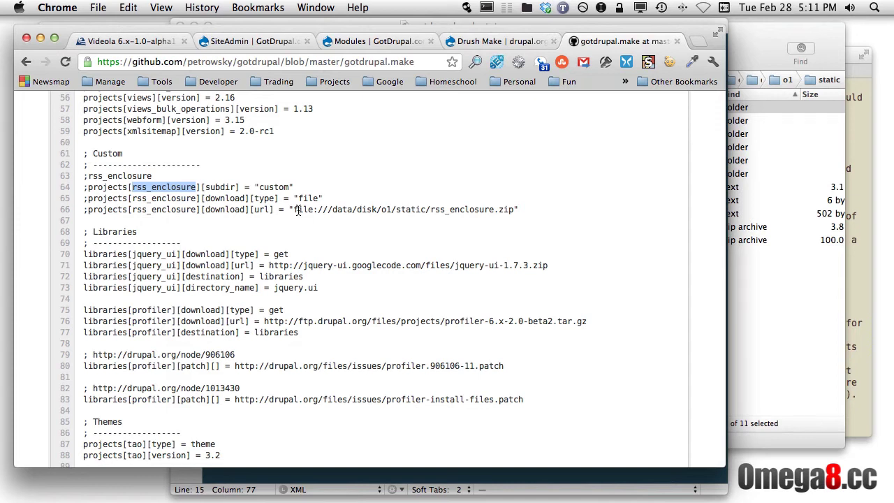
left_click_drag(295, 210, 500, 213)
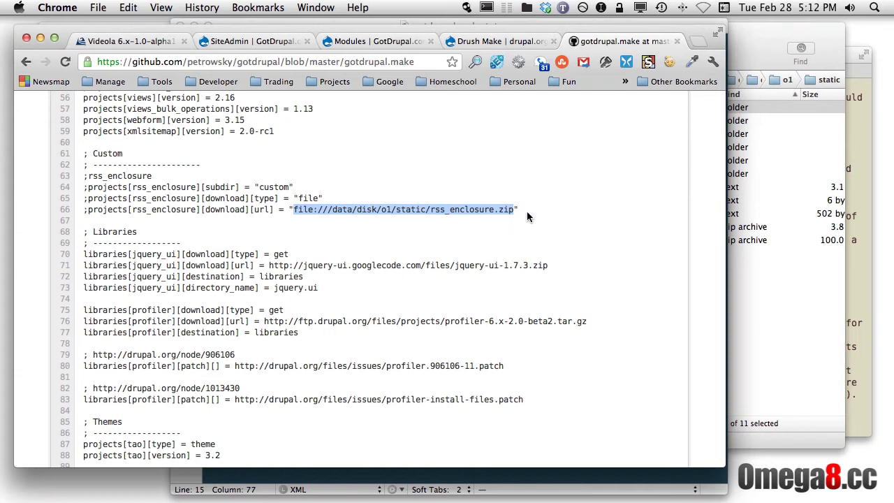
left_click_drag(527, 211, 83, 187)
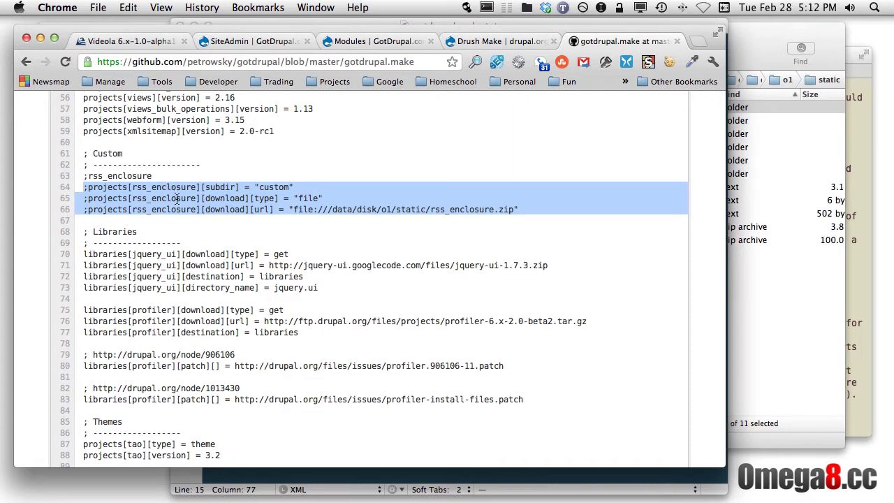
Step: Go back to the gotdrupal repository root and view the contents of its modules and themes folders
scroll(177, 199, "up", 15)
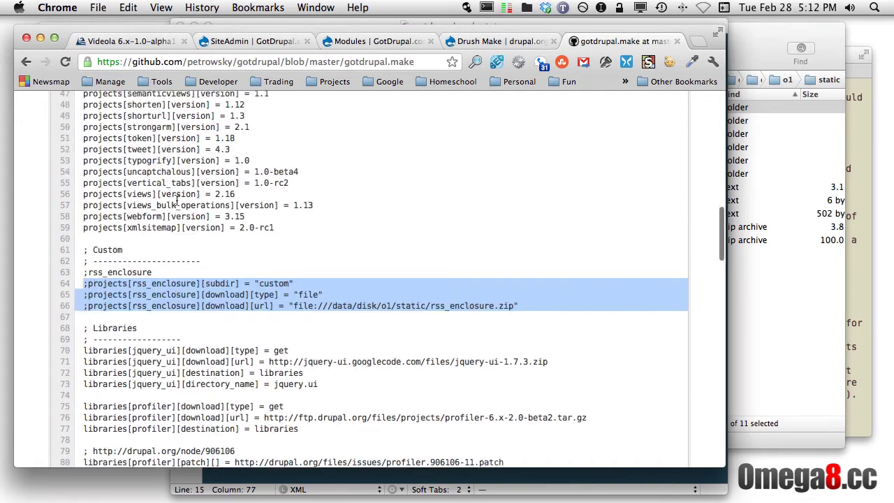
left_click(77, 255)
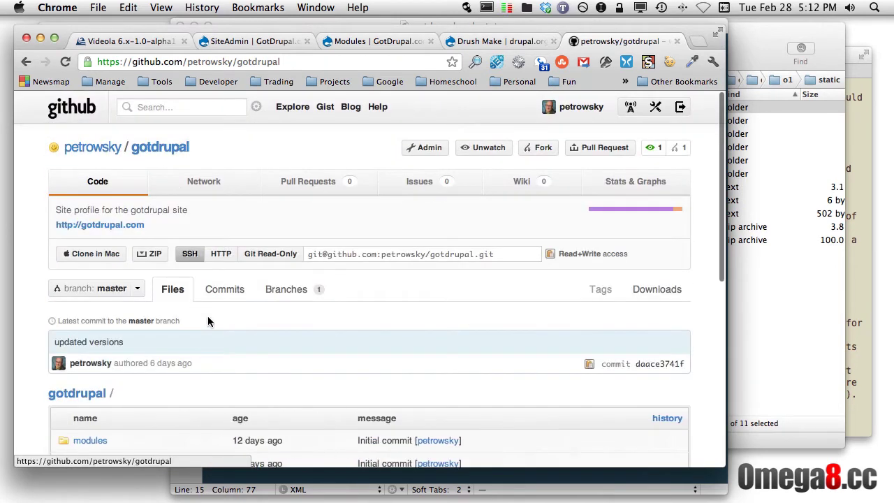
scroll(207, 316, "down", 4)
left_click(105, 258)
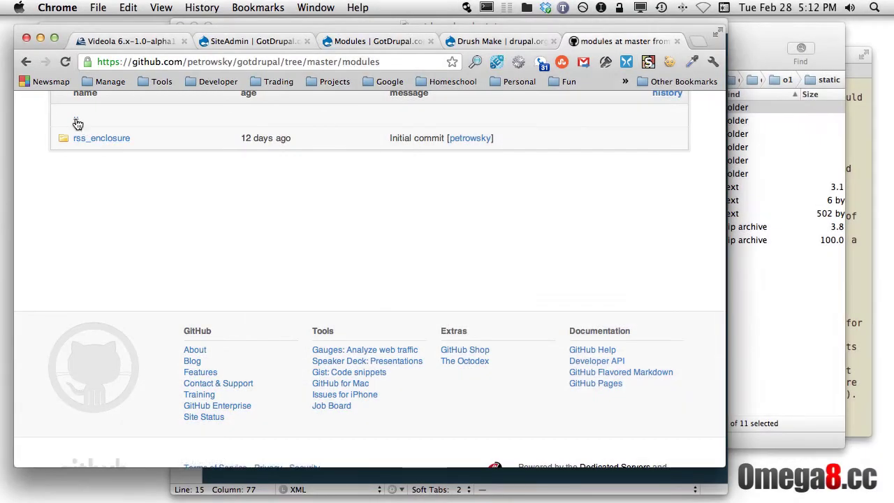
left_click(76, 116)
left_click(89, 330)
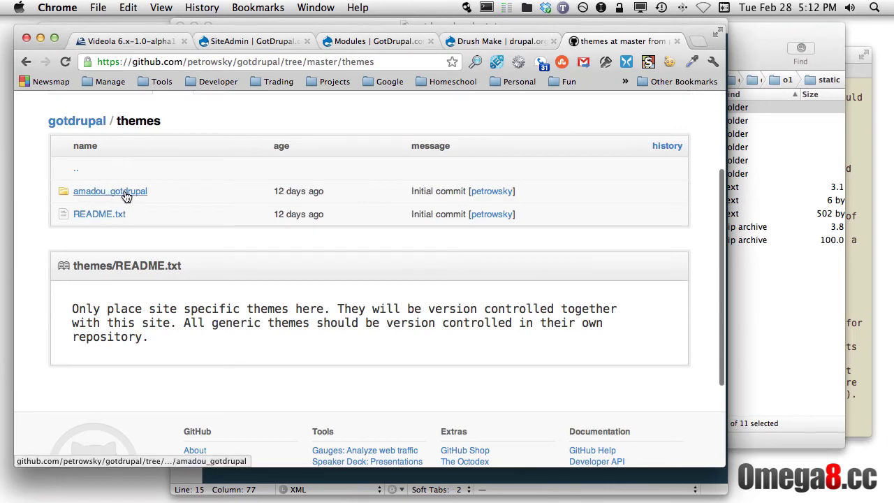
Step: Return to the gotdrupal repository root, open gotdrupal.make, and highlight the Libraries heading
left_click(76, 172)
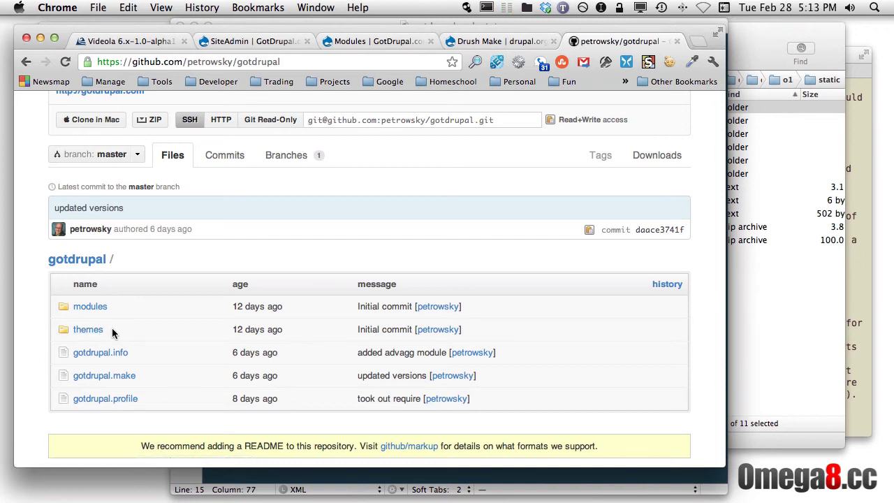
left_click(113, 385)
scroll(290, 332, "down", 10)
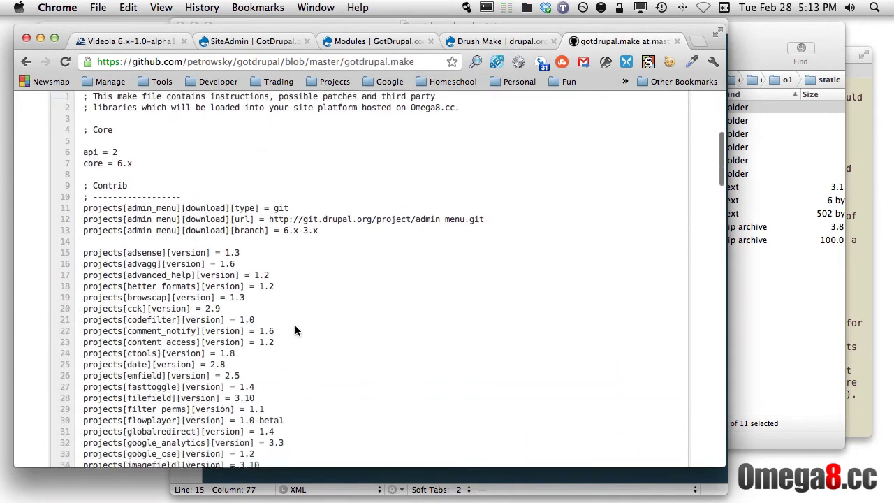
scroll(295, 332, "down", 10)
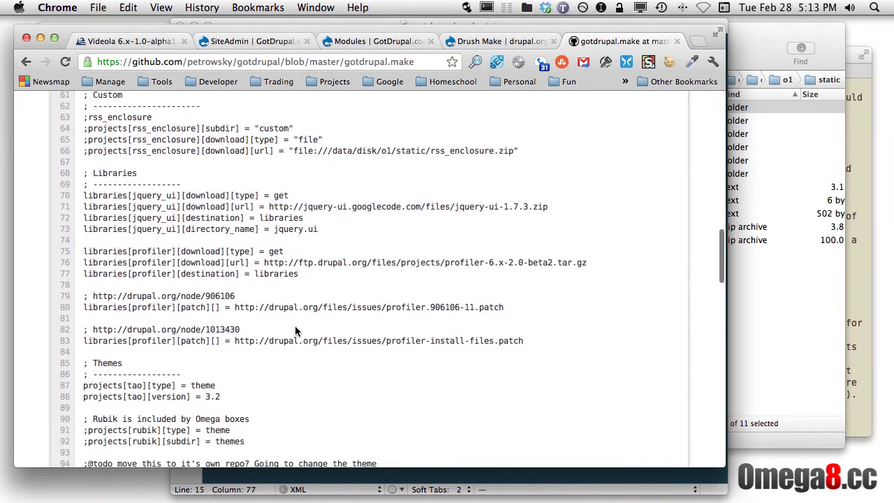
scroll(295, 331, "up", 1)
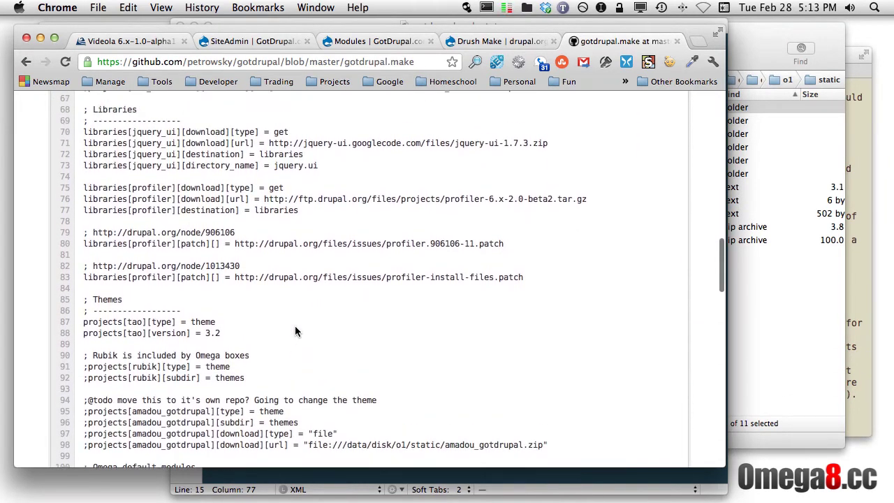
double_click(121, 112)
scroll(150, 166, "down", 1)
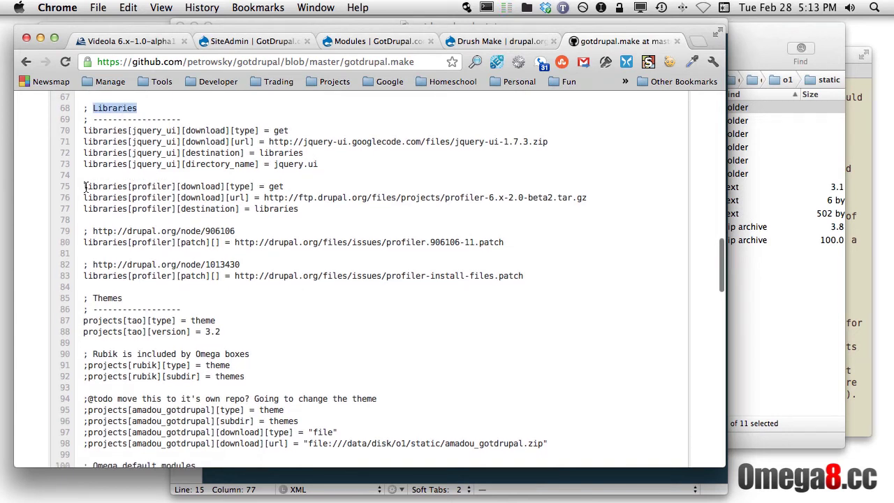
Step: Highlight the three profiler library download lines, including the profiler name and the libraries keyword
left_click_drag(82, 190, 301, 210)
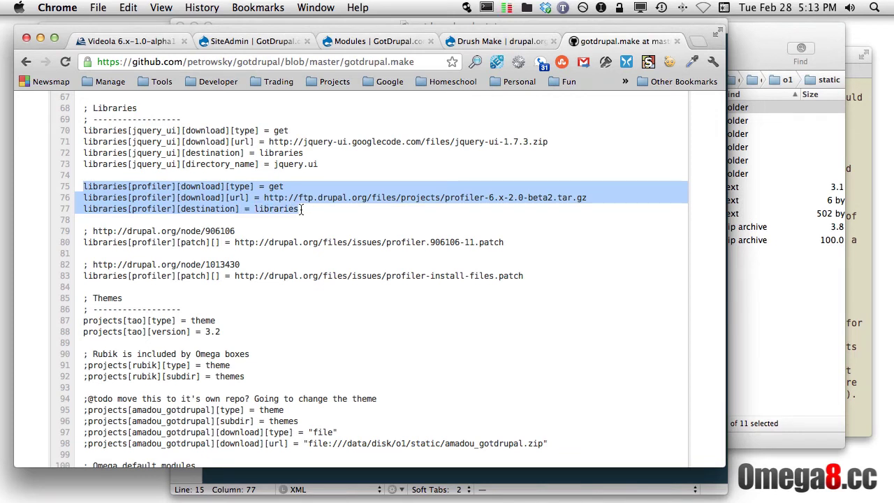
double_click(149, 186)
double_click(101, 186)
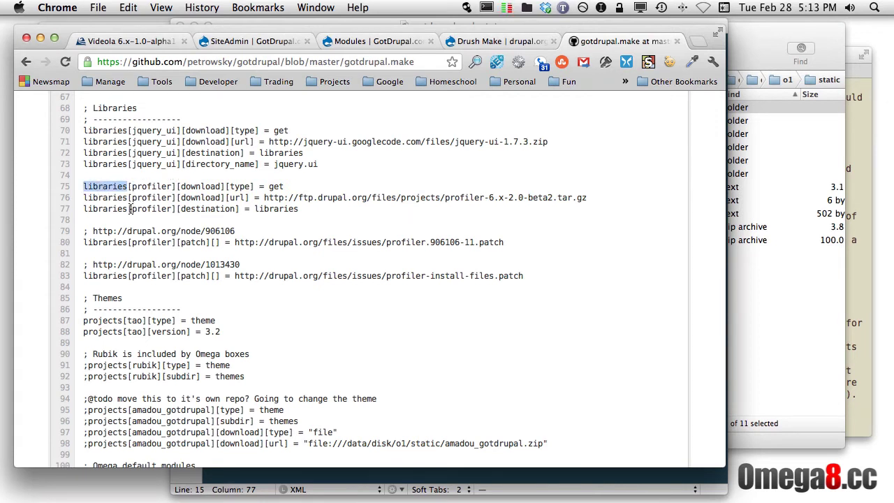
Step: Switch to ForkLift to view the files in the o1 static folder, and return to Chrome
key("super+Tab")
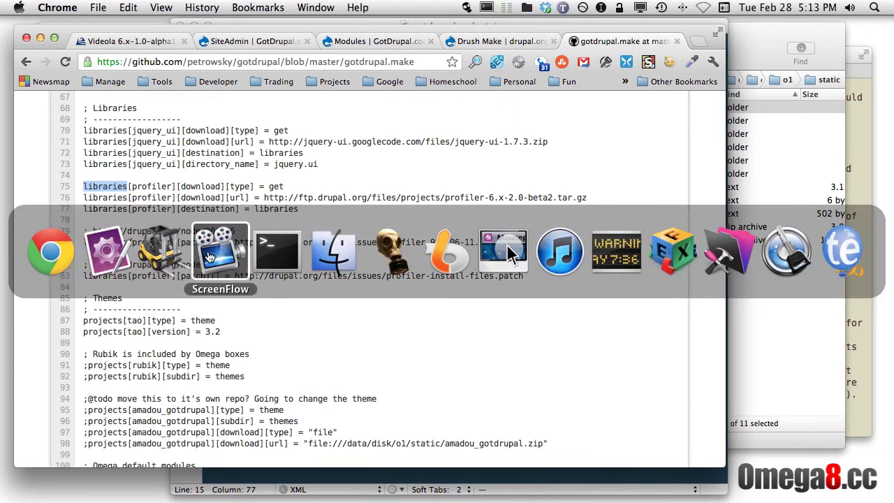
left_click(175, 258)
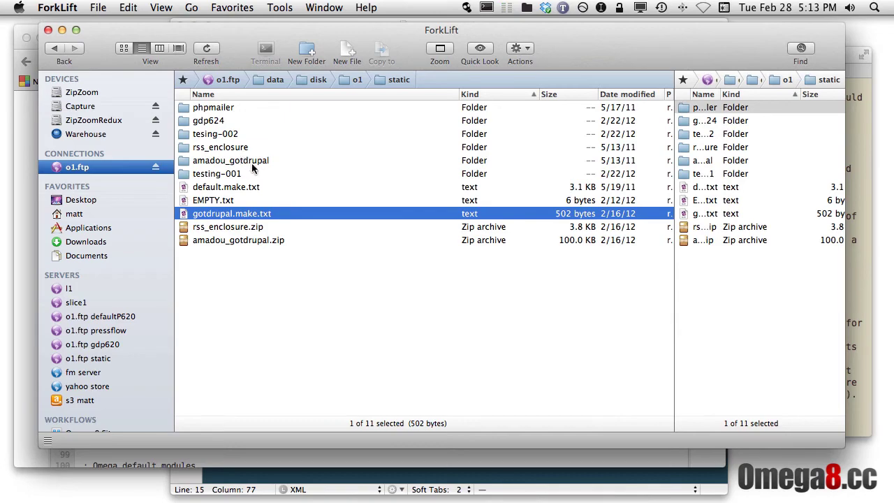
key("super+Tab")
key("super+Tab")
key("super+shift+Tab")
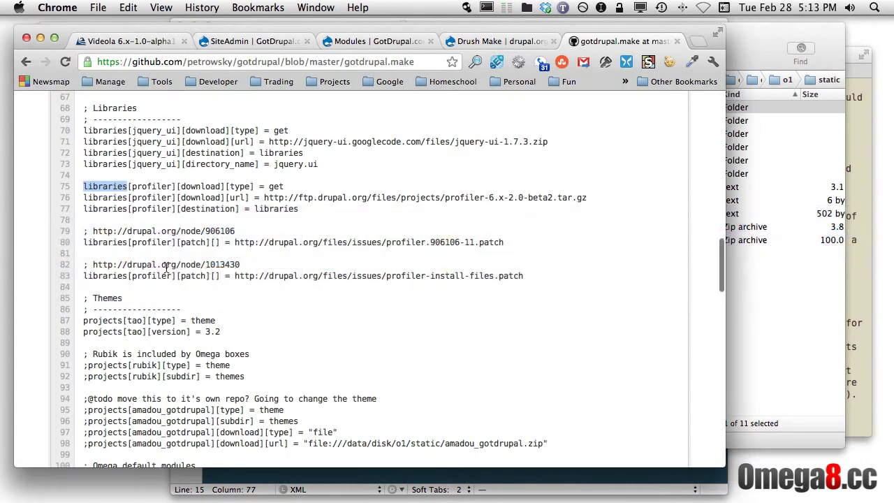
Step: Go back to the gotdrupal repository root and open gotdrupal.info to view its header and dependencies
scroll(166, 268, "up", 15)
left_click(87, 260)
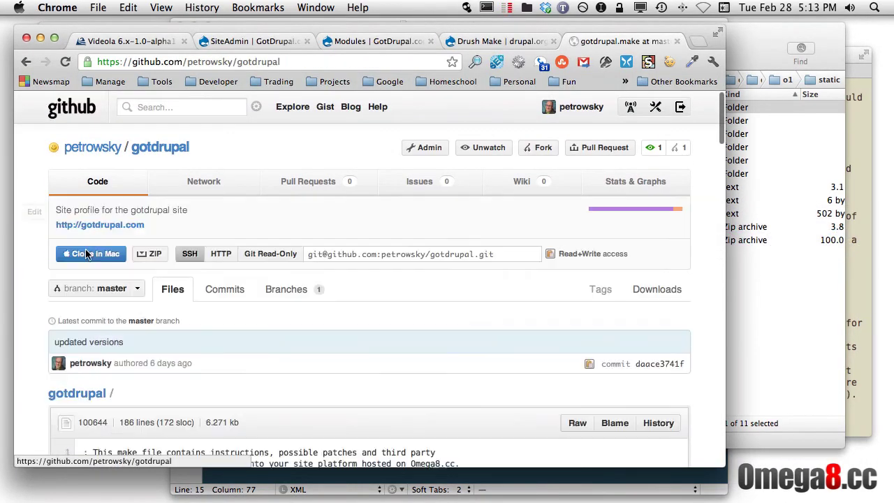
scroll(91, 256, "down", 5)
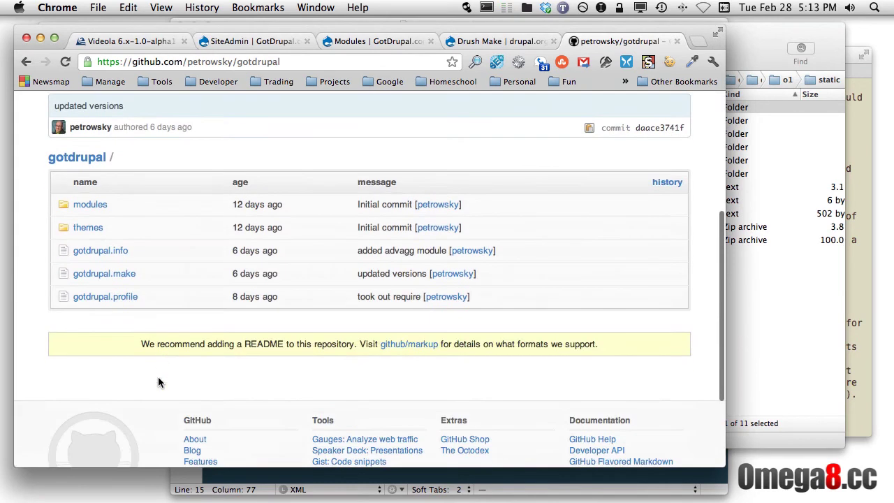
left_click(112, 257)
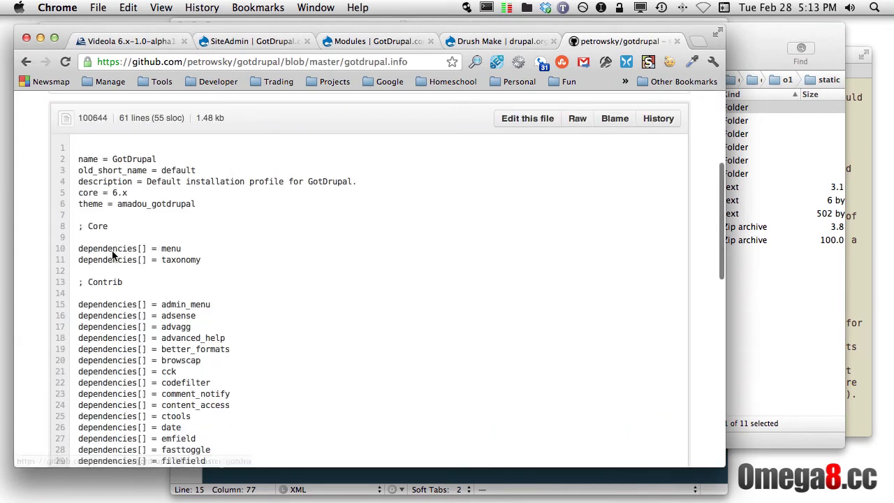
scroll(229, 285, "down", 3)
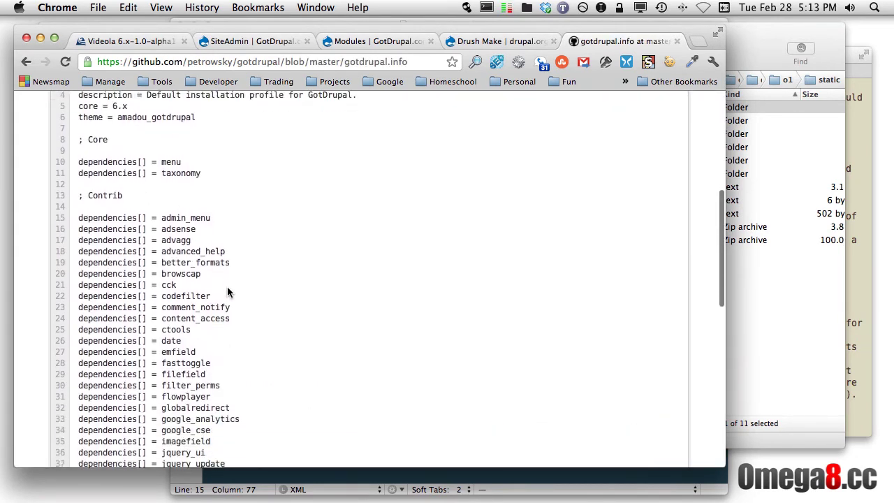
scroll(229, 292, "up", 3)
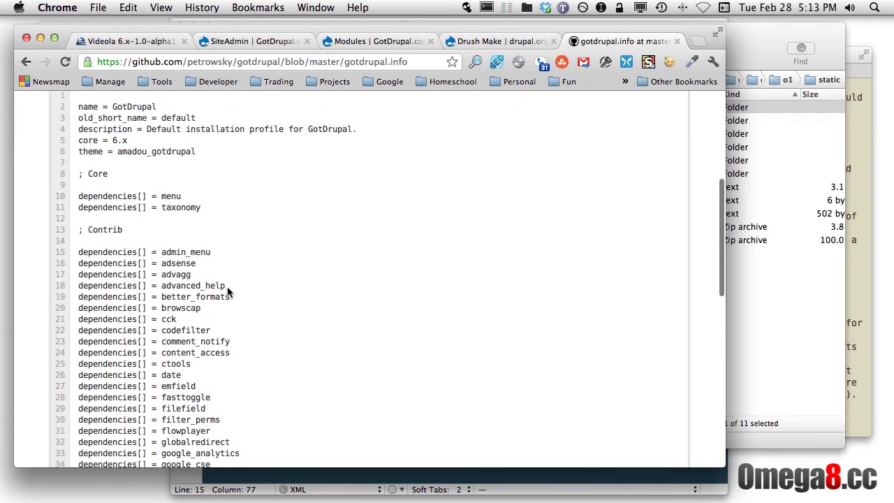
scroll(229, 292, "down", 2)
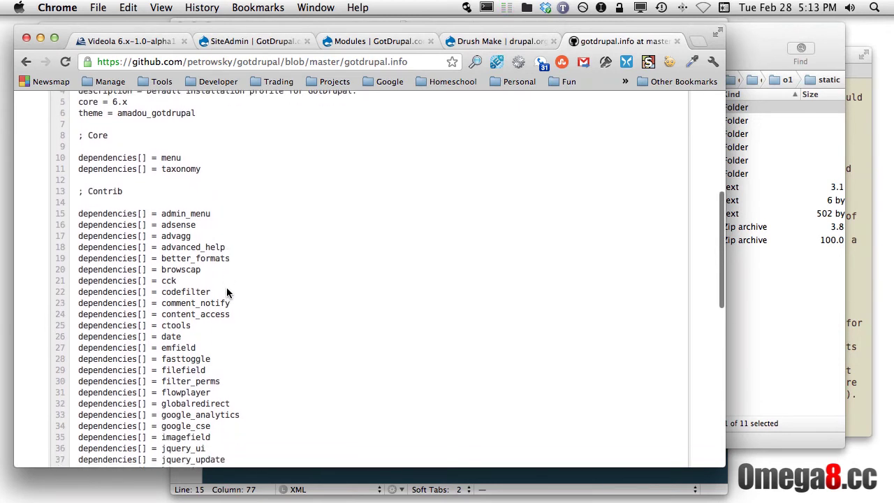
Step: Highlight the Contrib dependencies from admin_menu through google_analytics and review the rest of the gotdrupal.info list
left_click_drag(80, 213, 174, 409)
scroll(209, 273, "down", 10)
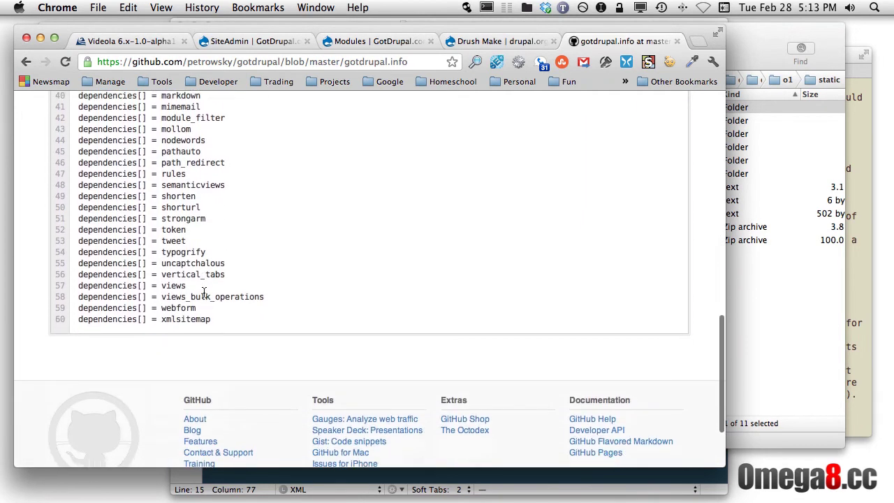
scroll(204, 293, "up", 10)
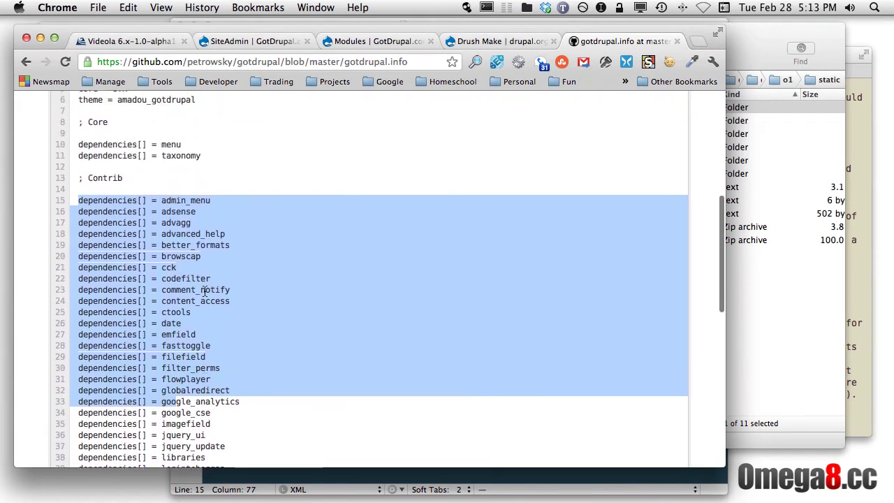
scroll(204, 292, "up", 2)
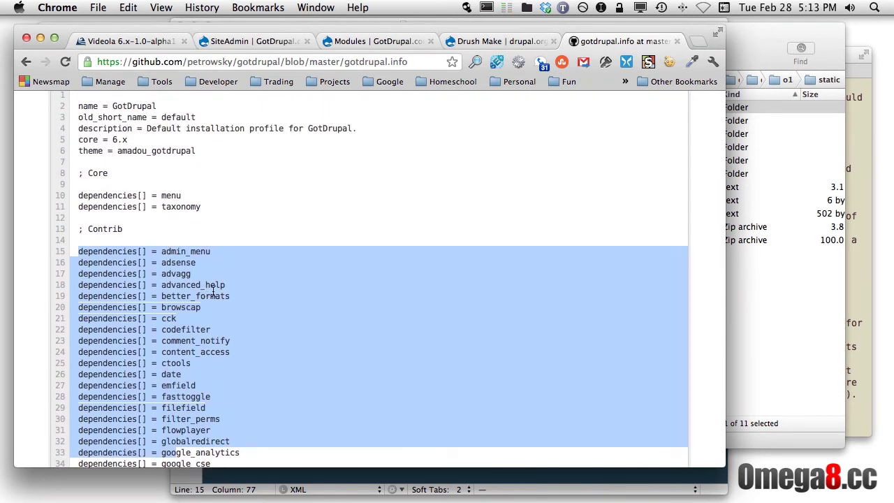
scroll(212, 292, "up", 2)
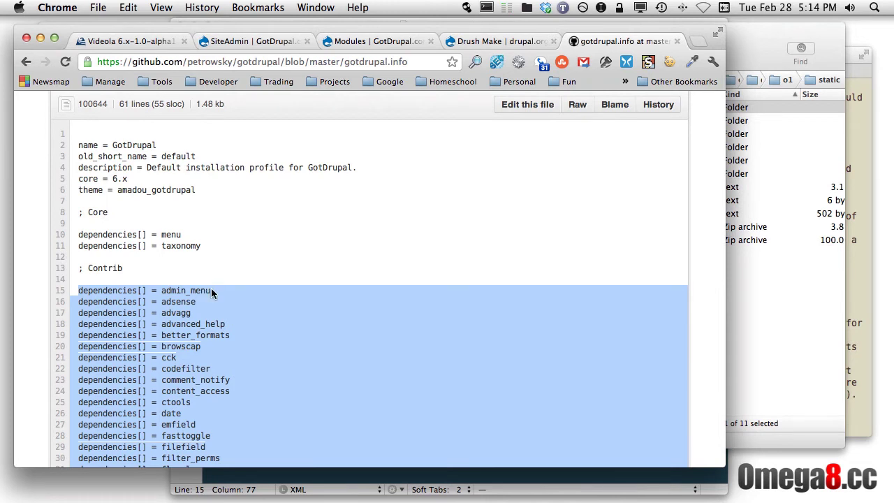
Step: Highlight the old_short_name key and its default value, bring Terminal forward, and return to Chrome
double_click(87, 155)
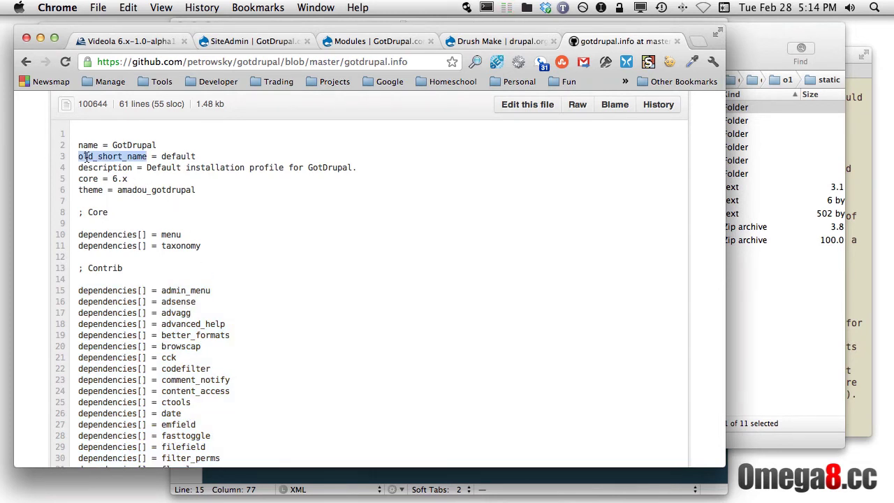
left_click(98, 157, "shift")
double_click(98, 156)
double_click(172, 156)
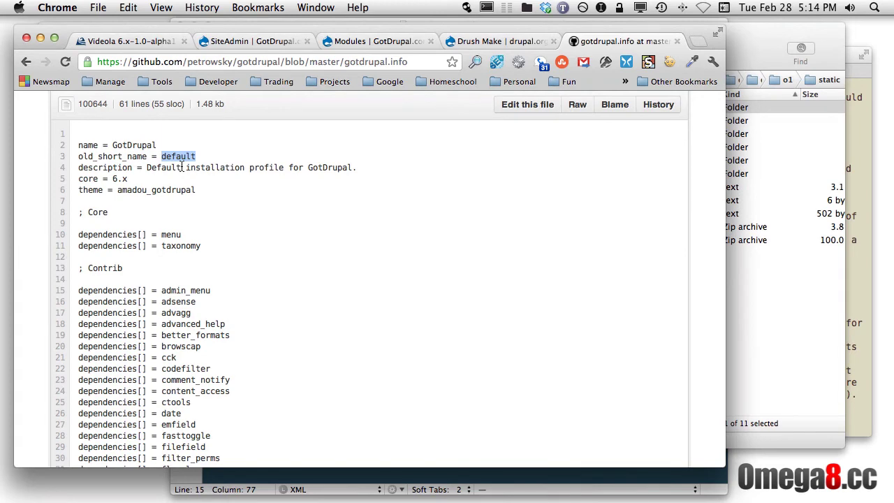
left_click(857, 307)
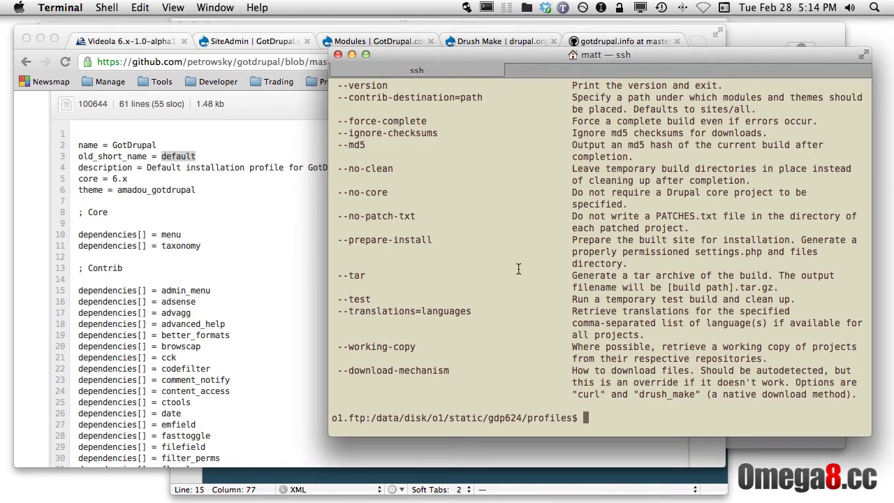
left_click(240, 251)
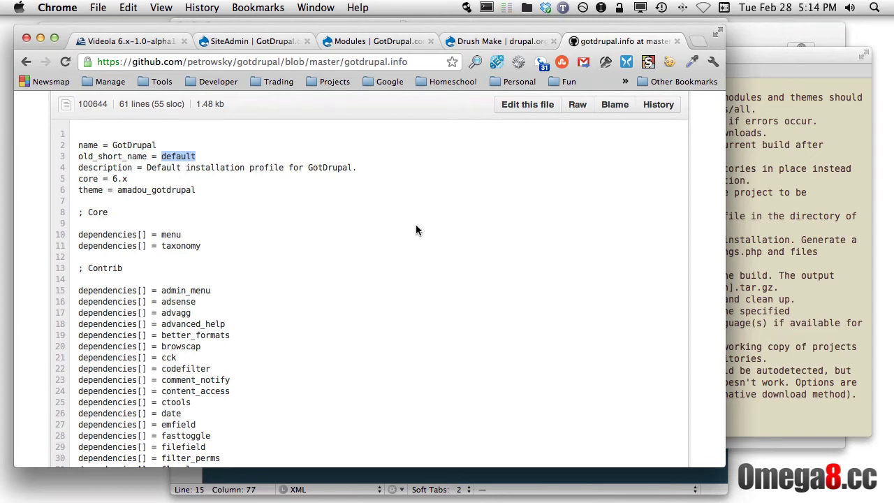
Step: Return to the repository root, open gotdrupal.make, and highlight its Omega default modules heading
scroll(398, 228, "up", 3)
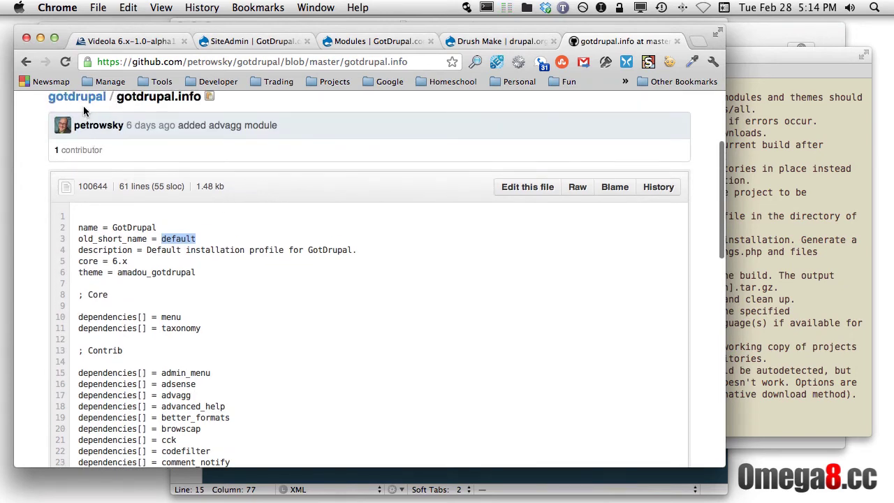
left_click(82, 100)
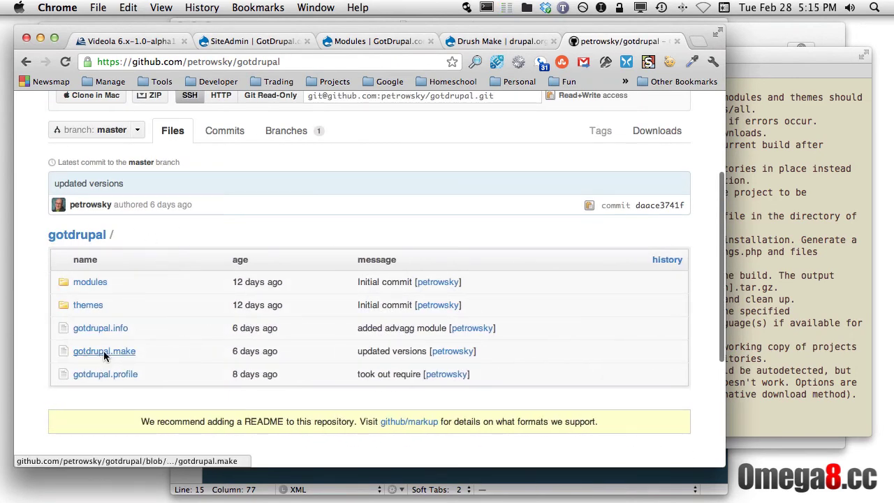
left_click(103, 351)
scroll(203, 362, "down", 15)
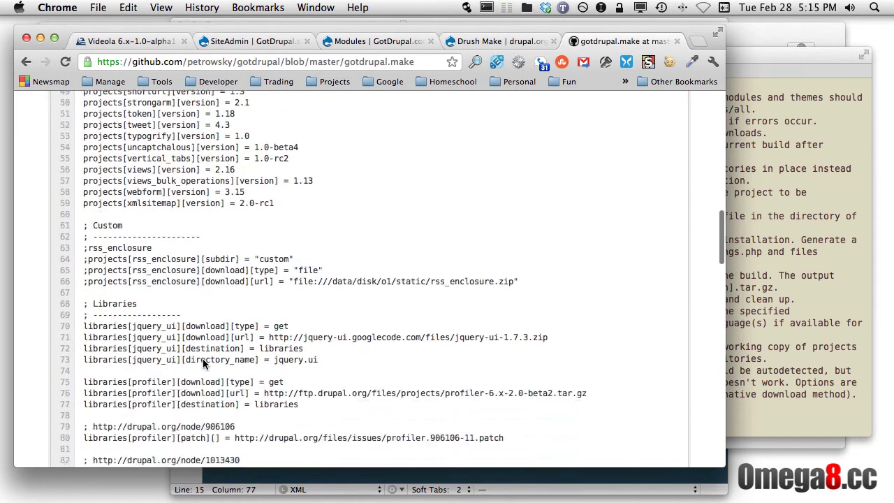
scroll(203, 363, "down", 10)
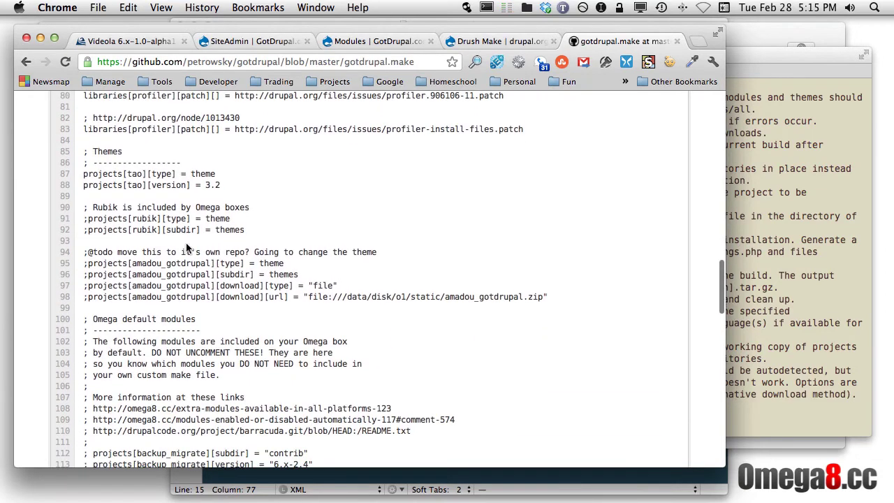
scroll(156, 227, "down", 4)
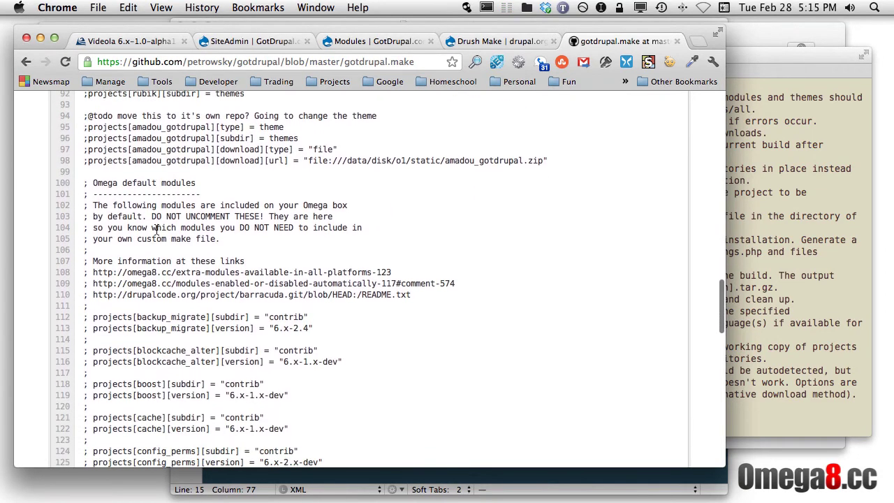
left_click_drag(93, 182, 196, 183)
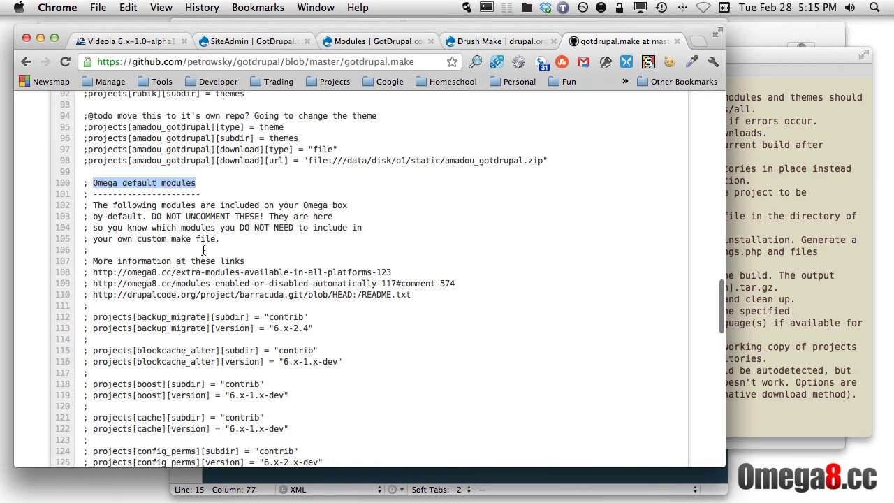
scroll(264, 283, "down", 5)
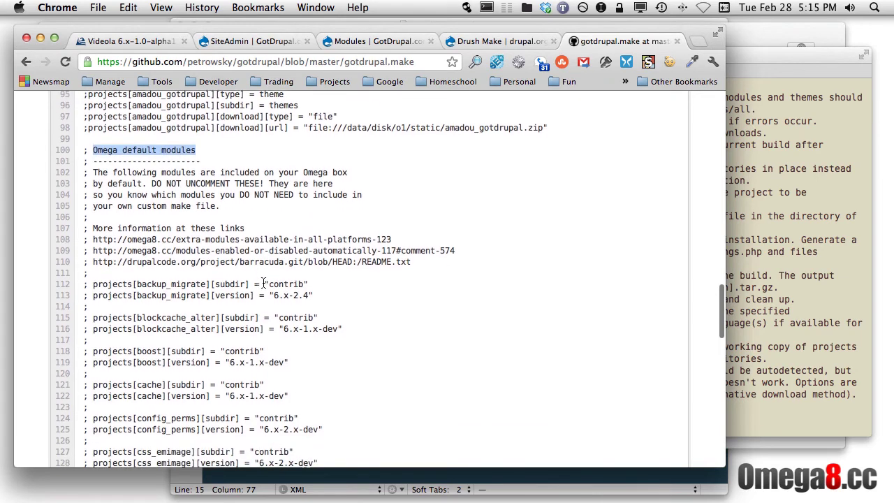
scroll(265, 283, "up", 1)
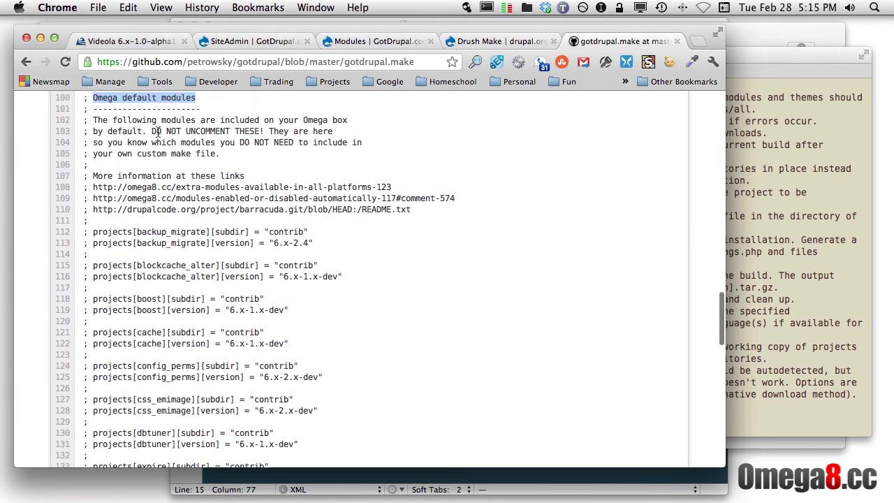
left_click_drag(151, 132, 245, 134)
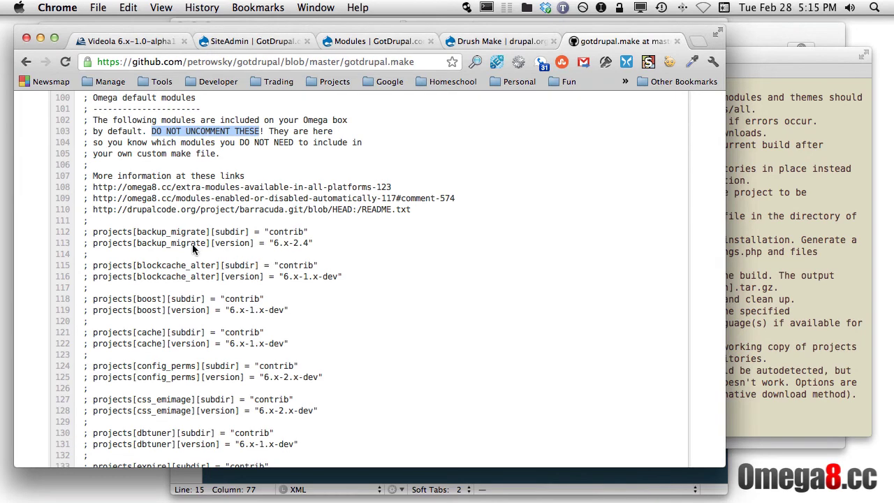
left_click_drag(94, 188, 390, 187)
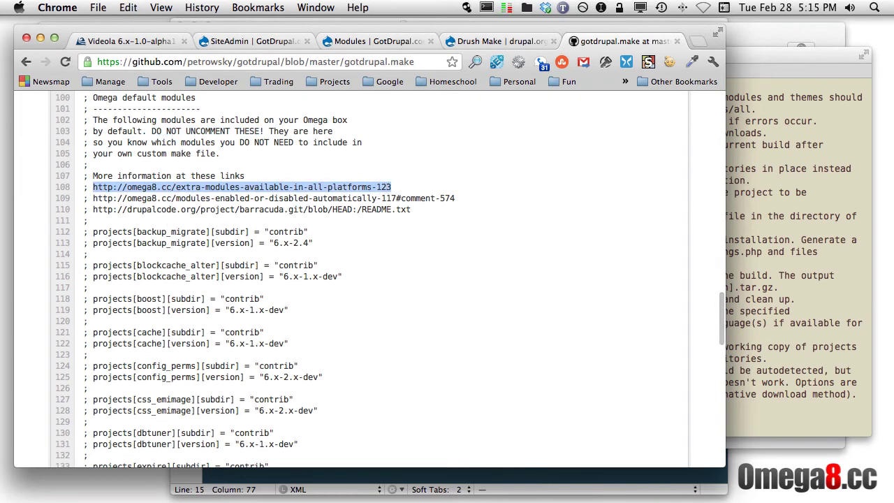
key("super+l")
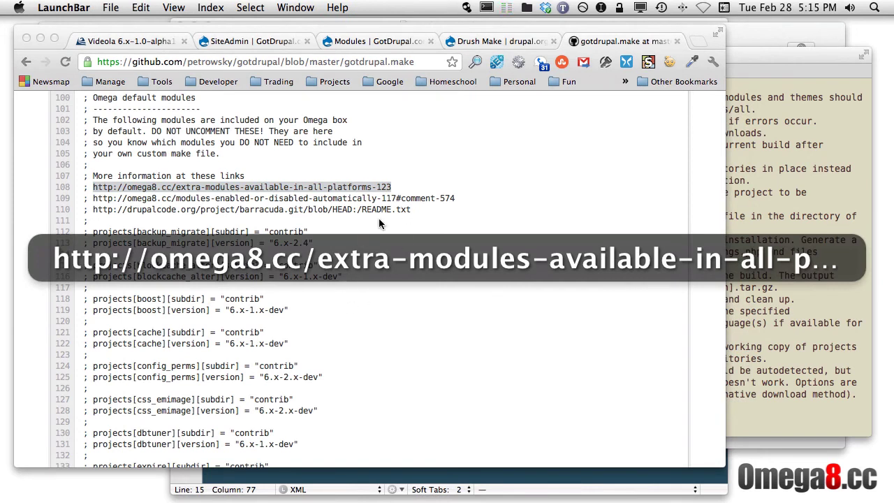
Step: Dismiss the large-type link, highlight the drupalcode.org barracuda README.txt link, and review the commented Omega default modules through views404
left_click(393, 197)
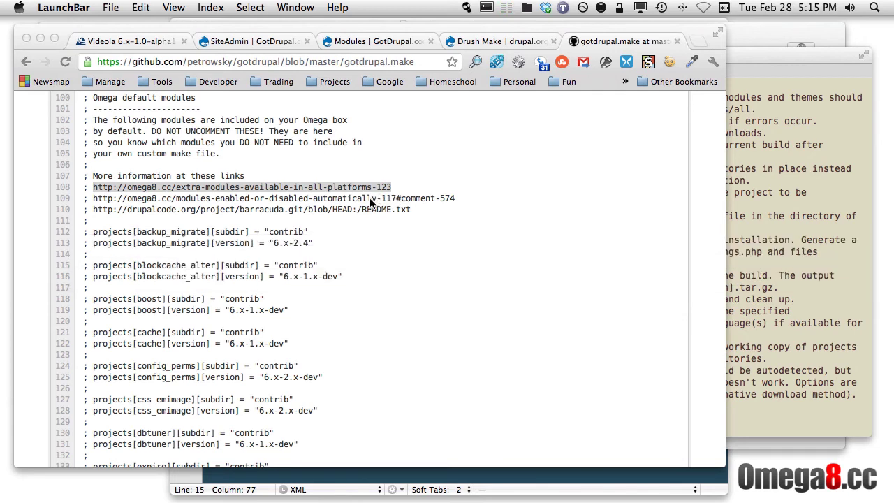
left_click(99, 213)
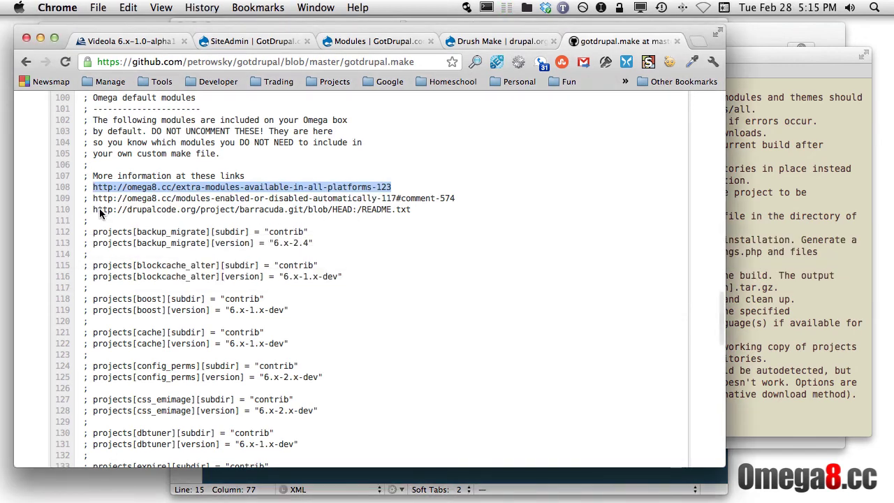
left_click_drag(101, 209, 396, 213)
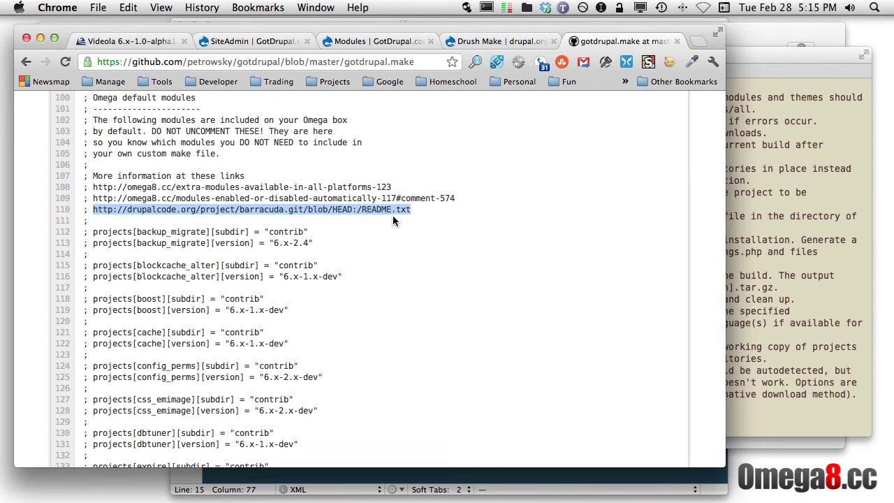
scroll(202, 237, "down", 3)
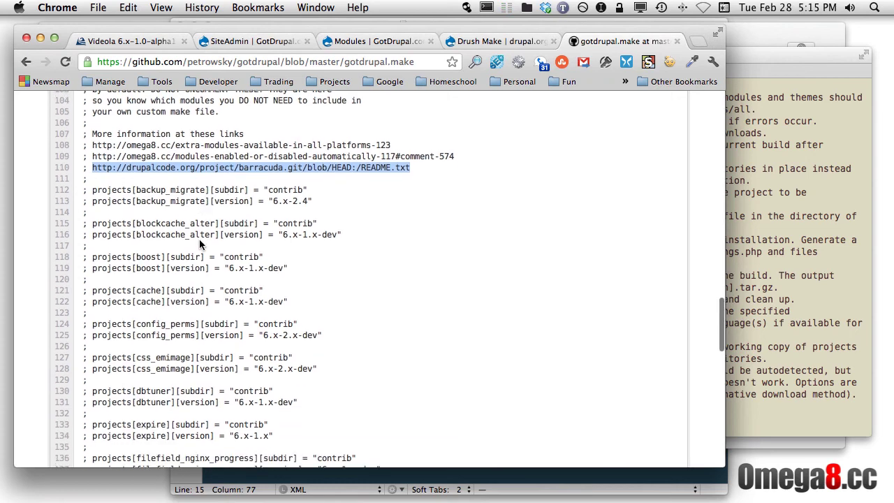
scroll(198, 240, "down", 4)
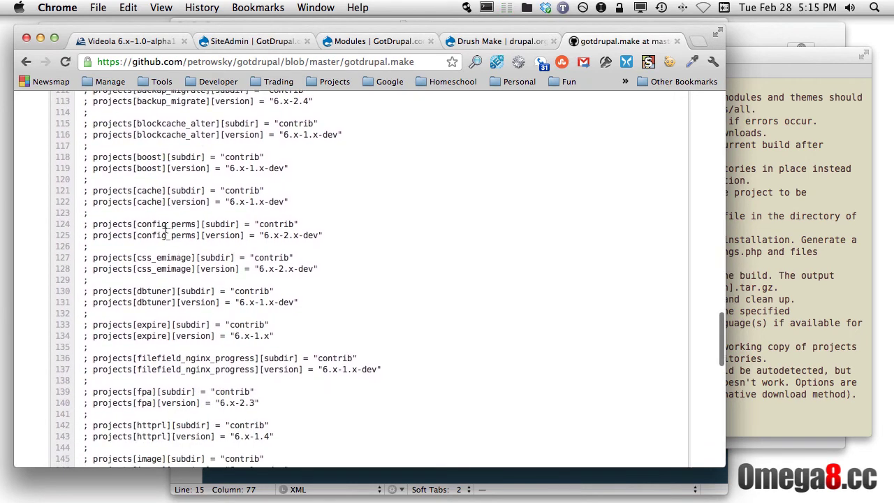
scroll(161, 246, "down", 7)
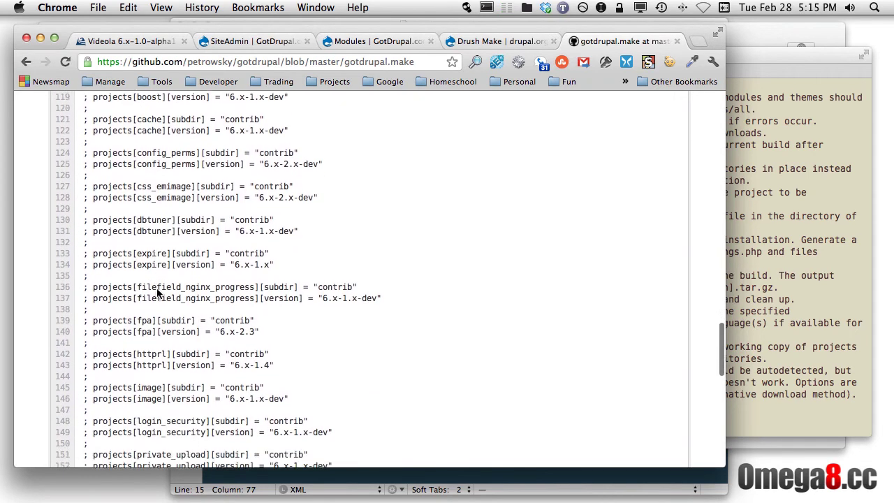
scroll(156, 289, "down", 6)
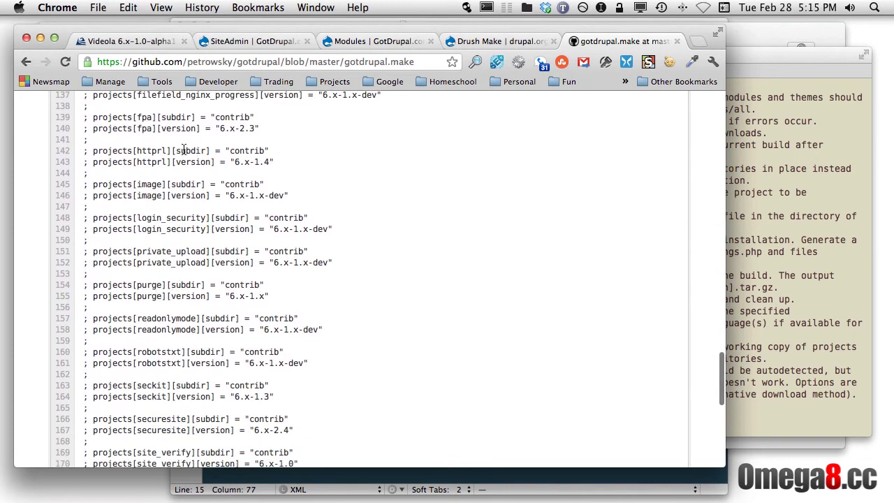
scroll(174, 286, "down", 12)
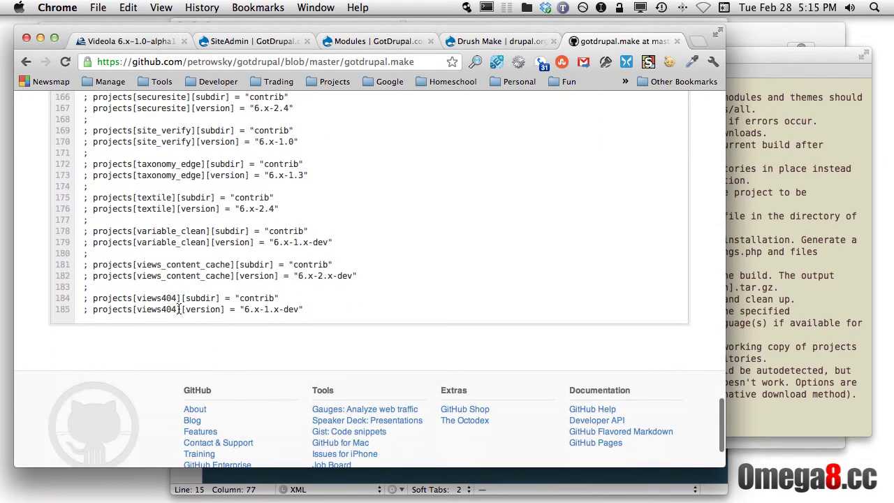
Step: Return to the Contrib section at the beginning of gotdrupal.make and highlight the advagg project's version number
scroll(181, 309, "up", 10)
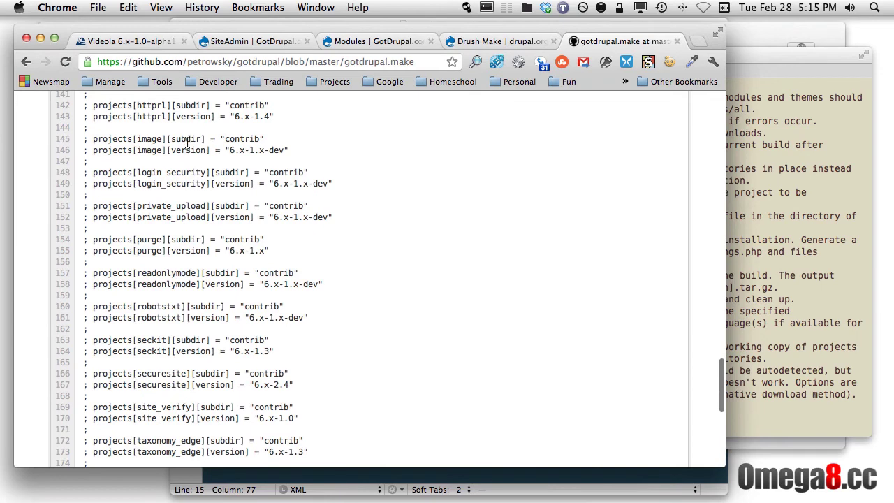
scroll(203, 405, "up", 20)
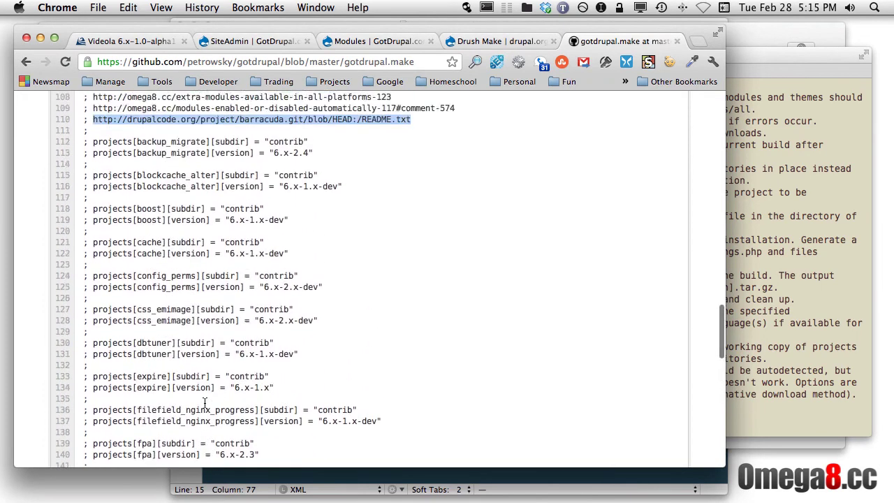
scroll(205, 404, "up", 20)
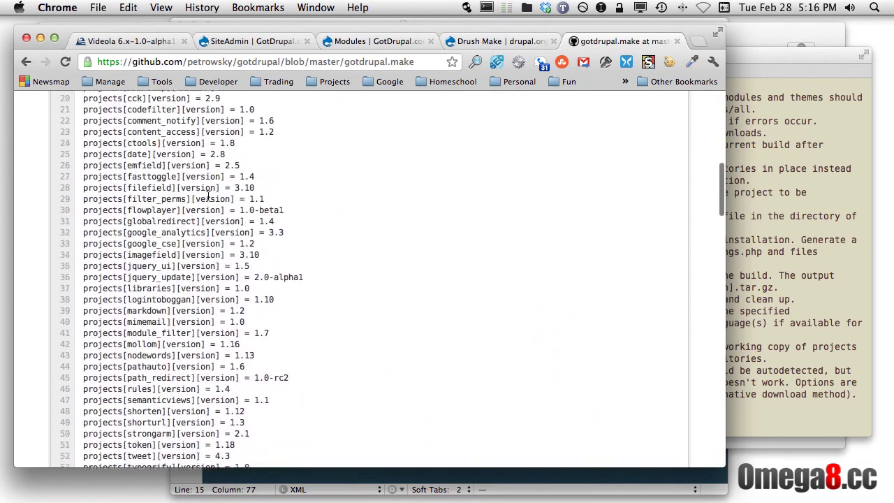
scroll(208, 417, "up", 10)
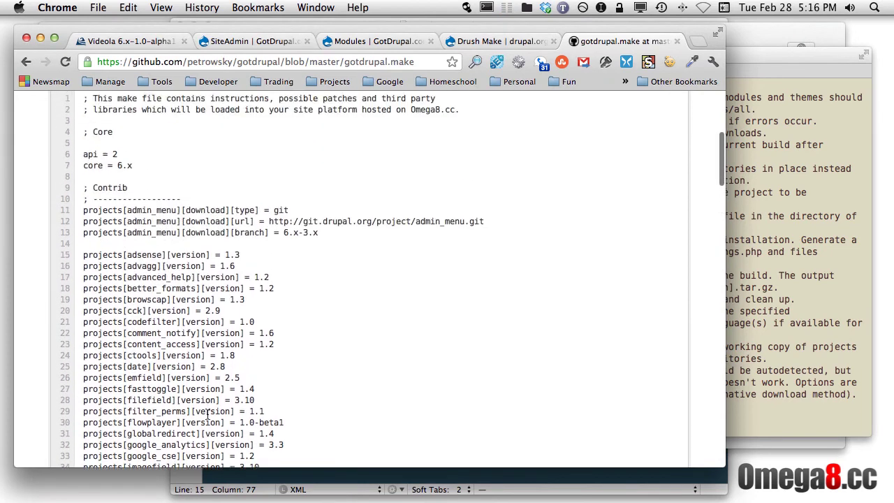
scroll(207, 418, "up", 2)
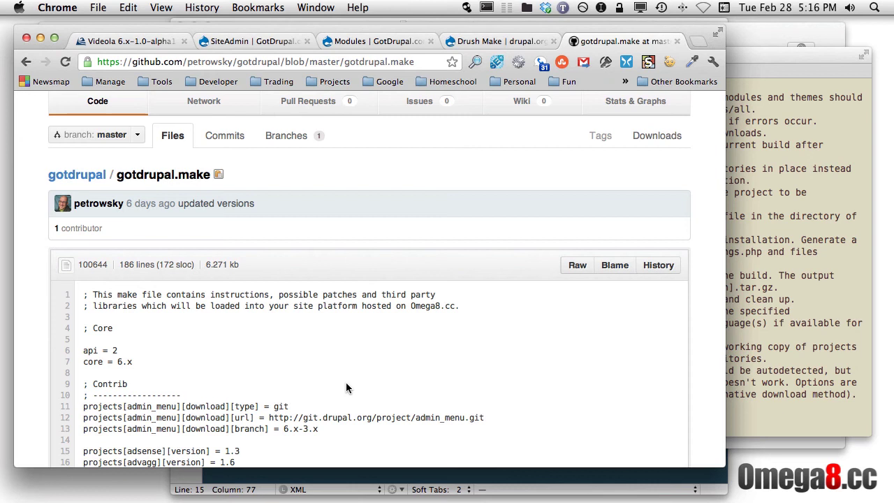
scroll(346, 382, "down", 5)
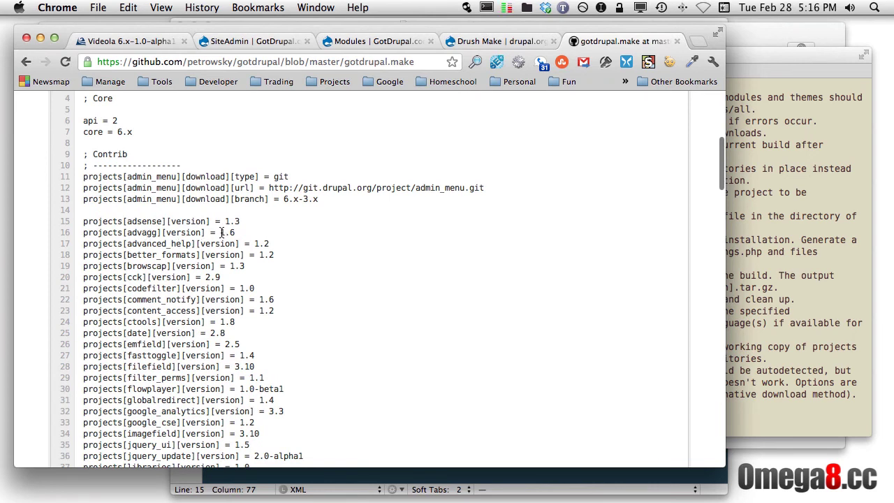
left_click_drag(221, 232, 236, 233)
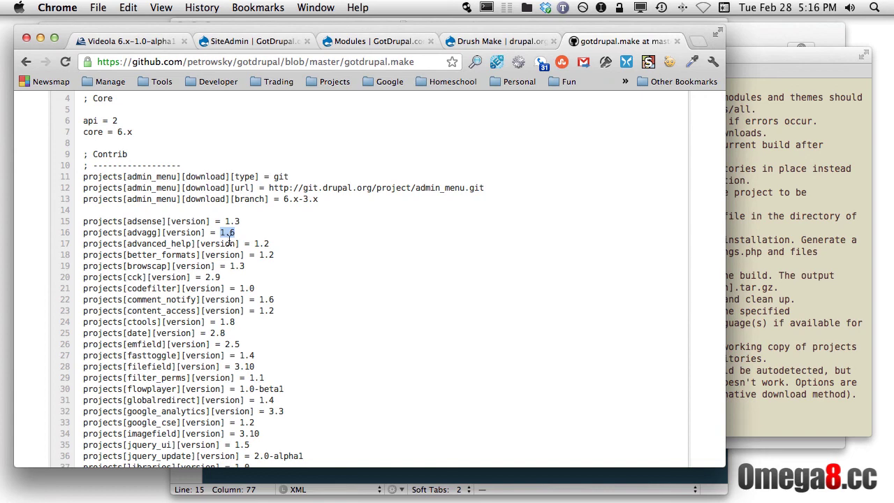
Step: In Terminal, move up two directory levels to /data/disk/o1/static, list its contents, and highlight the gdp624 directory
left_click(770, 280)
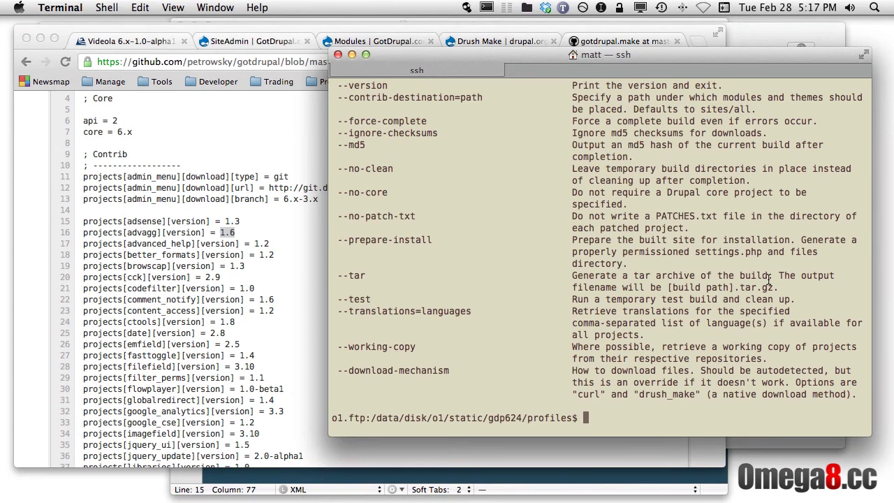
type("cd ..")
key("Return")
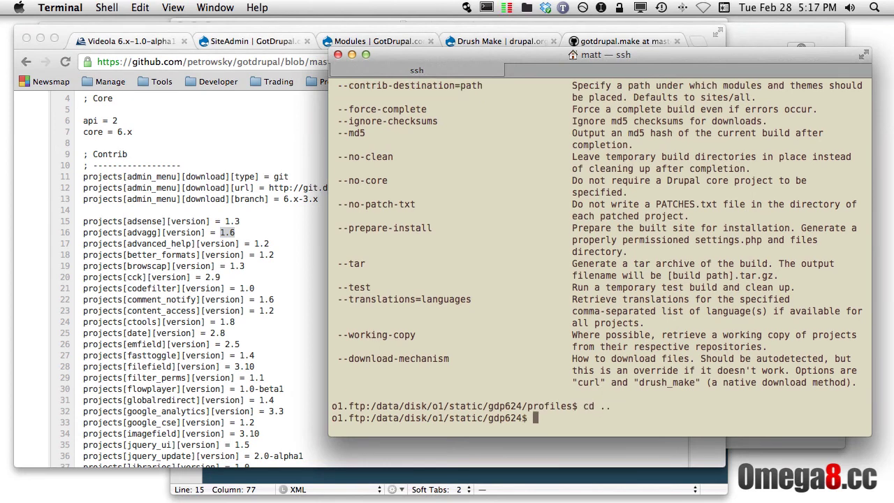
type("llc")
key("BackSpace")
key("BackSpace")
key("BackSpace")
type("cd ..")
key("Return")
type("ll")
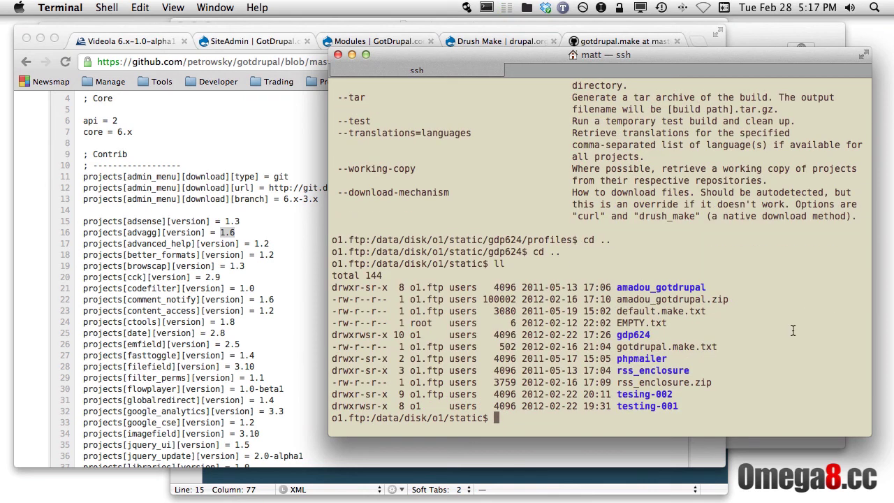
double_click(627, 335)
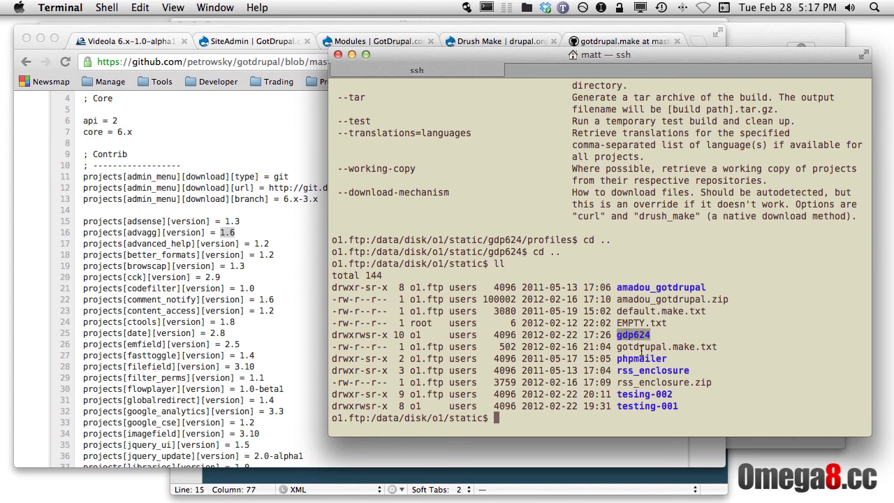